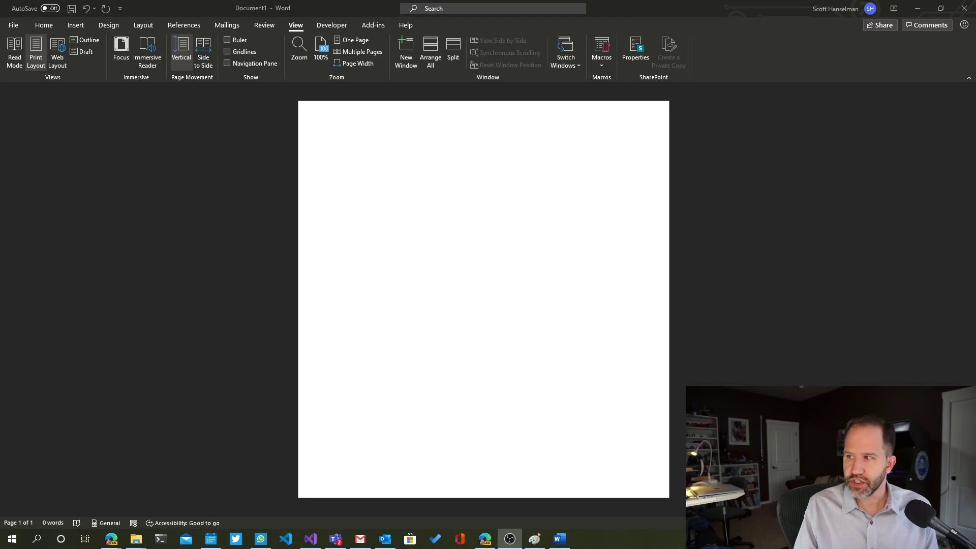
# Back on lipsum.com in Edge, generate a fresh lorem ipsum batch and select all ten paragraphs.
pyautogui.click(110, 538)
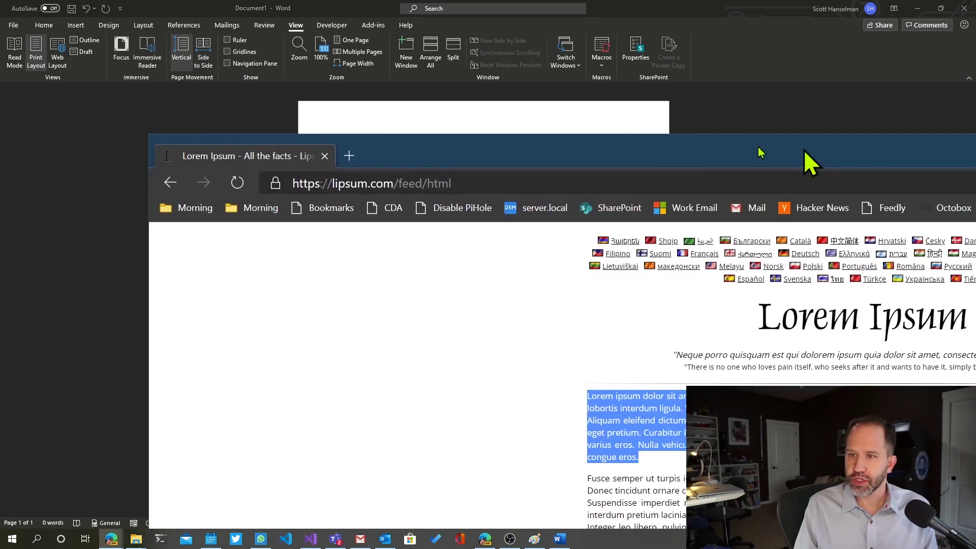
pyautogui.moveTo(806, 163); pyautogui.dragTo(464, 18)
pyautogui.click(473, 218)
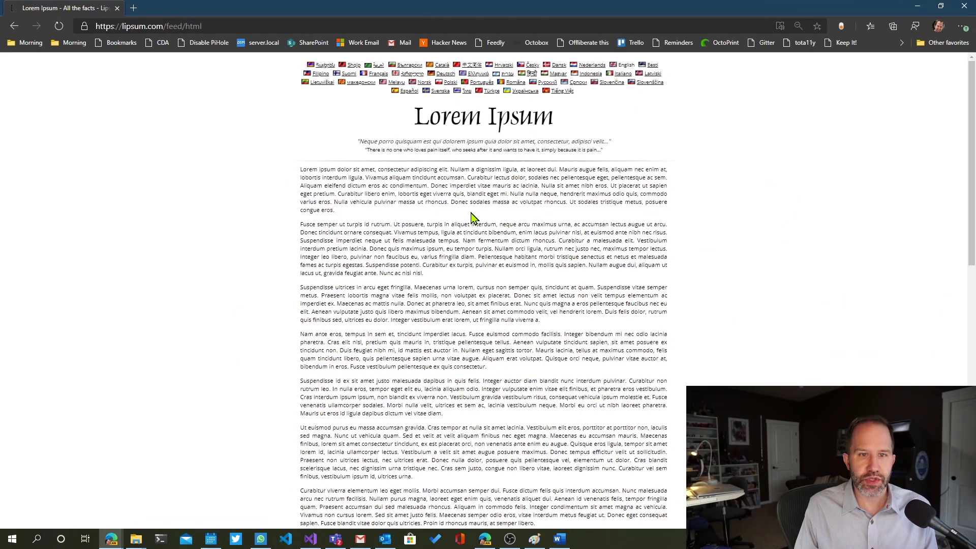
pyautogui.hotkey('alt', 'Left')
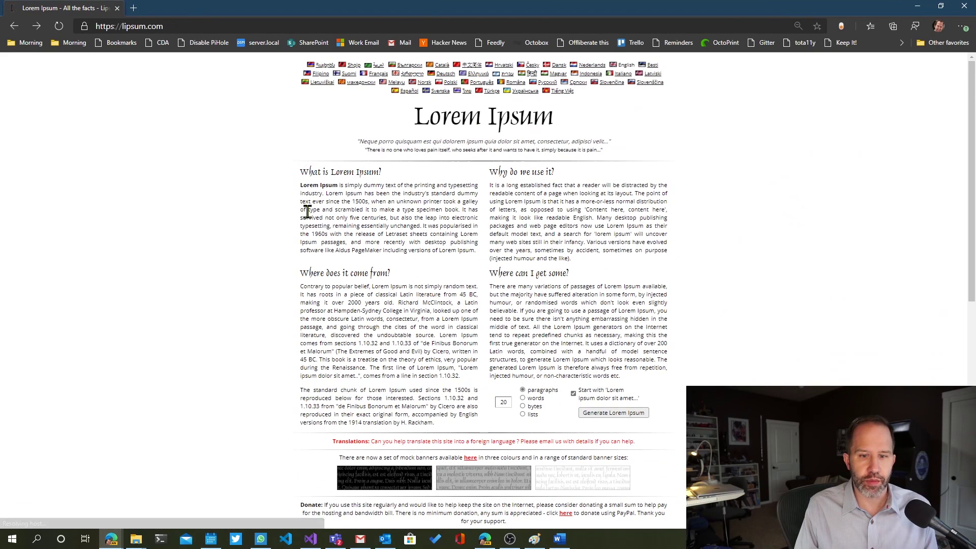
pyautogui.doubleClick(505, 402)
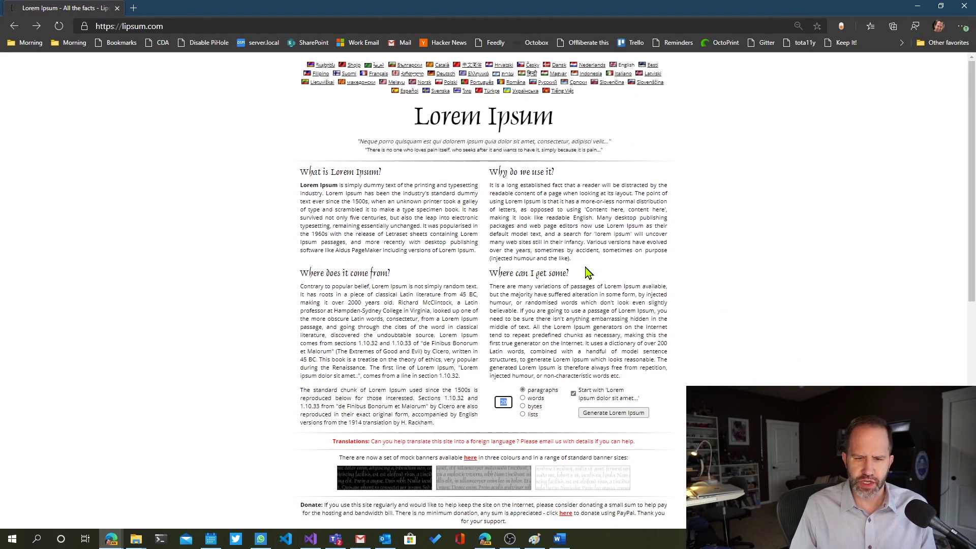
pyautogui.click(615, 413)
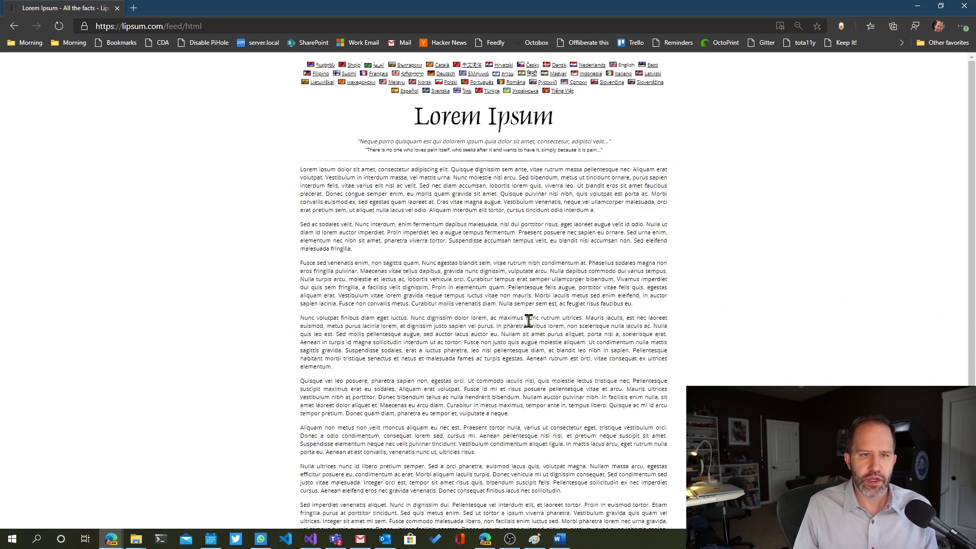
pyautogui.moveTo(300, 172); pyautogui.dragTo(533, 337)
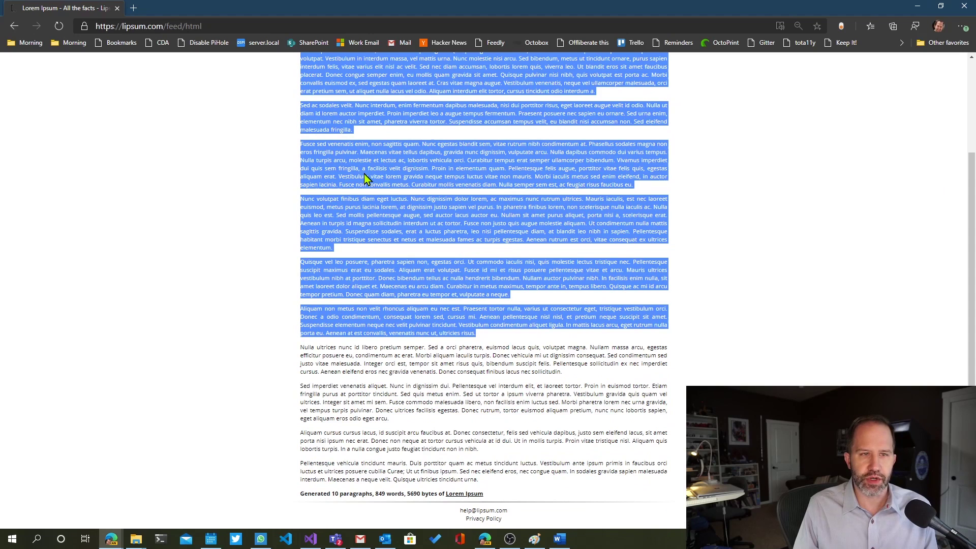
# Paste the copied lorem ipsum paragraphs into the empty Word document.
pyautogui.click(917, 8)
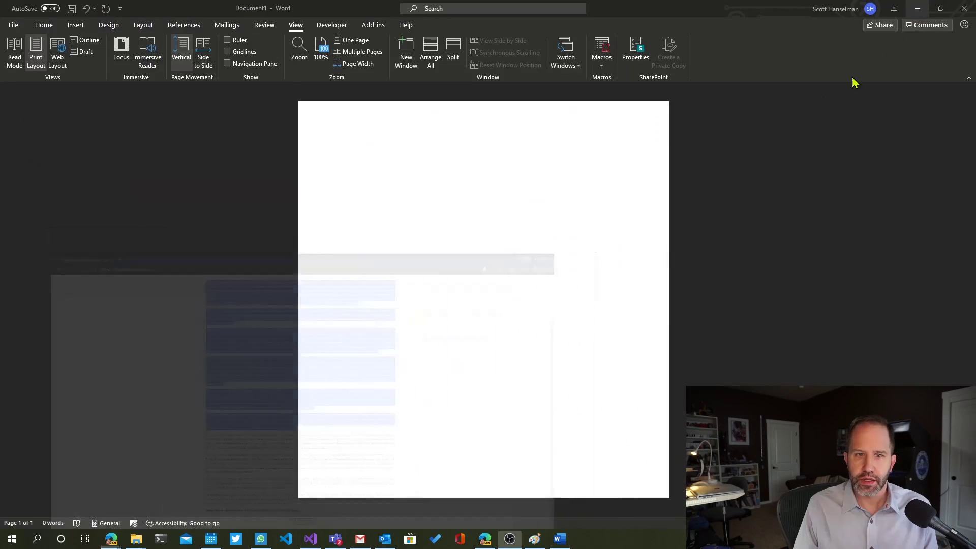
pyautogui.scroll(7, 350, 193)
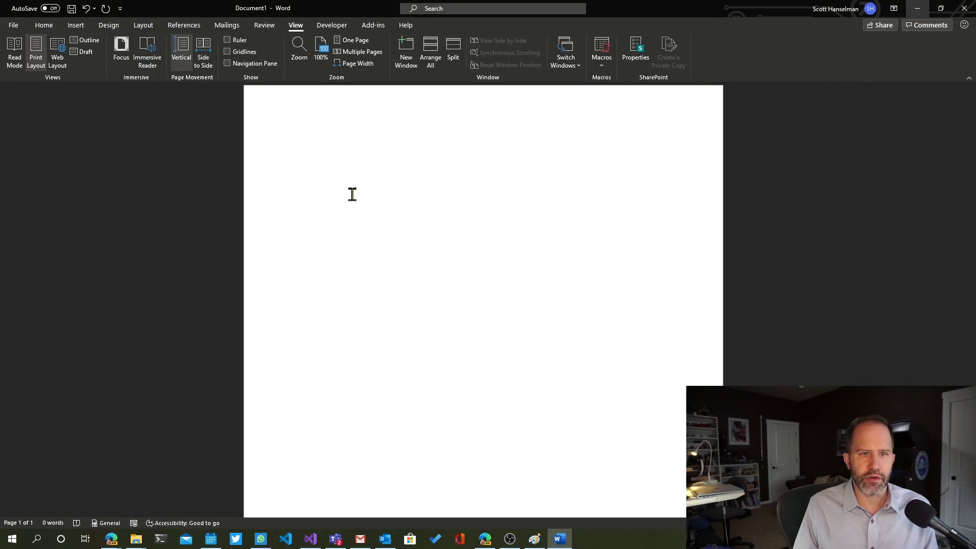
pyautogui.scroll(-3, 483, 300)
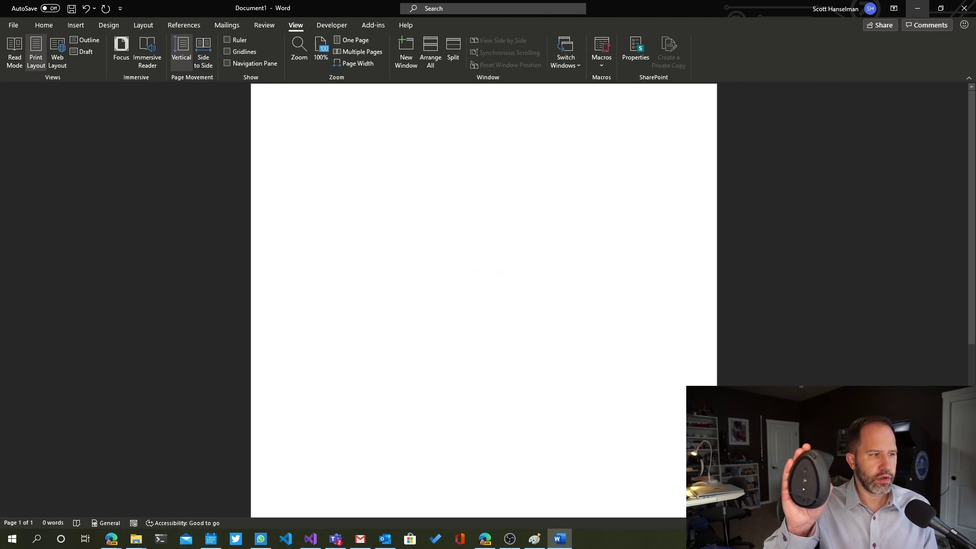
pyautogui.scroll(3, 483, 300)
pyautogui.scroll(-4, 483, 300)
pyautogui.scroll(-3, 483, 300)
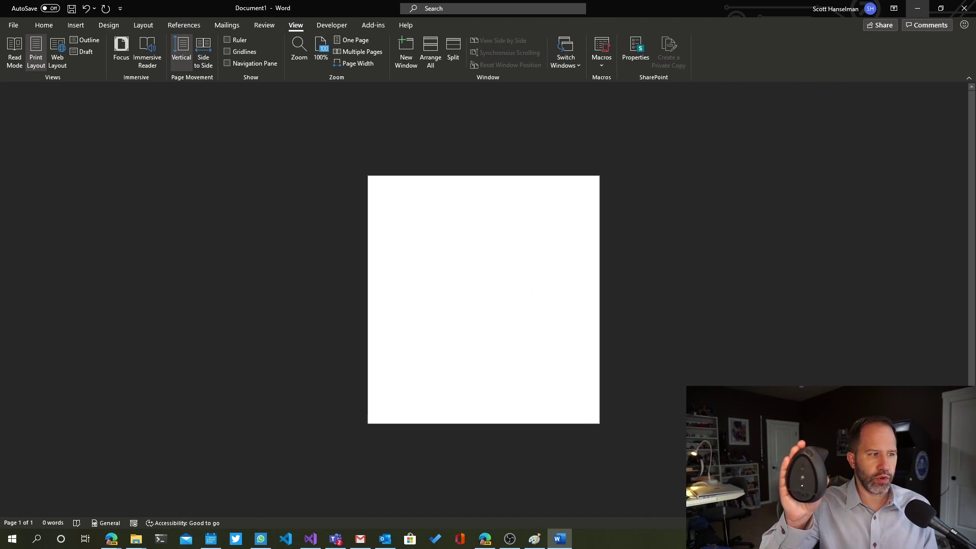
pyautogui.scroll(5, 483, 300)
pyautogui.scroll(3, 483, 300)
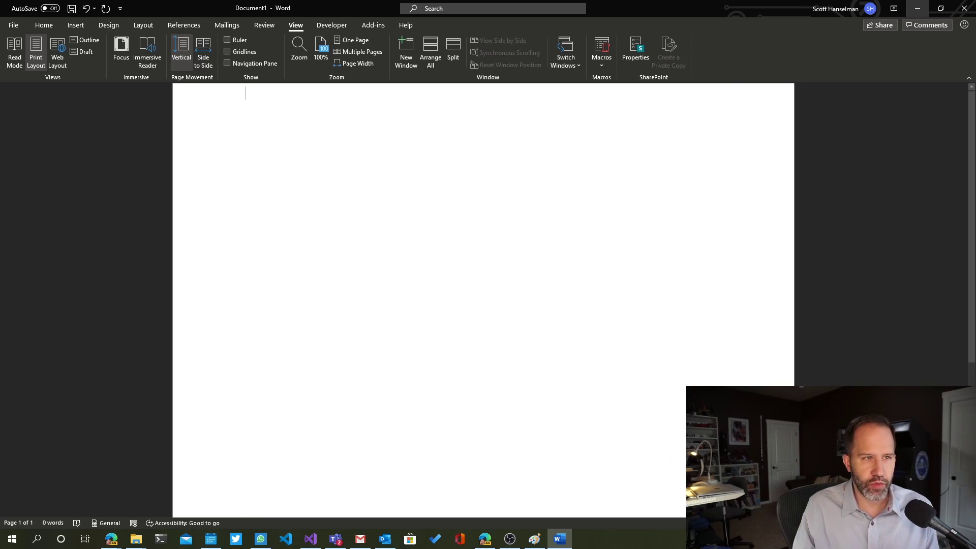
pyautogui.hotkey('ctrl', 'v')
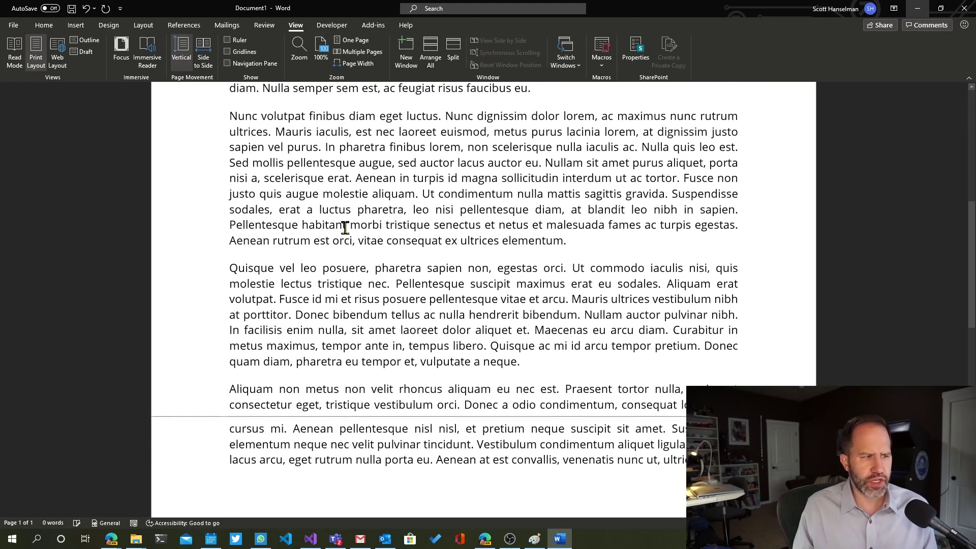
pyautogui.click(340, 240)
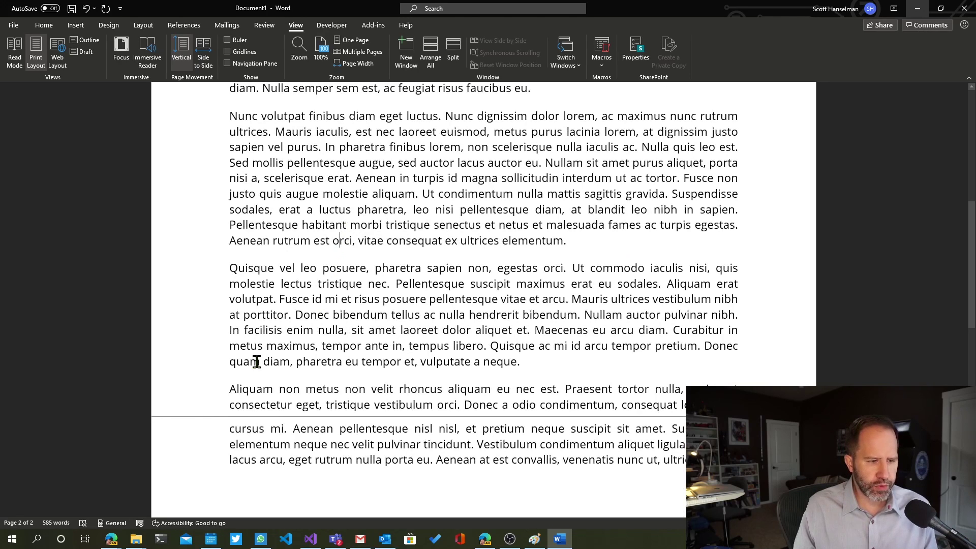
# Hide and then reshow the white space between pages one and two.
pyautogui.click(343, 444)
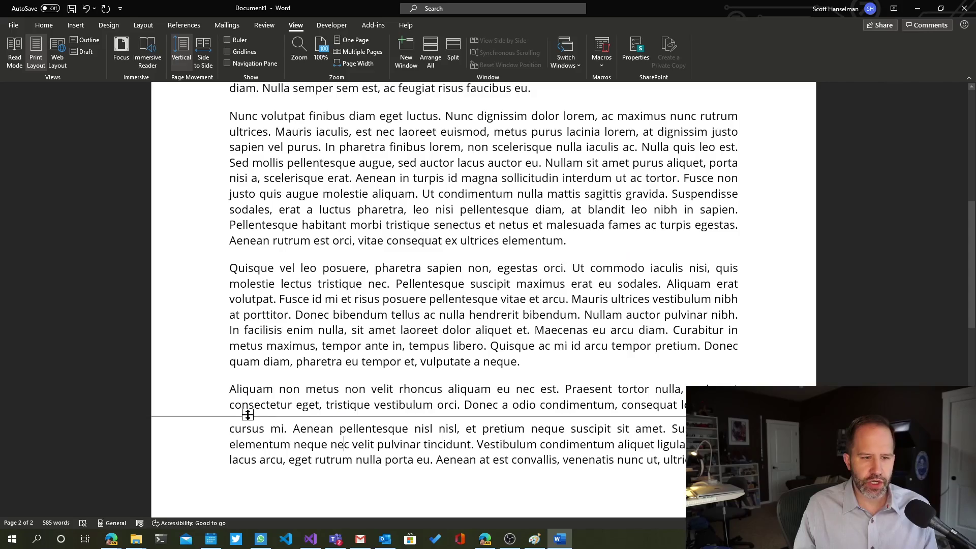
pyautogui.doubleClick(311, 414)
pyautogui.scroll(-5, 292, 327)
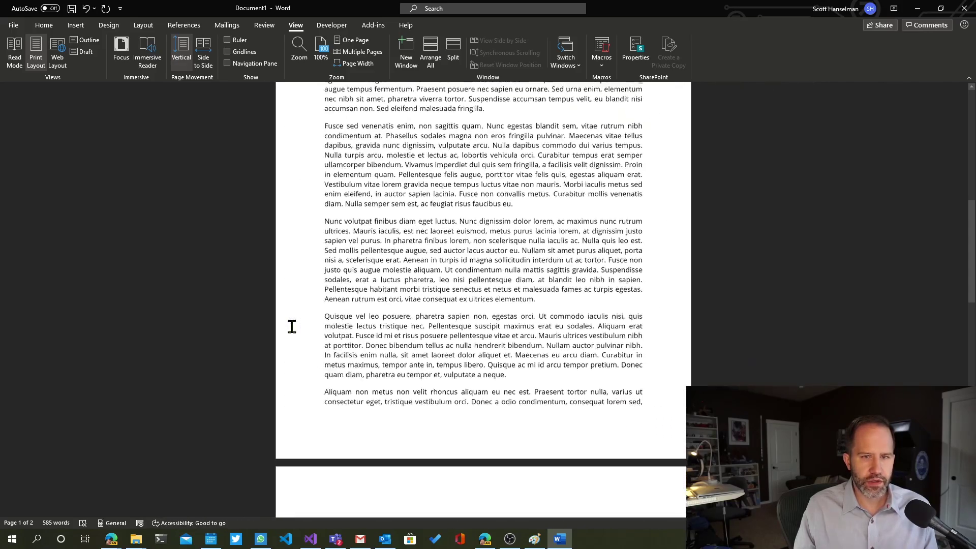
pyautogui.scroll(-5, 292, 326)
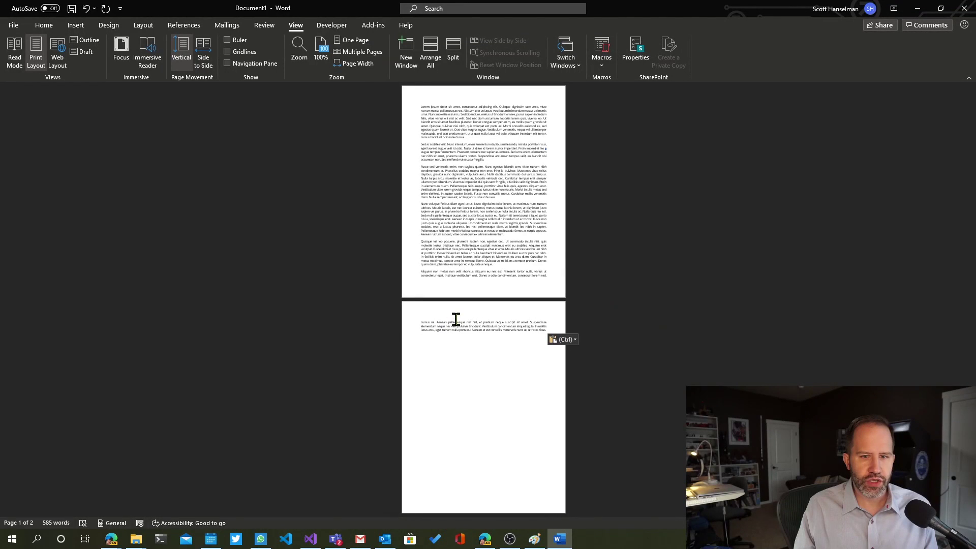
pyautogui.doubleClick(496, 299)
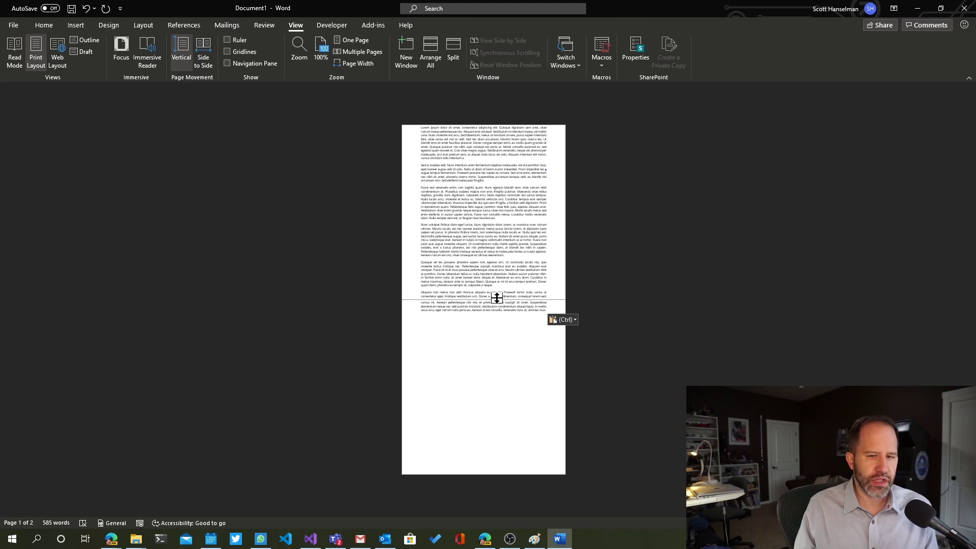
pyautogui.doubleClick(497, 299)
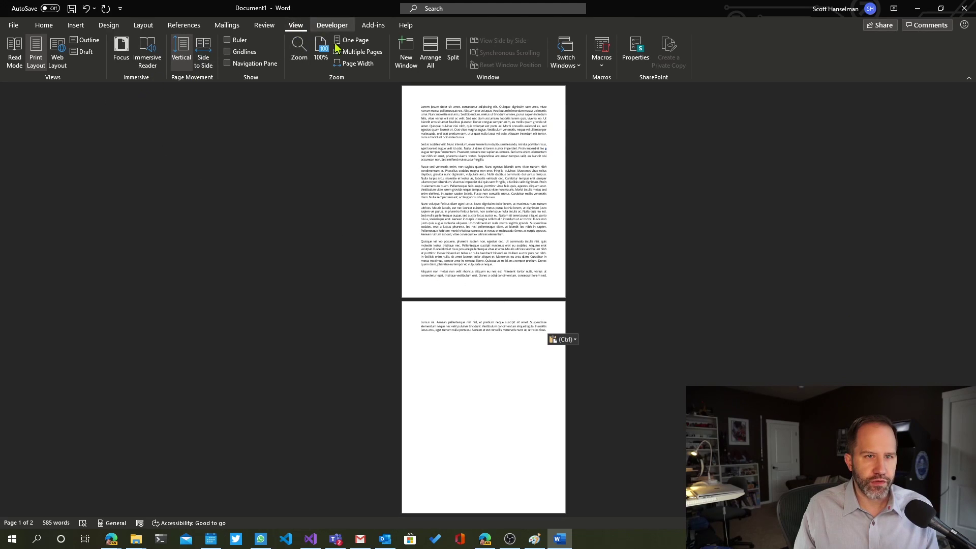
# Switch to the Multiple Pages view and place the cursor in the first paragraph.
pyautogui.click(357, 52)
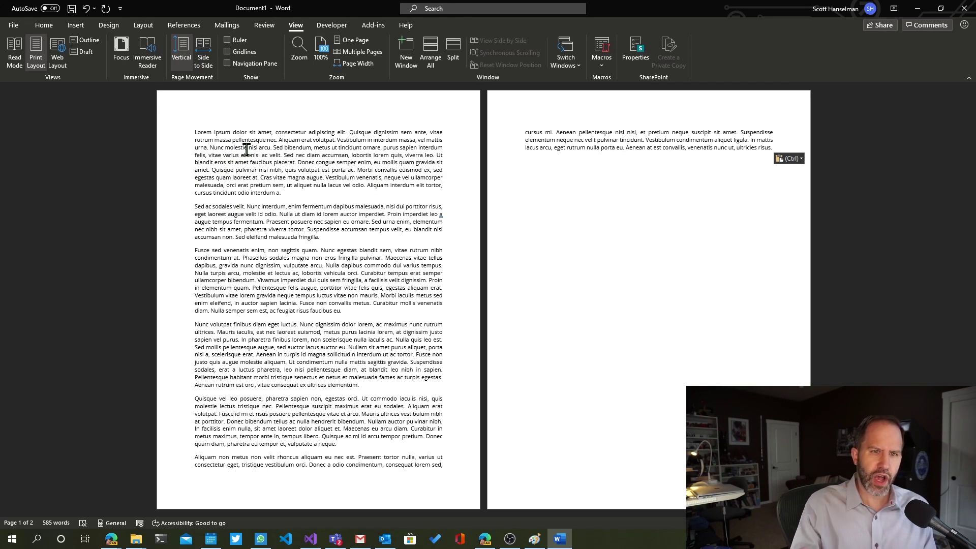
pyautogui.click(248, 148)
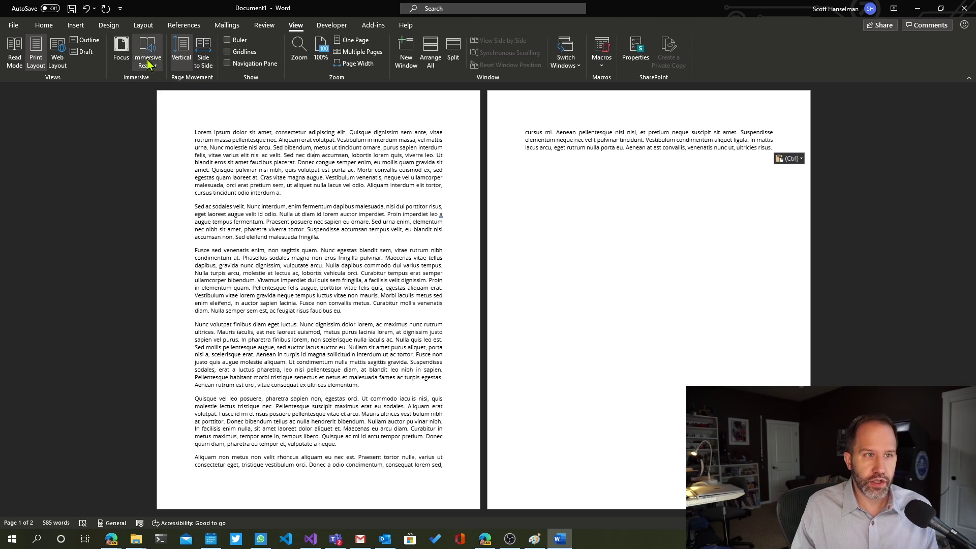
pyautogui.click(142, 27)
pyautogui.click(98, 68)
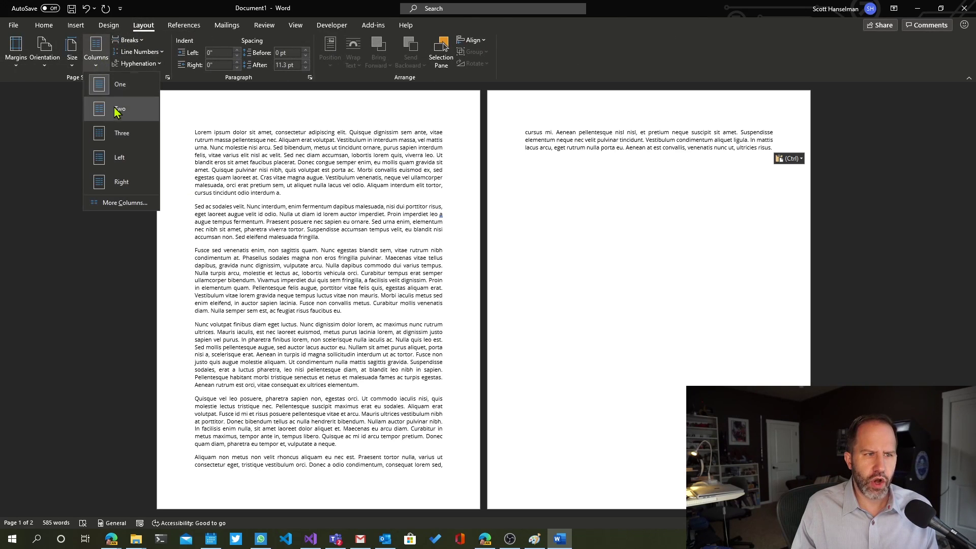
pyautogui.click(110, 116)
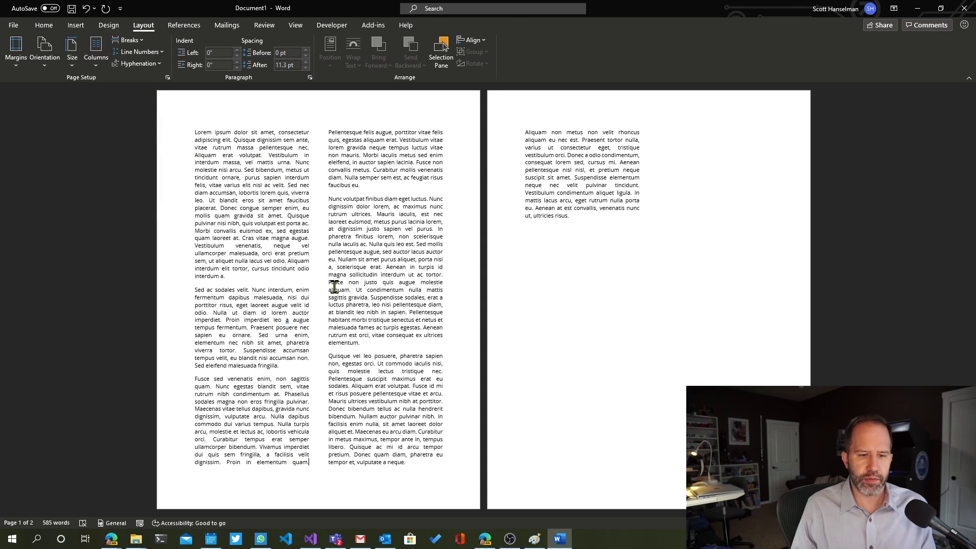
pyautogui.write('HEY THIS IS ')
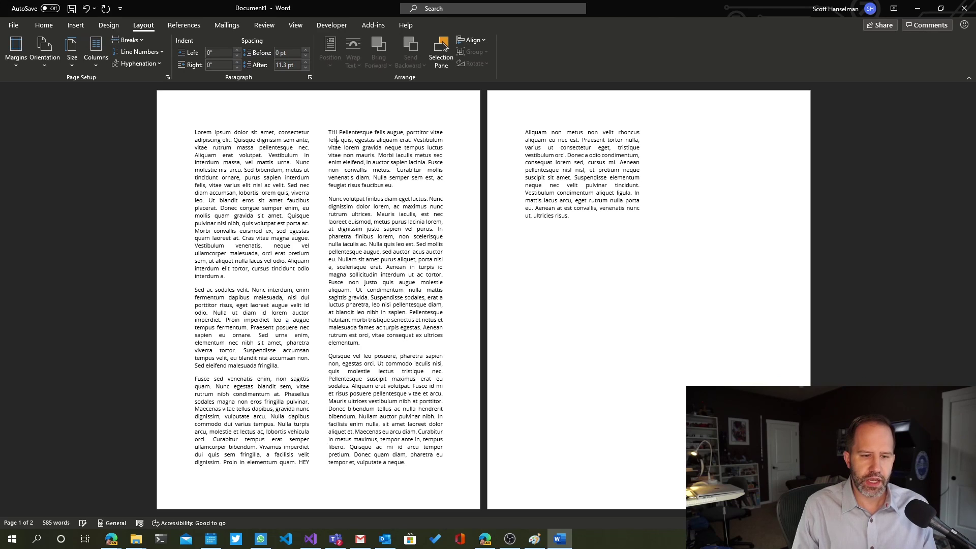
pyautogui.write('ALLCAPS')
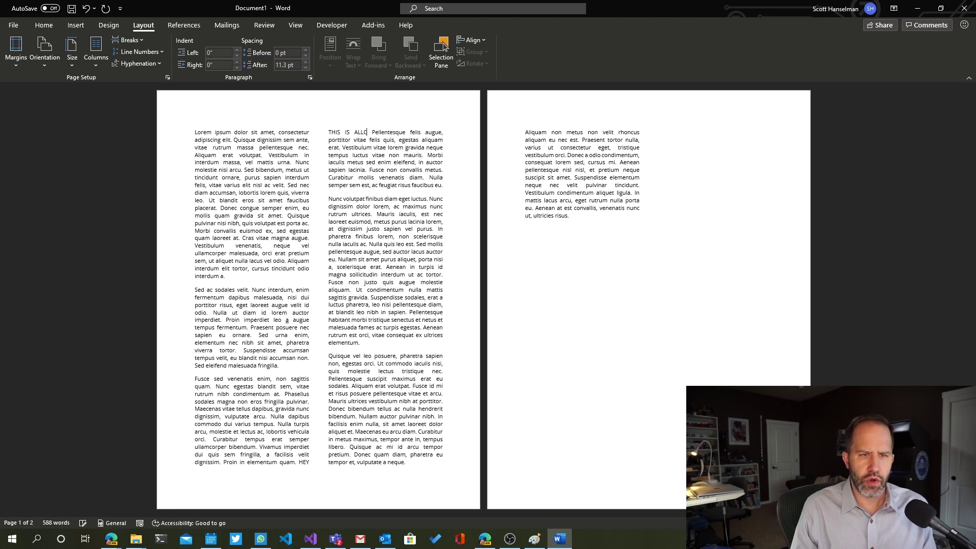
pyautogui.hotkey('ctrl', 'shift', 'Left')
pyautogui.hotkey('ctrl', 'shift', 'Left')
pyautogui.hotkey('ctrl', 'b')
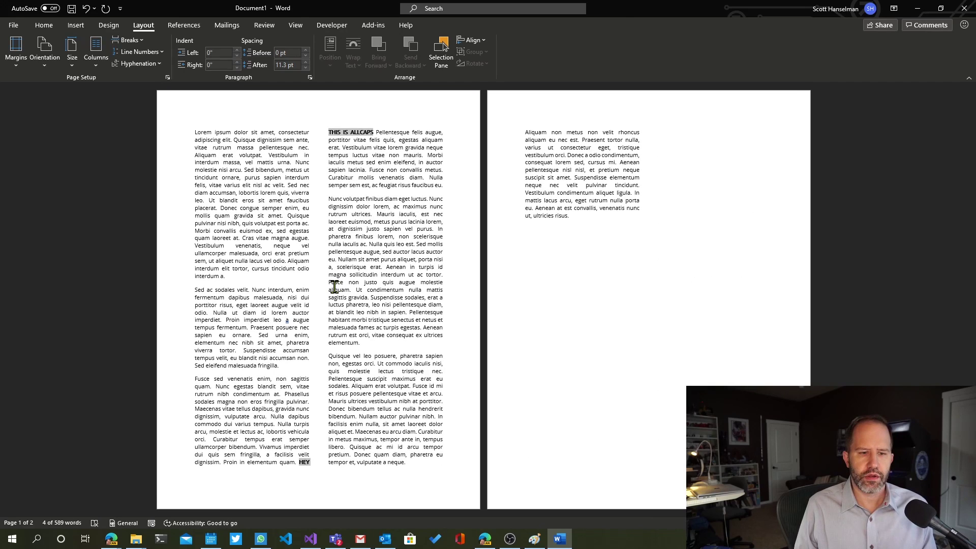
pyautogui.press('Right')
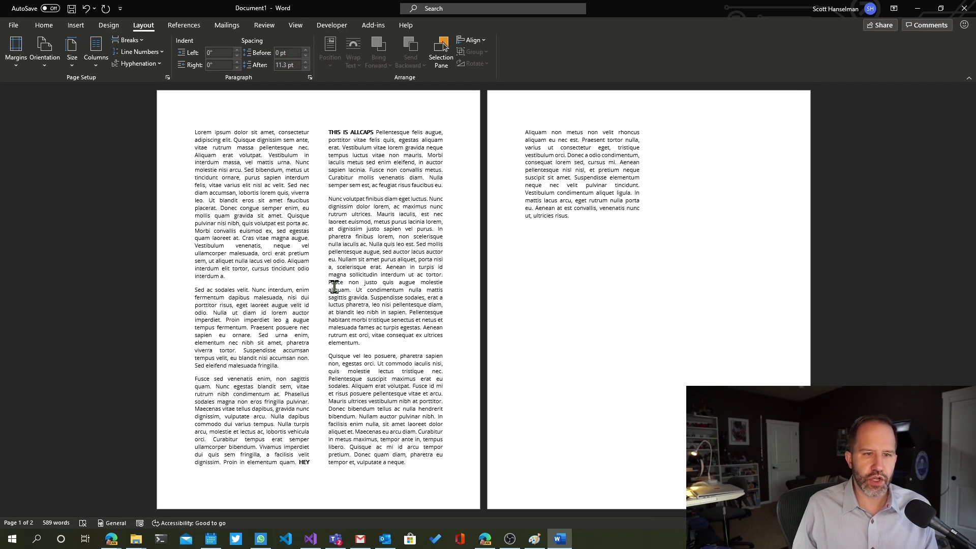
pyautogui.hotkey('ctrl', 'z')
pyautogui.hotkey('ctrl', 'z')
pyautogui.hotkey('ctrl', 'z')
pyautogui.hotkey('ctrl', 'z')
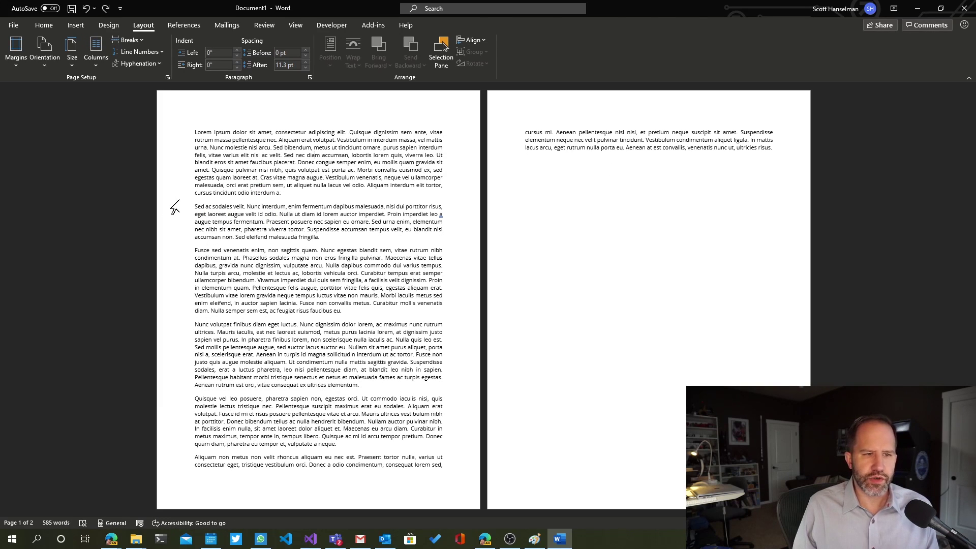
pyautogui.moveTo(181, 209); pyautogui.dragTo(203, 331)
pyautogui.click(259, 303)
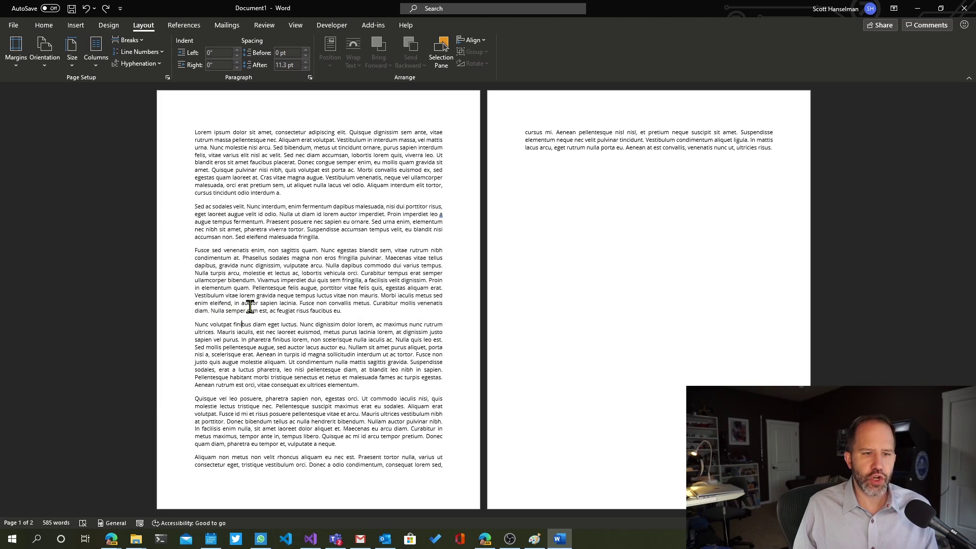
pyautogui.moveTo(302, 295); pyautogui.dragTo(160, 216)
pyautogui.scroll(4, 127, 211)
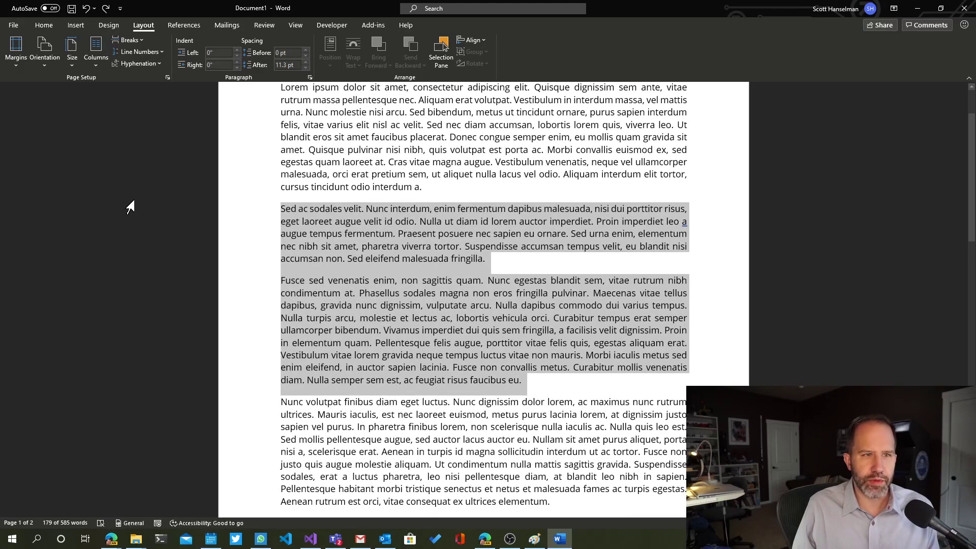
pyautogui.moveTo(268, 220); pyautogui.dragTo(581, 380)
pyautogui.click(251, 137)
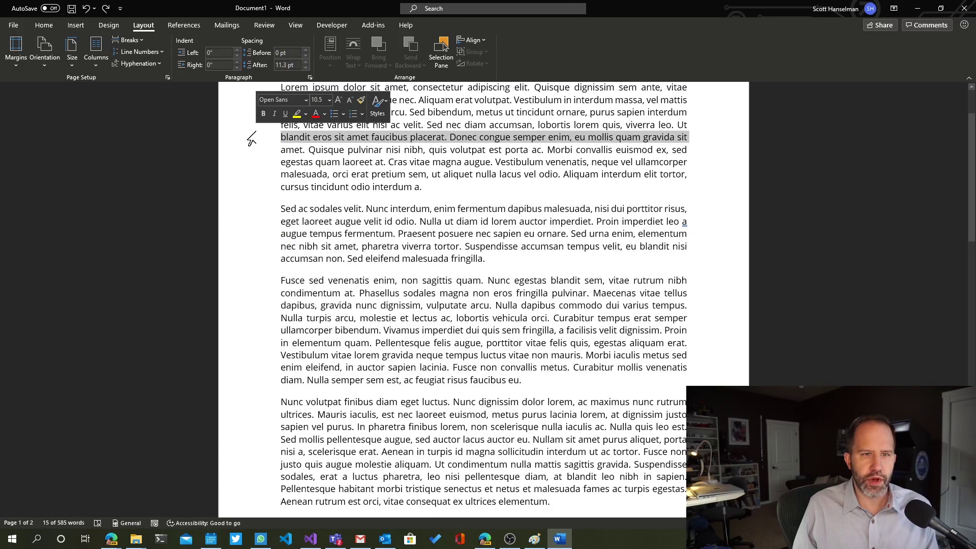
pyautogui.click(297, 439)
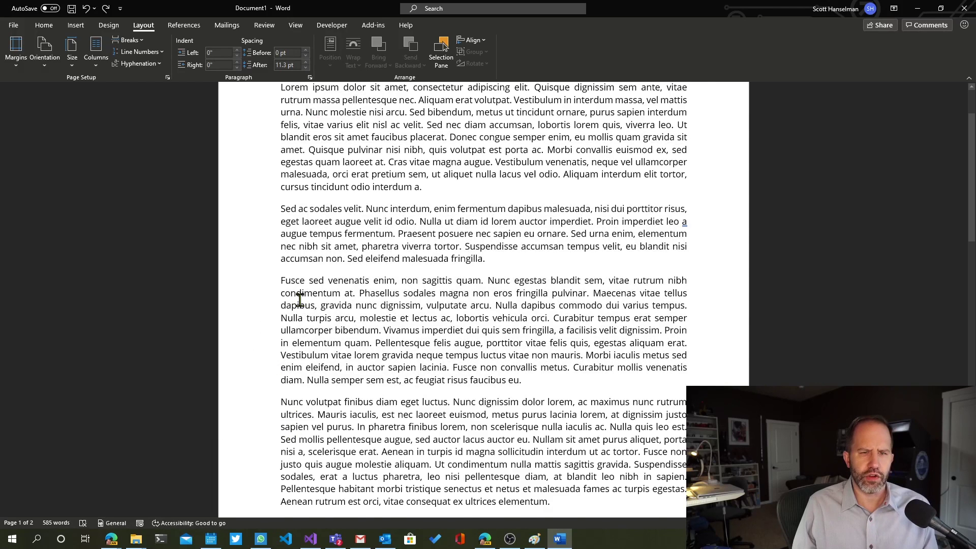
pyautogui.scroll(2, 296, 303)
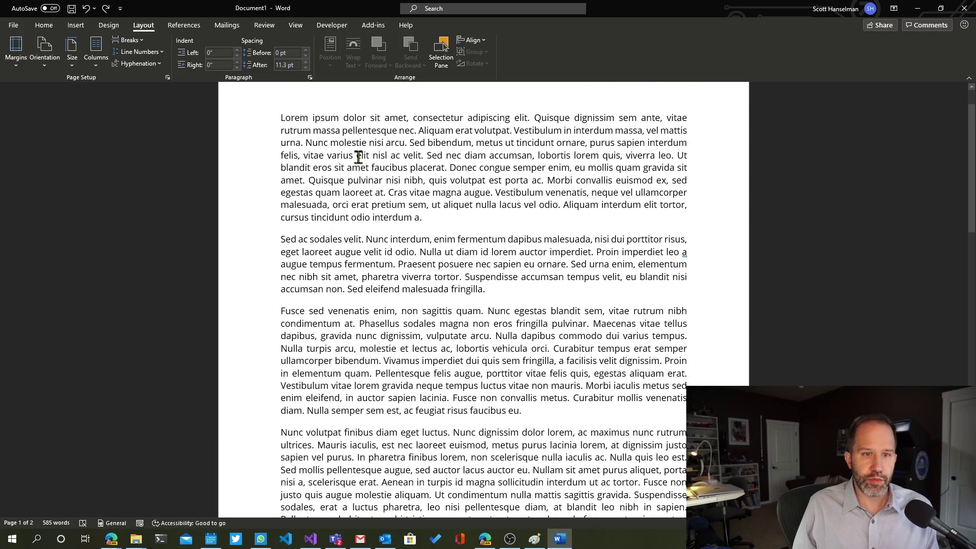
pyautogui.doubleClick(390, 168)
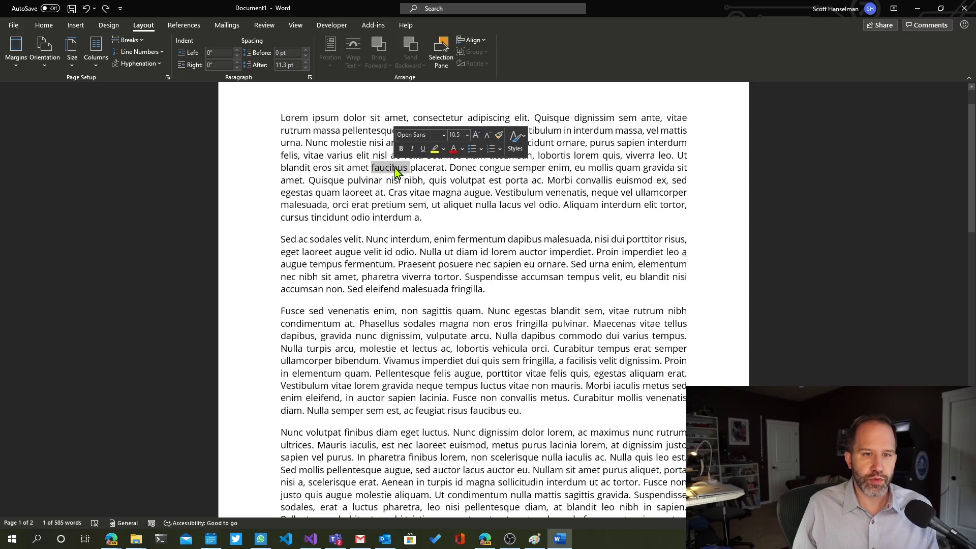
pyautogui.tripleClick(394, 172)
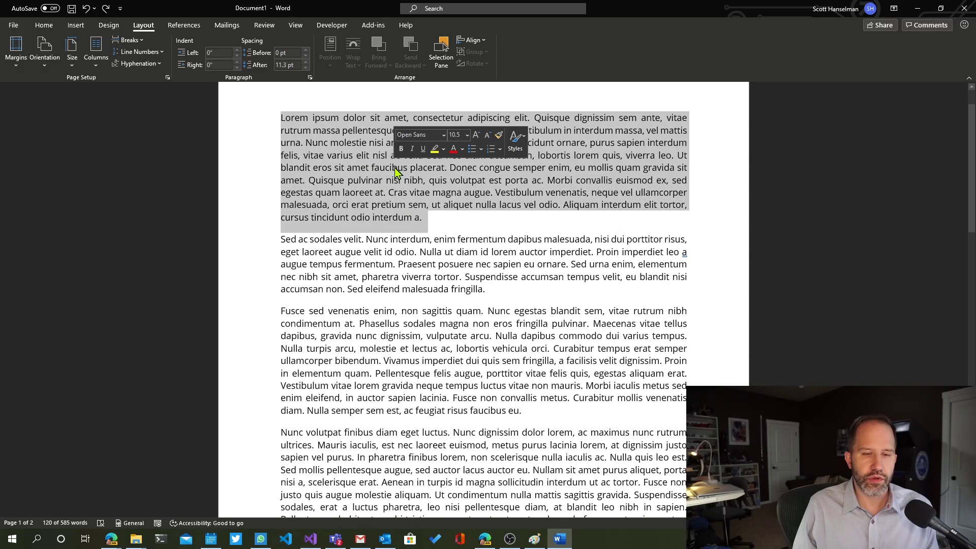
pyautogui.tripleClick(395, 172)
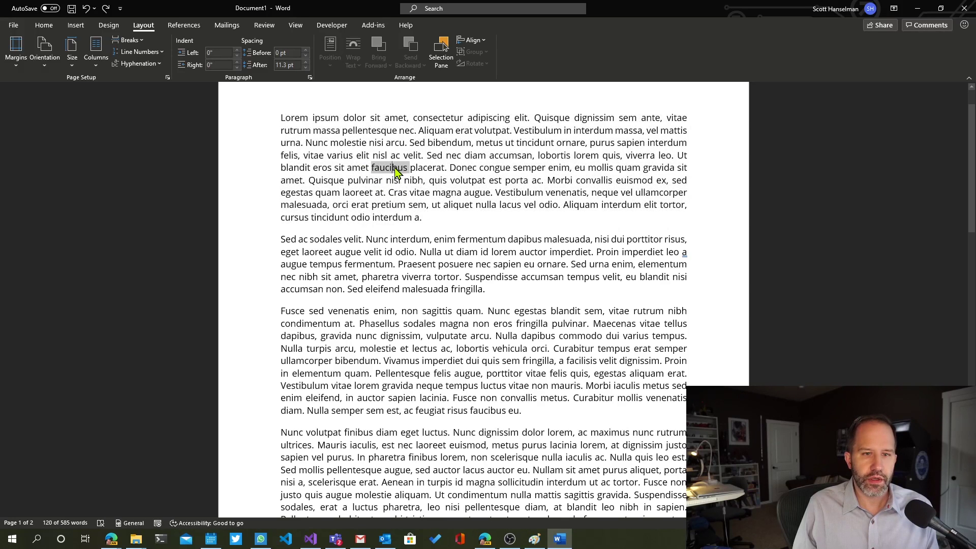
pyautogui.doubleClick(358, 264)
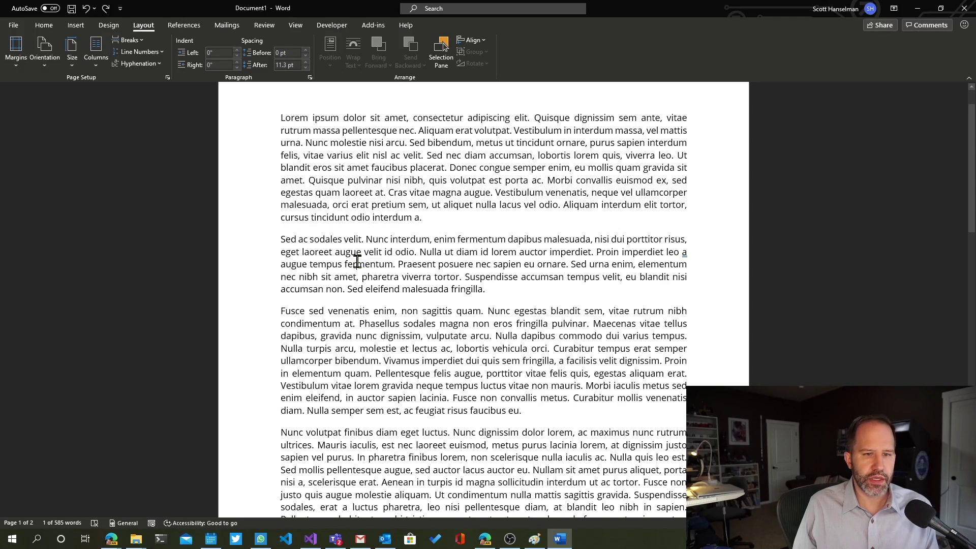
pyautogui.tripleClick(357, 263)
pyautogui.tripleClick(358, 263)
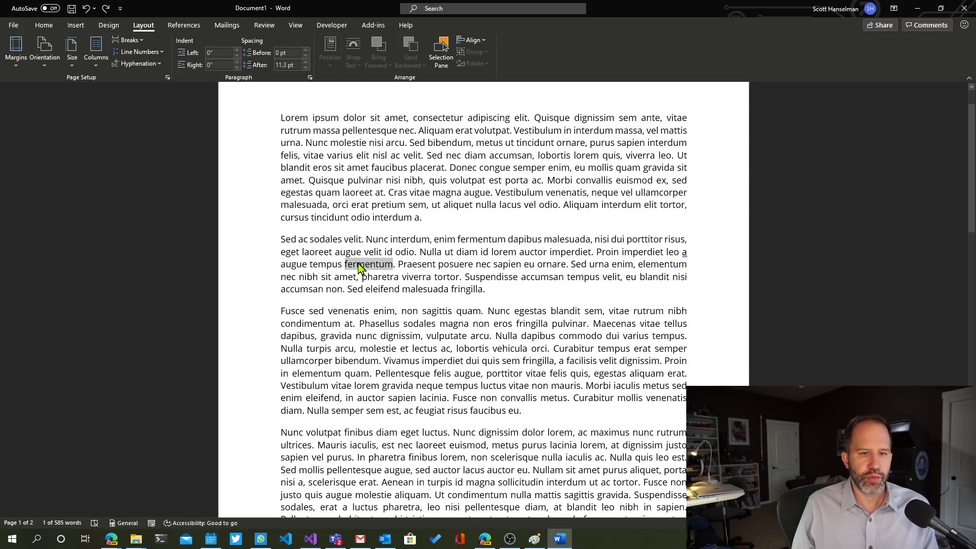
pyautogui.click(309, 239)
# Set paragraphs two and three to Two columns and turn on Show/Hide ¶ formatting marks.
pyautogui.scroll(-1, 142, 209)
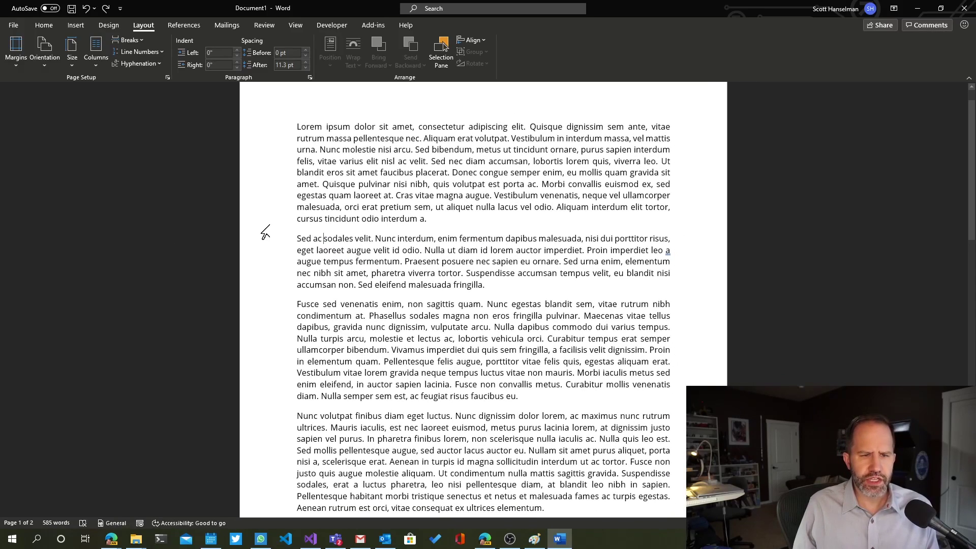
pyautogui.moveTo(264, 221); pyautogui.dragTo(285, 375)
pyautogui.moveTo(529, 398); pyautogui.dragTo(237, 239)
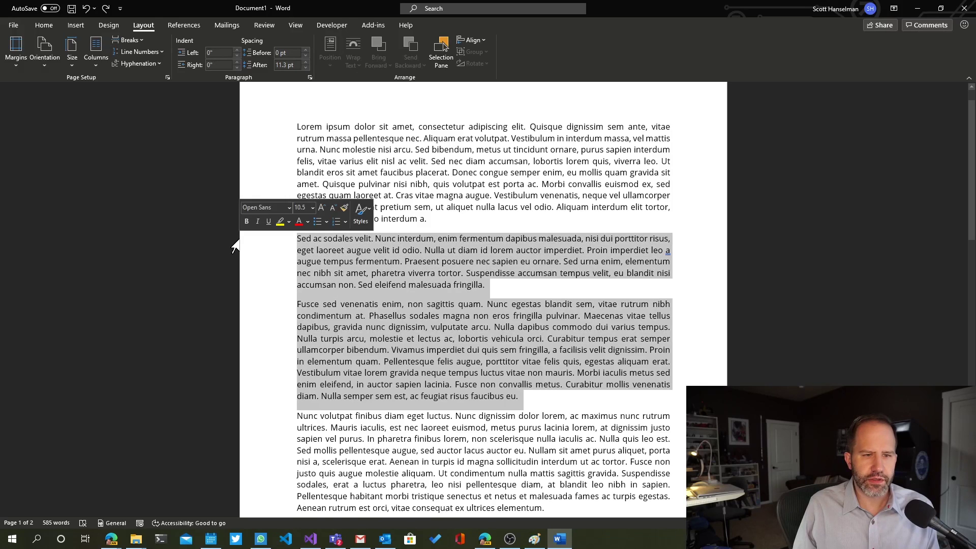
pyautogui.click(96, 51)
pyautogui.click(113, 114)
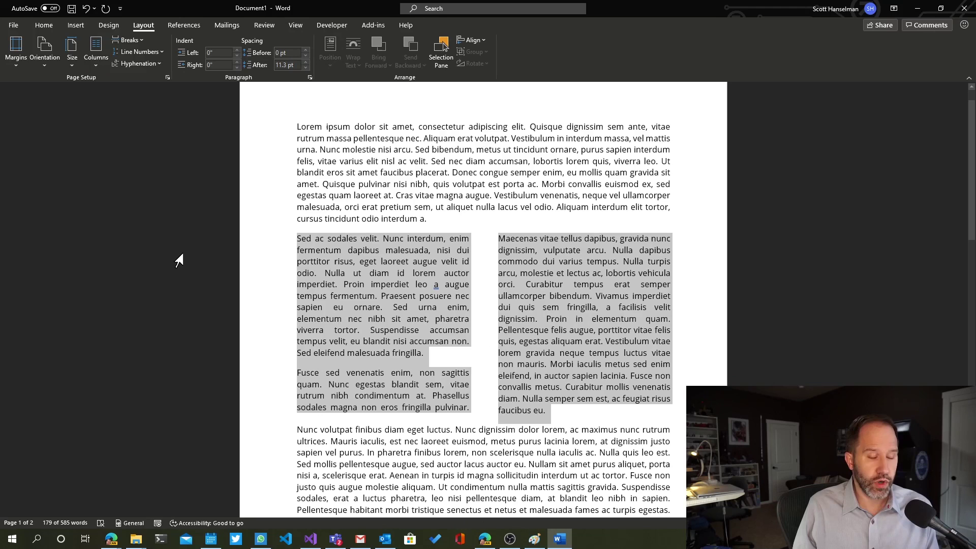
pyautogui.click(44, 25)
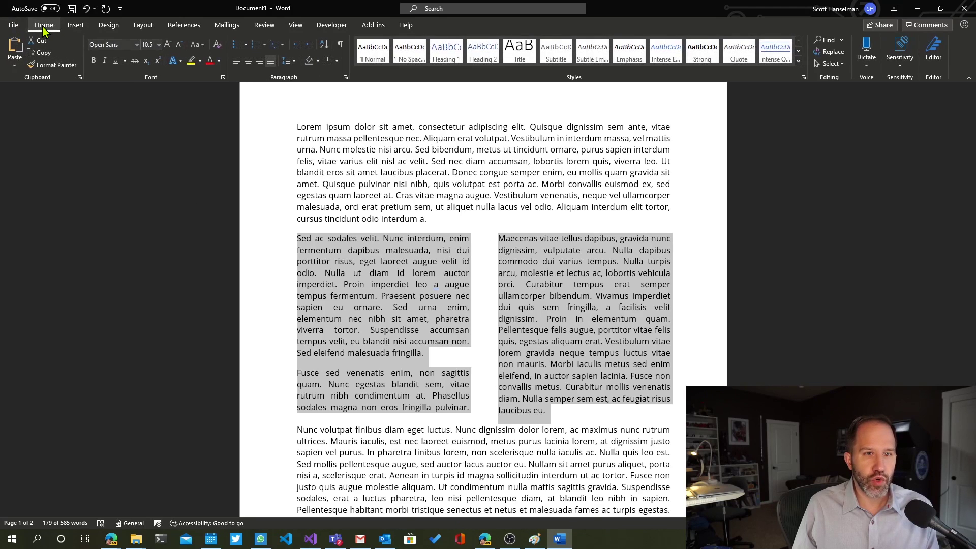
pyautogui.click(339, 46)
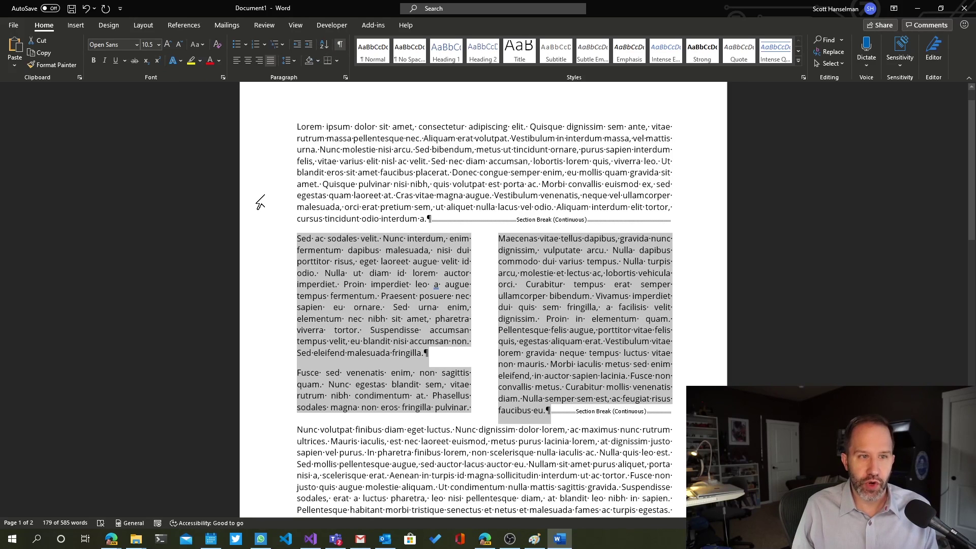
# Undo the two-column layout and leave three empty paragraphs after paragraph one.
pyautogui.hotkey('ctrl', 'z')
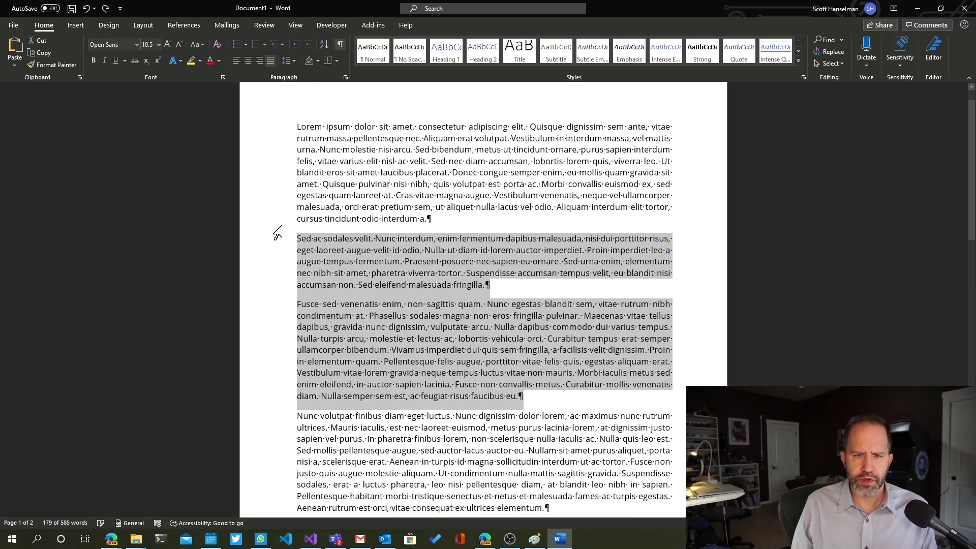
pyautogui.click(405, 230)
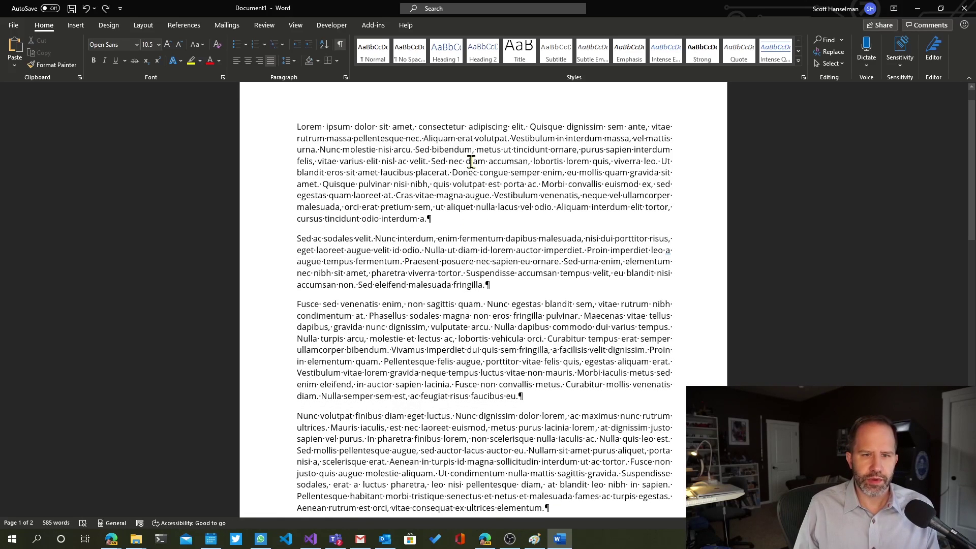
pyautogui.press('Return')
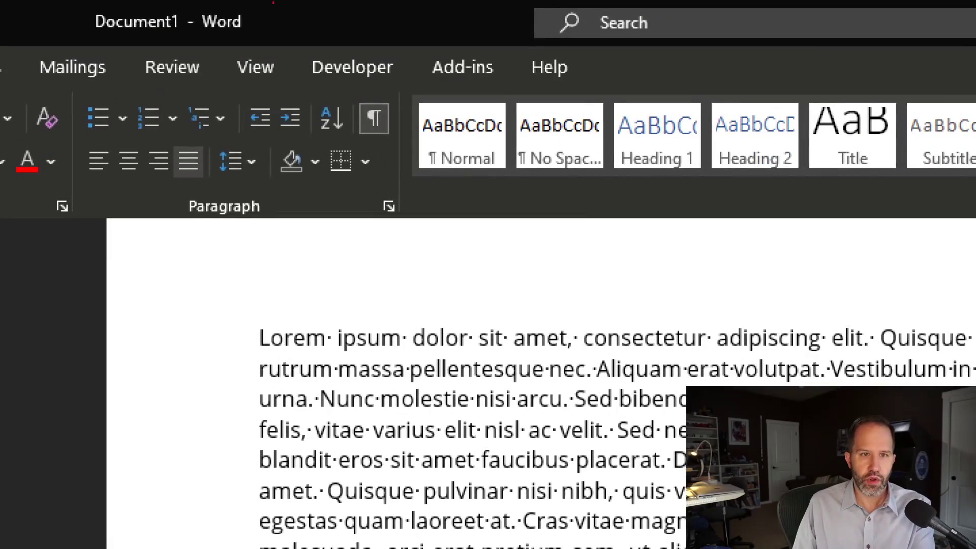
pyautogui.moveTo(338, 81)
pyautogui.mouseDown()
pyautogui.moveTo(284, 190)
pyautogui.moveTo(392, 99)
pyautogui.moveTo(319, 45)
pyautogui.mouseUp()
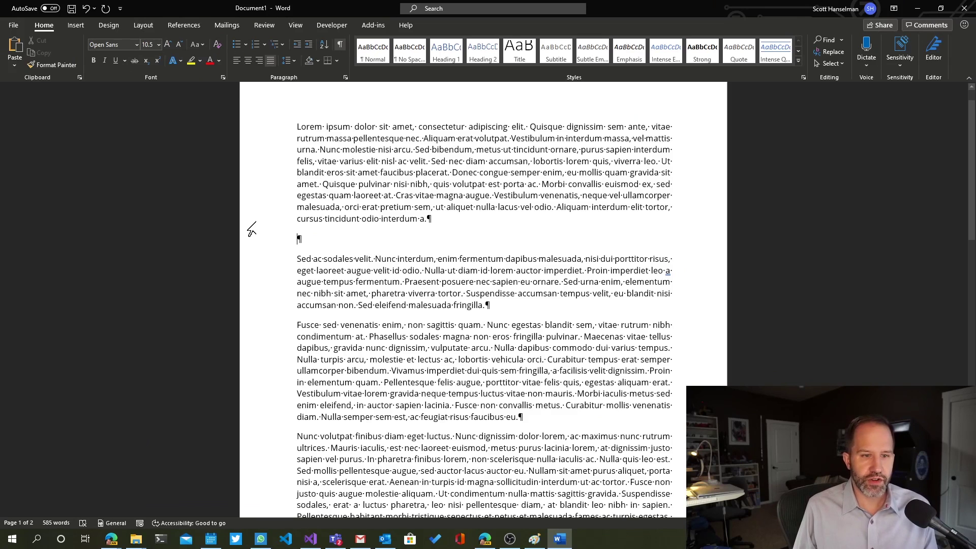
pyautogui.hotkey('shift', 'Return')
pyautogui.hotkey('shift', 'Return')
pyautogui.hotkey('shift', 'Return')
pyautogui.hotkey('shift', 'Return')
pyautogui.hotkey('shift', 'Return')
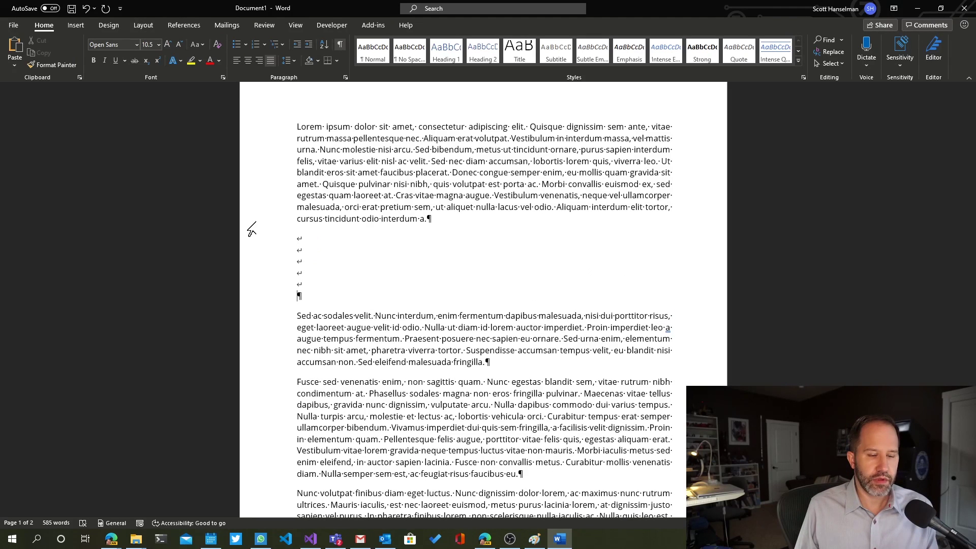
pyautogui.press('BackSpace')
pyautogui.press('BackSpace')
pyautogui.press('BackSpace')
pyautogui.press('BackSpace')
pyautogui.press('BackSpace')
pyautogui.press('Return')
pyautogui.press('Return')
pyautogui.press('Return')
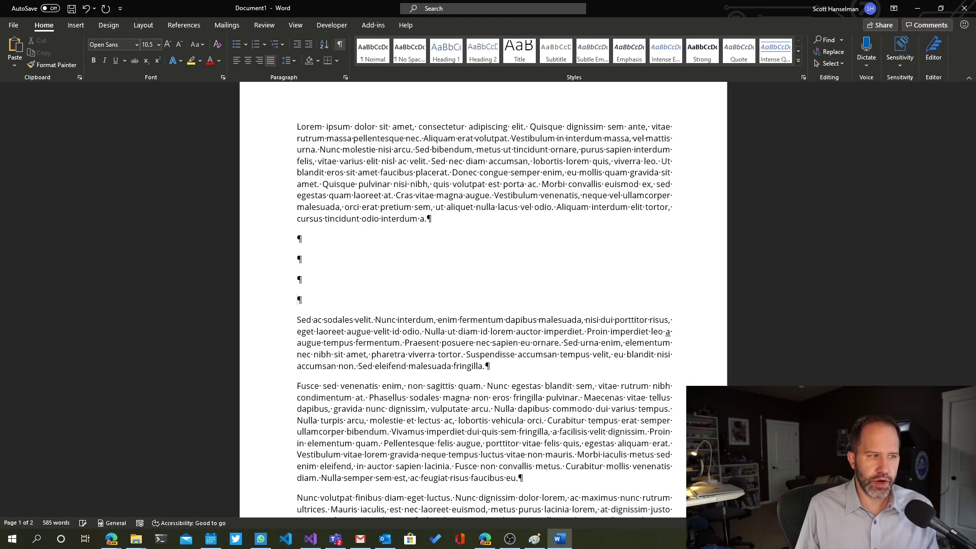
pyautogui.press('BackSpace')
pyautogui.press('BackSpace')
pyautogui.press('BackSpace')
pyautogui.press('BackSpace')
pyautogui.press('Return')
pyautogui.press('Return')
pyautogui.press('Return')
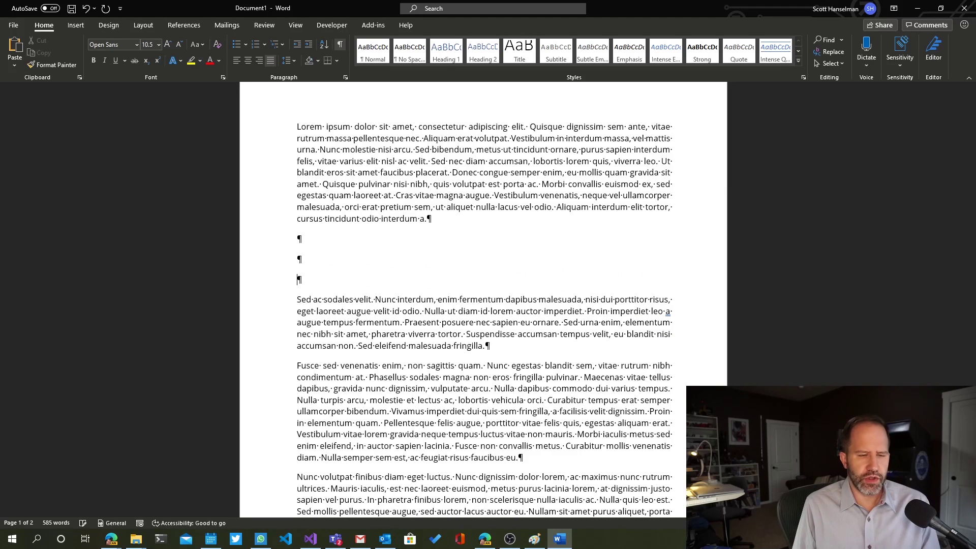
# Search the Insert tab for a break command, then open the Layout Breaks list.
pyautogui.click(81, 31)
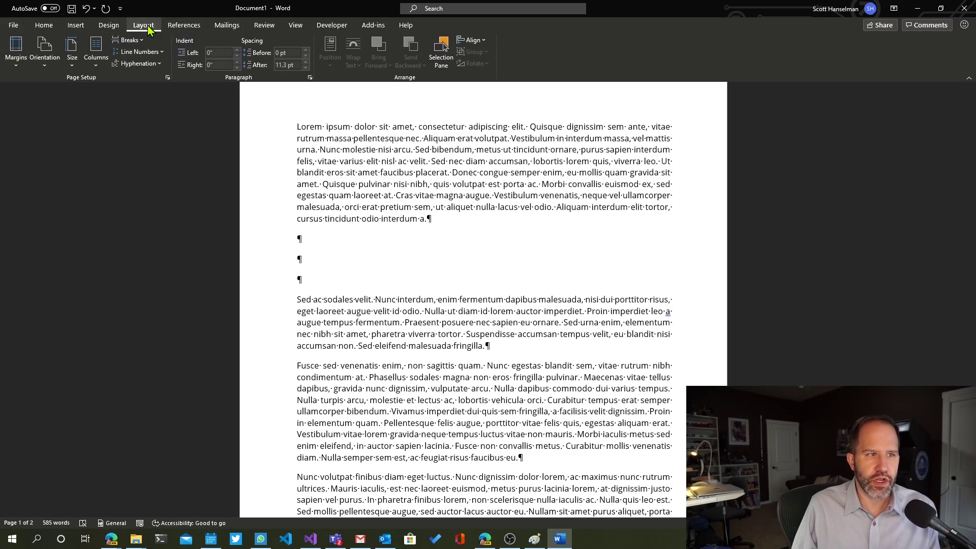
pyautogui.click(76, 25)
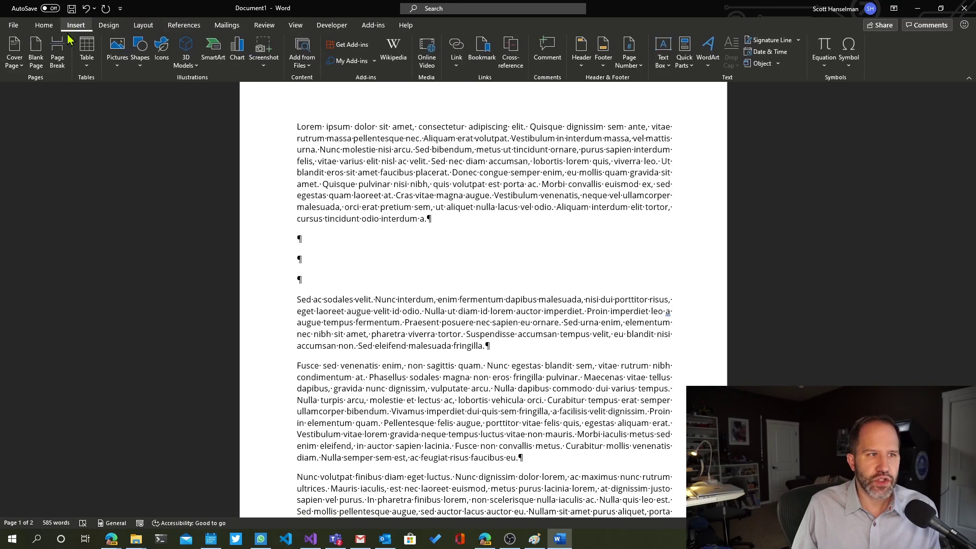
pyautogui.click(143, 25)
pyautogui.click(128, 40)
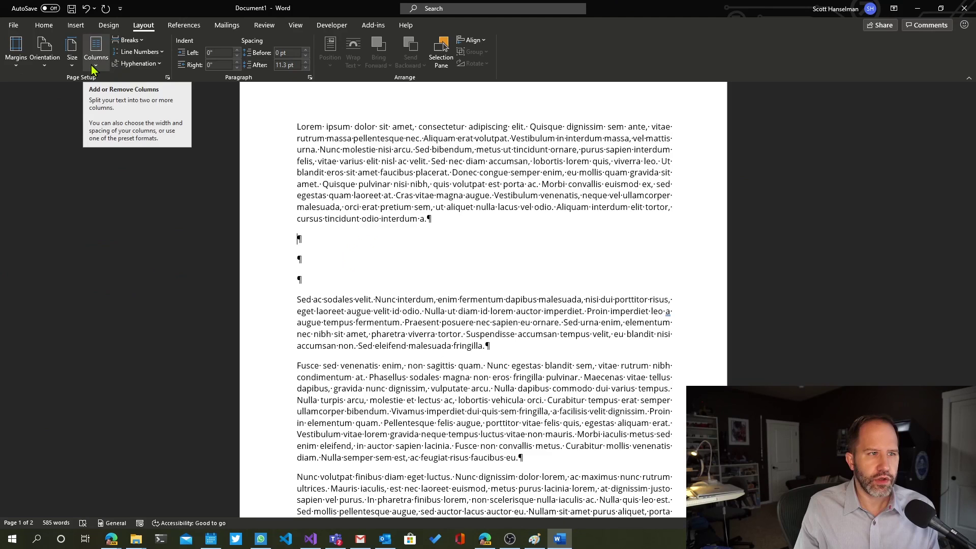
# Insert a continuous section break after paragraph one and set the text below to Two columns.
pyautogui.click(128, 40)
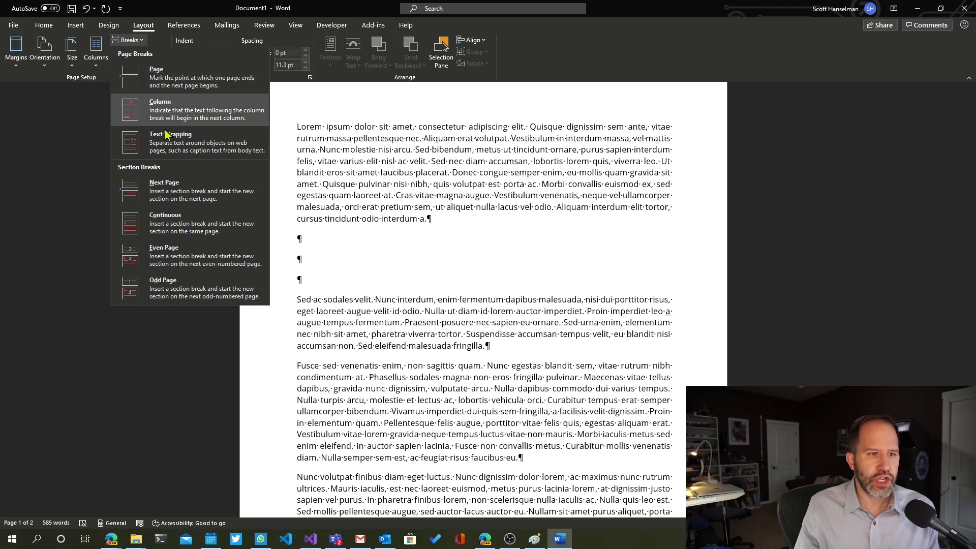
pyautogui.click(166, 223)
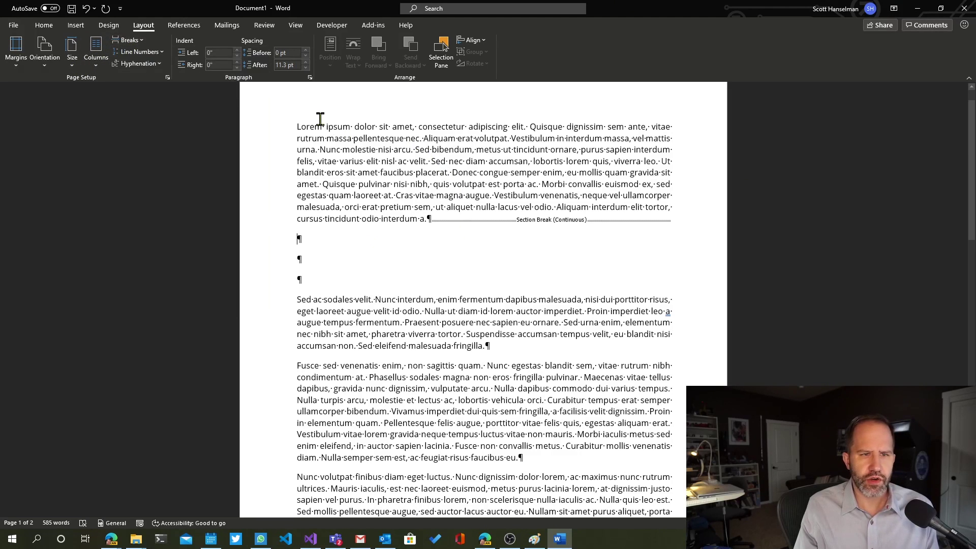
pyautogui.moveTo(261, 134); pyautogui.dragTo(278, 222)
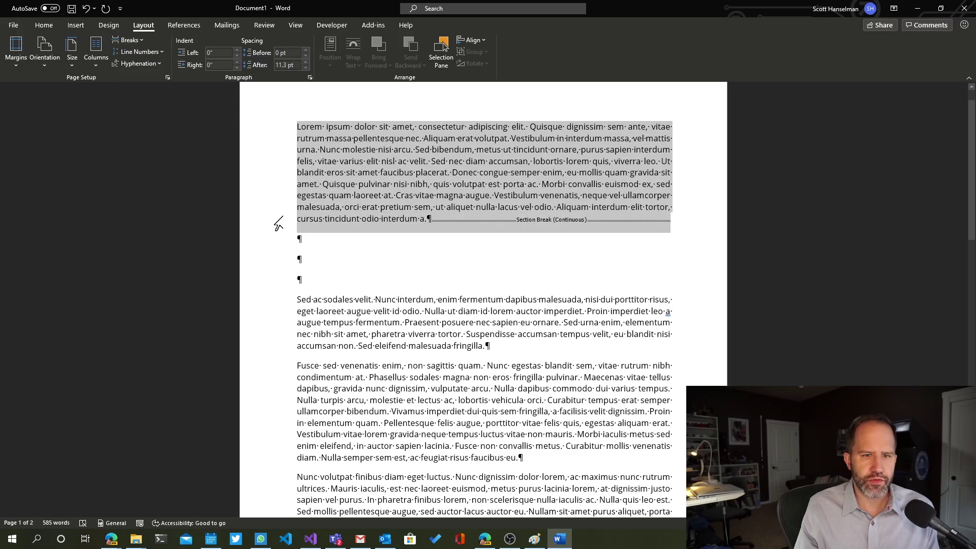
pyautogui.click(326, 254)
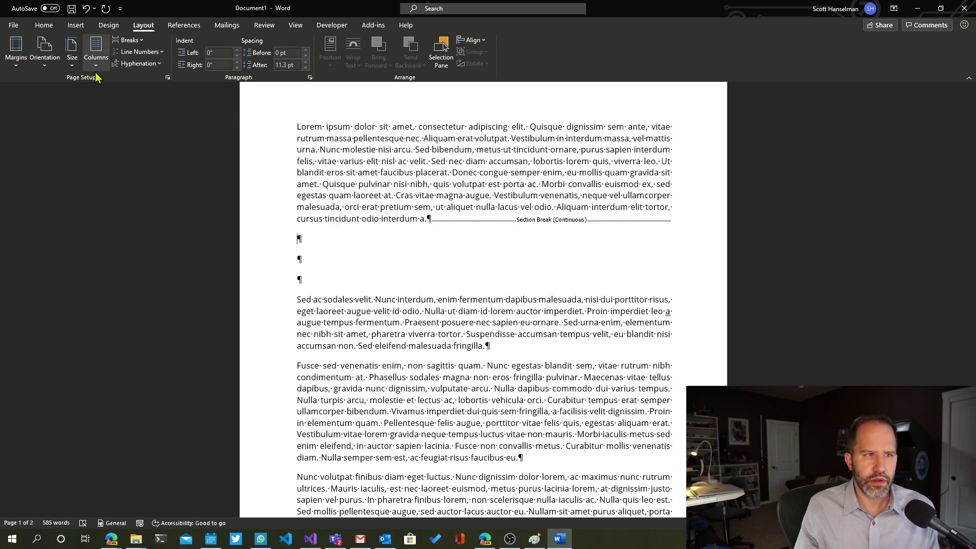
pyautogui.click(96, 51)
pyautogui.click(122, 122)
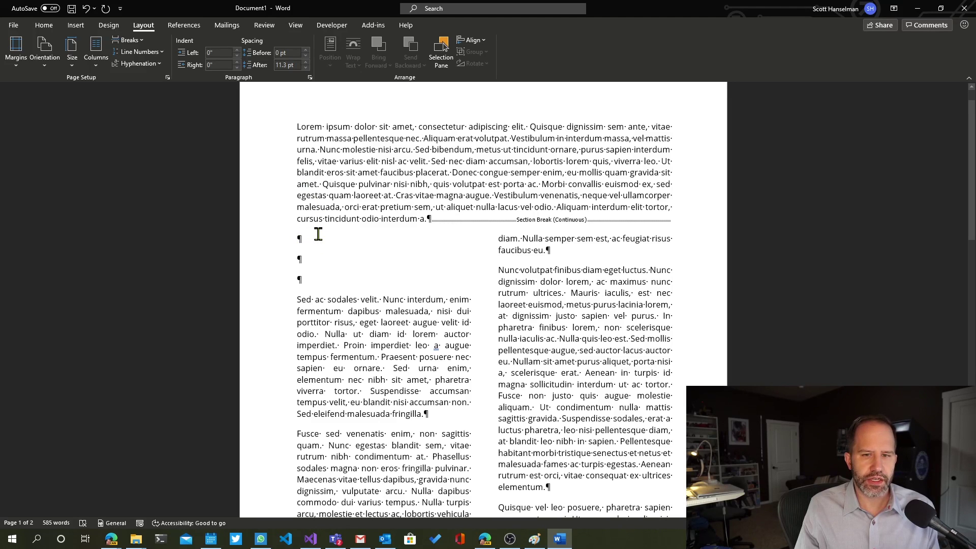
# Delete the empty paragraphs left above 'Sed ac sodales' at the top of the columns.
pyautogui.scroll(-15, 318, 234)
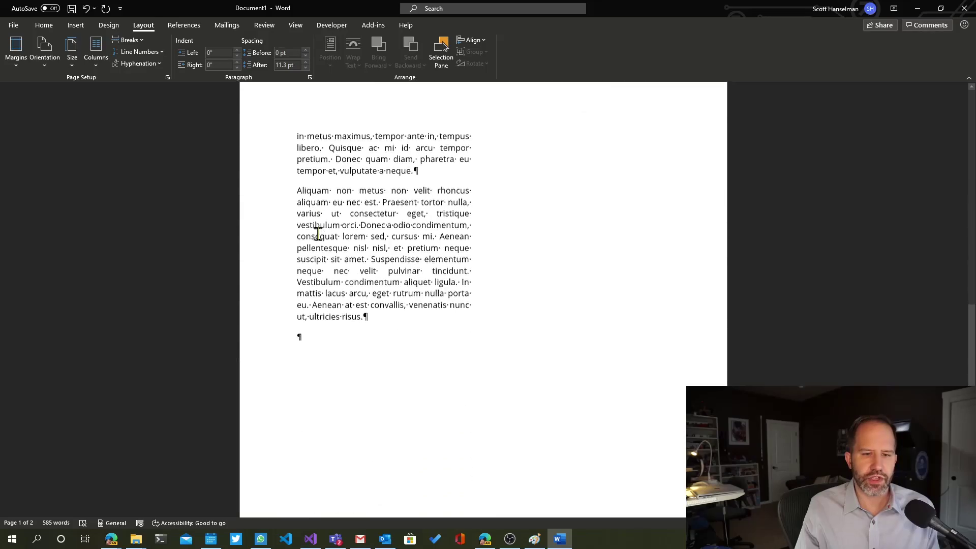
pyautogui.scroll(-3, 319, 234)
pyautogui.scroll(18, 319, 234)
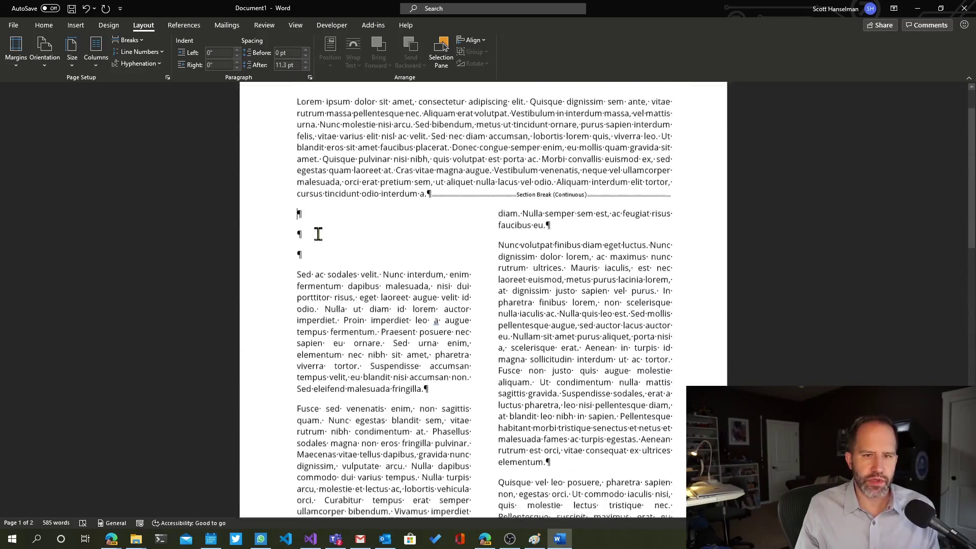
pyautogui.scroll(1, 319, 234)
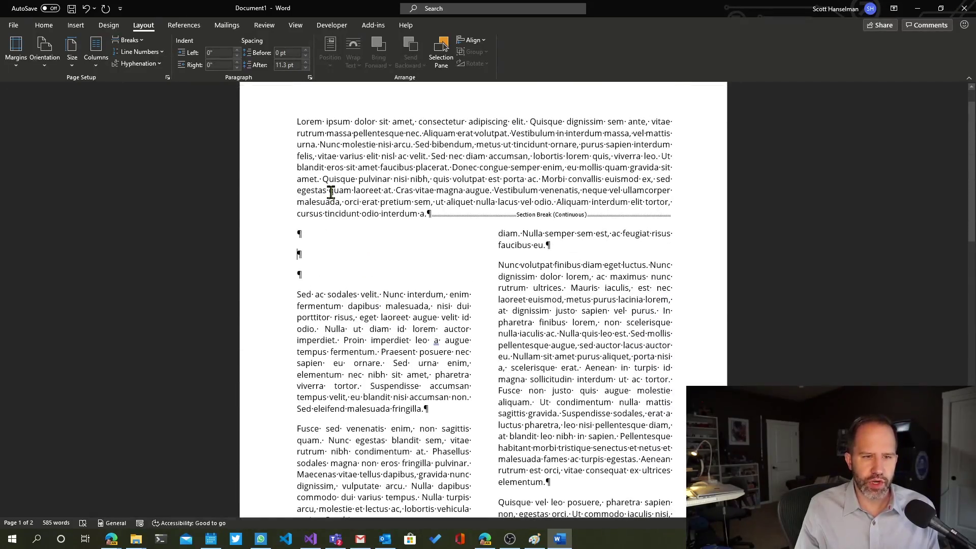
pyautogui.press('BackSpace')
pyautogui.press('Delete')
pyautogui.press('Delete')
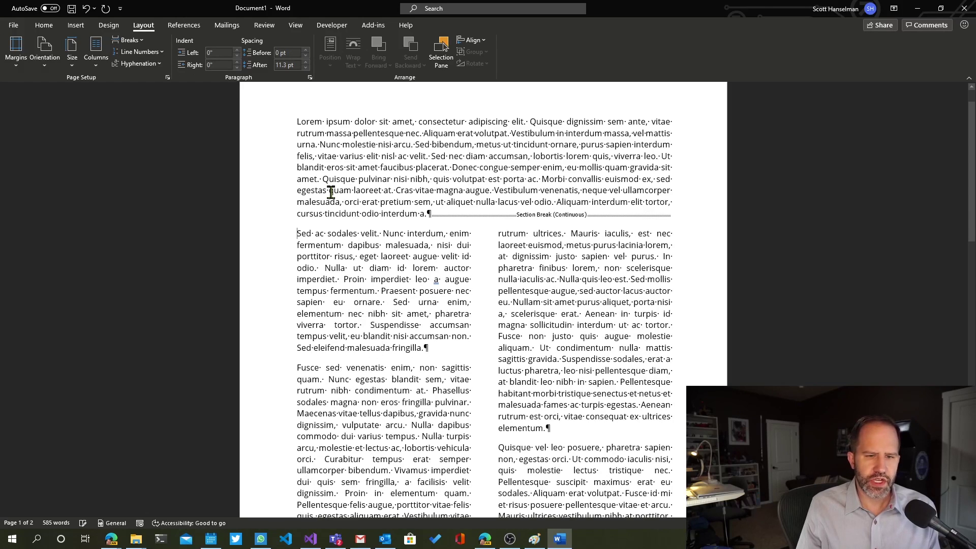
# Add a continuous section break after 'faucibus eu.' and set the following section to One column.
pyautogui.scroll(-5, 331, 192)
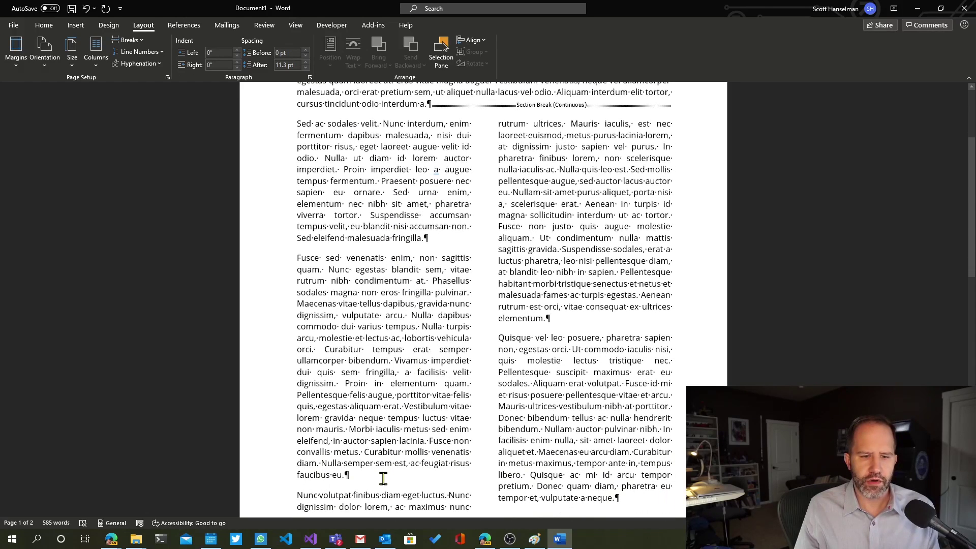
pyautogui.click(411, 472)
pyautogui.press('Return')
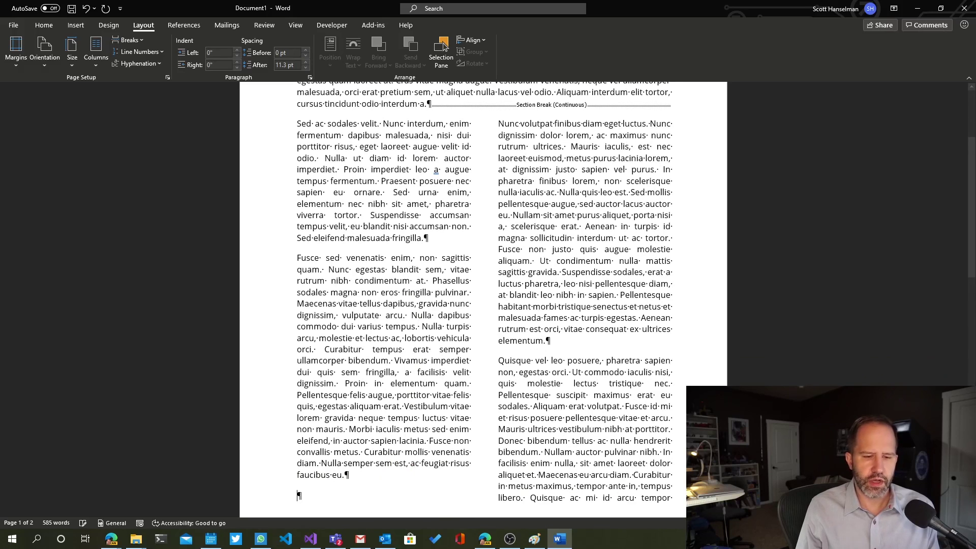
pyautogui.press('Return')
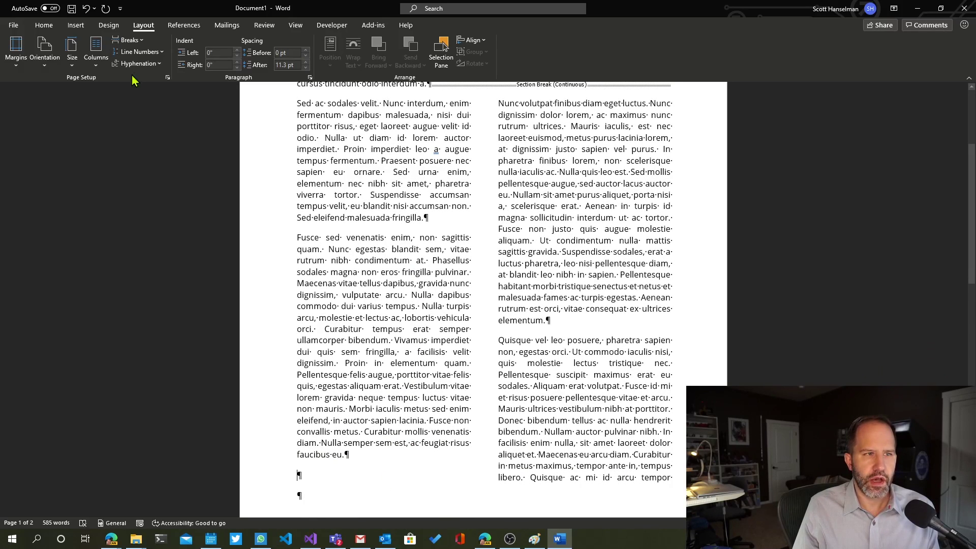
pyautogui.click(130, 43)
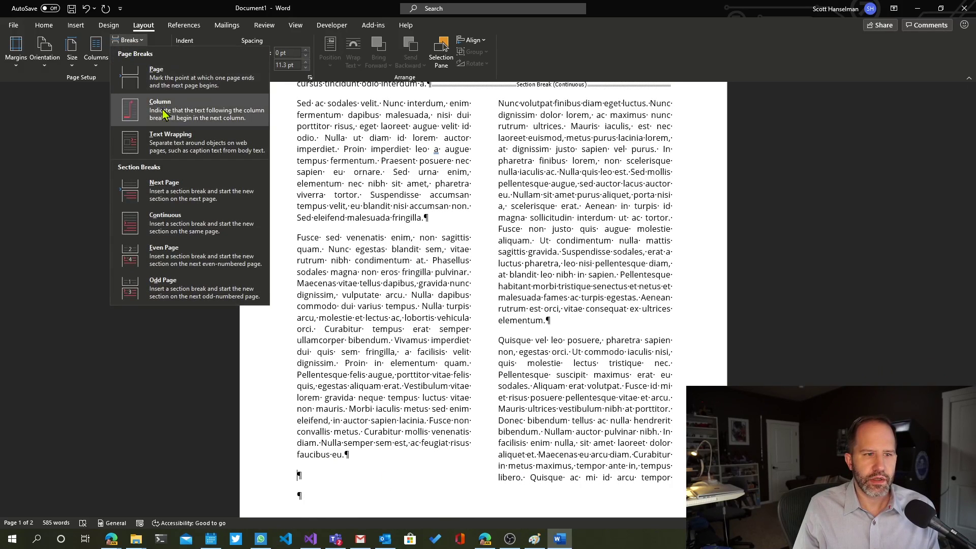
pyautogui.click(171, 222)
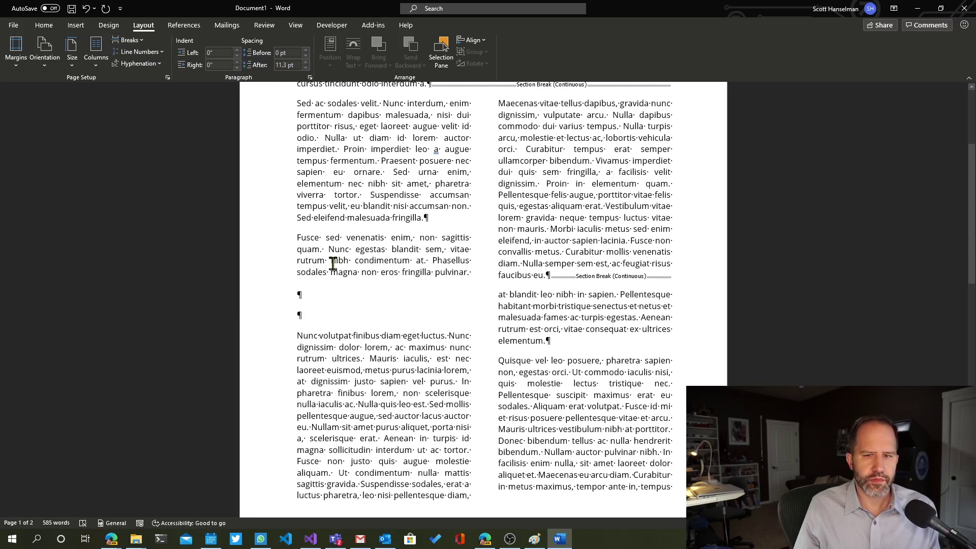
pyautogui.press('BackSpace')
pyautogui.press('BackSpace')
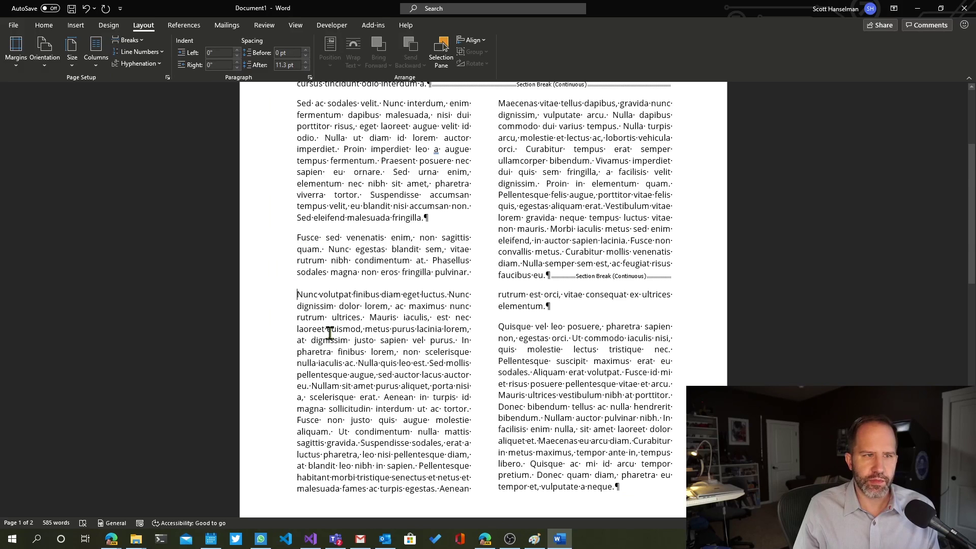
pyautogui.click(96, 50)
pyautogui.click(94, 92)
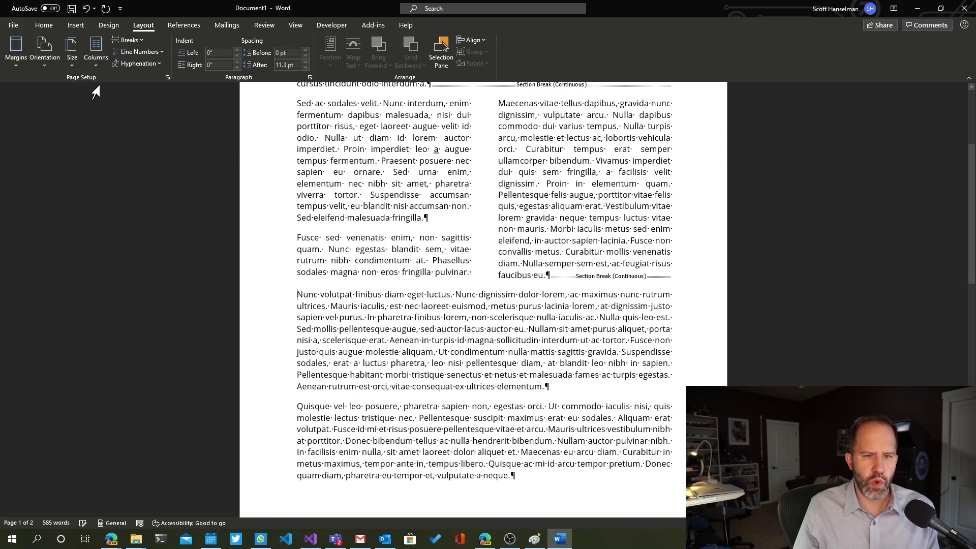
pyautogui.scroll(3, 264, 241)
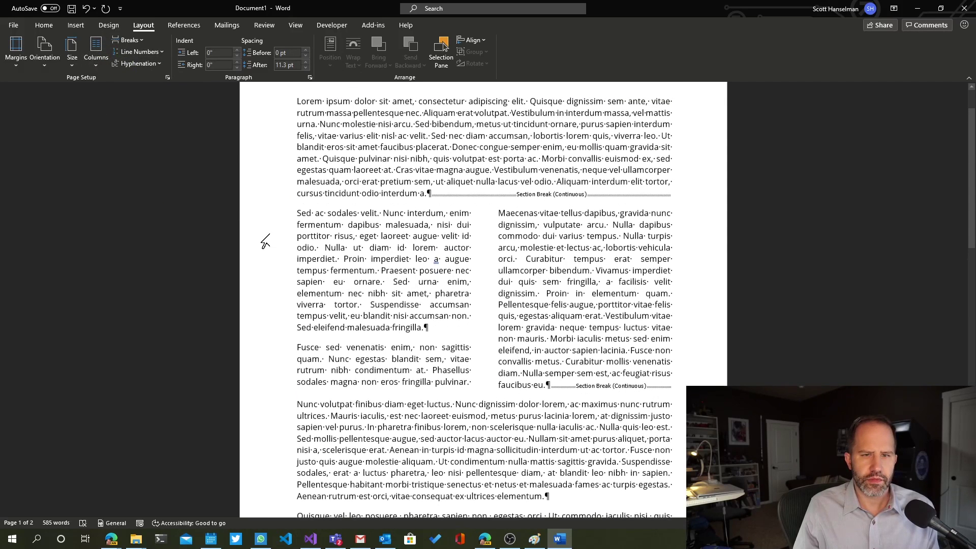
# Turn off the Show/Hide ¶ formatting marks.
pyautogui.click(44, 25)
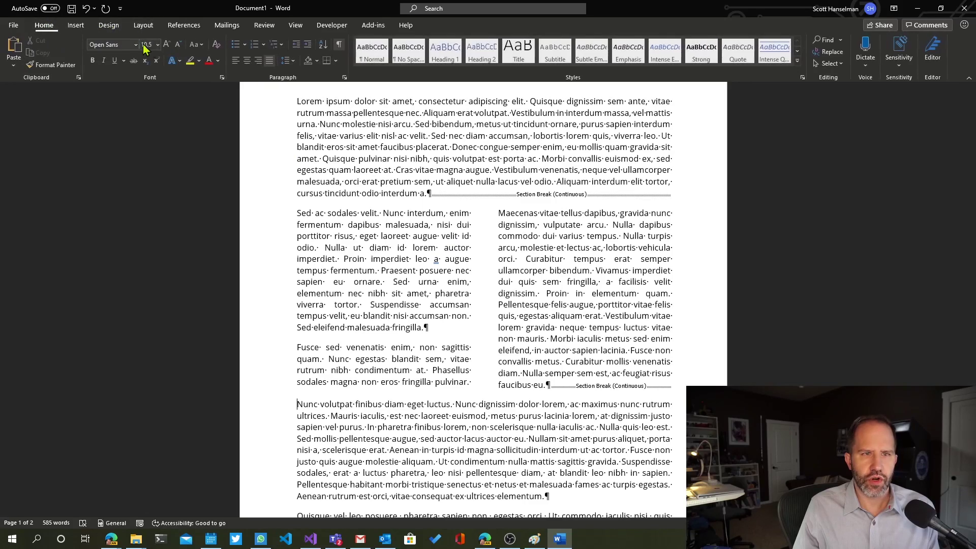
pyautogui.click(341, 45)
pyautogui.scroll(-4, 214, 312)
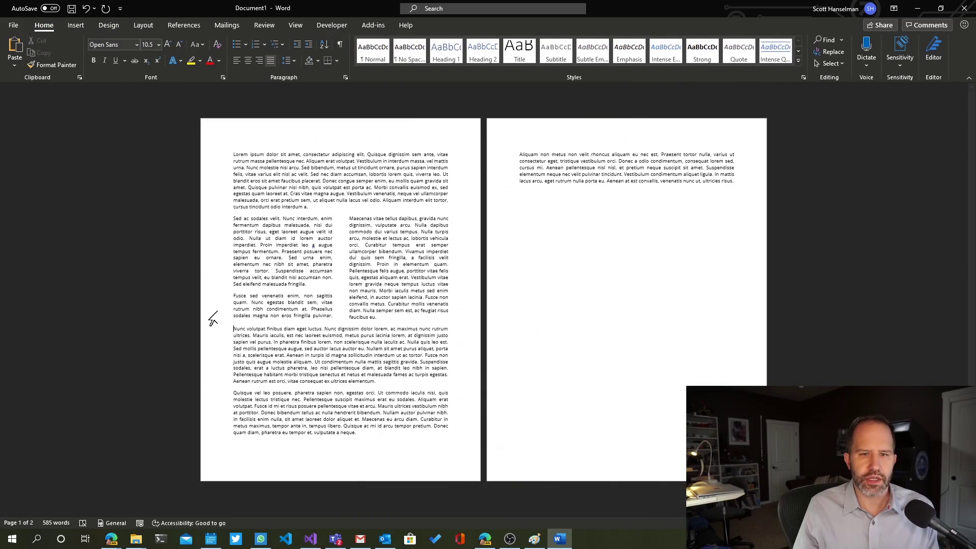
# Check the two-column layout by selecting lines across both columns and the Nunc volutpat paragraph.
pyautogui.moveTo(201, 228); pyautogui.dragTo(401, 323)
pyautogui.click(159, 257)
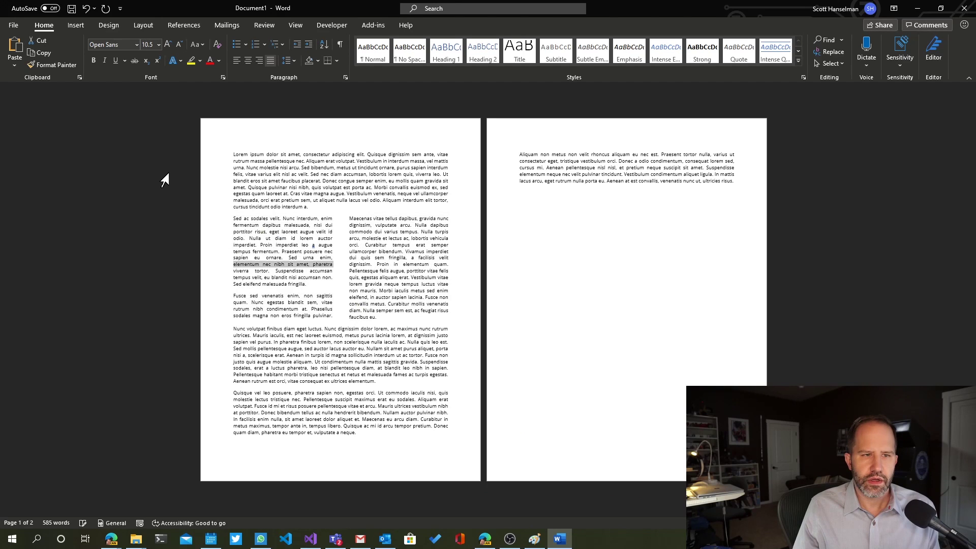
pyautogui.click(159, 160)
pyautogui.click(171, 215)
pyautogui.click(165, 238)
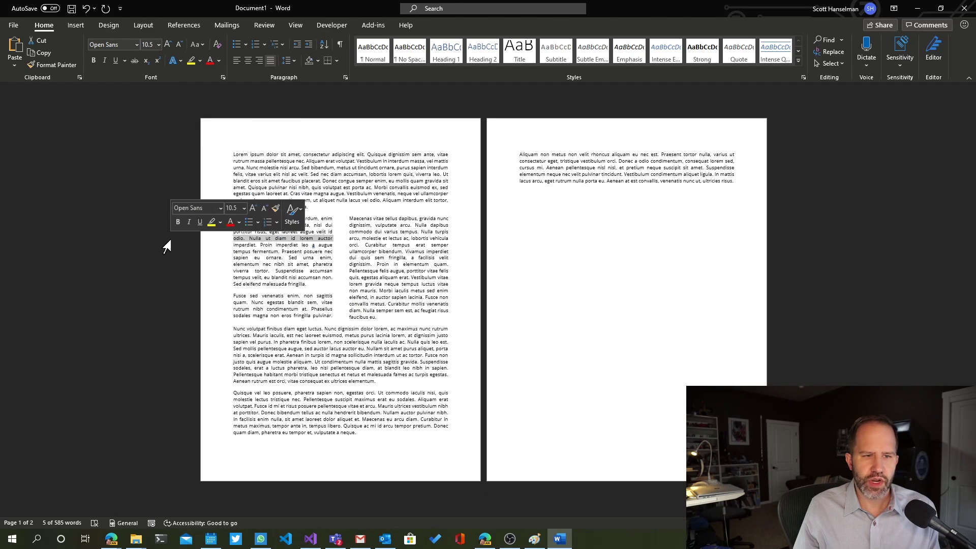
pyautogui.click(173, 284)
pyautogui.click(185, 349)
pyautogui.click(274, 355)
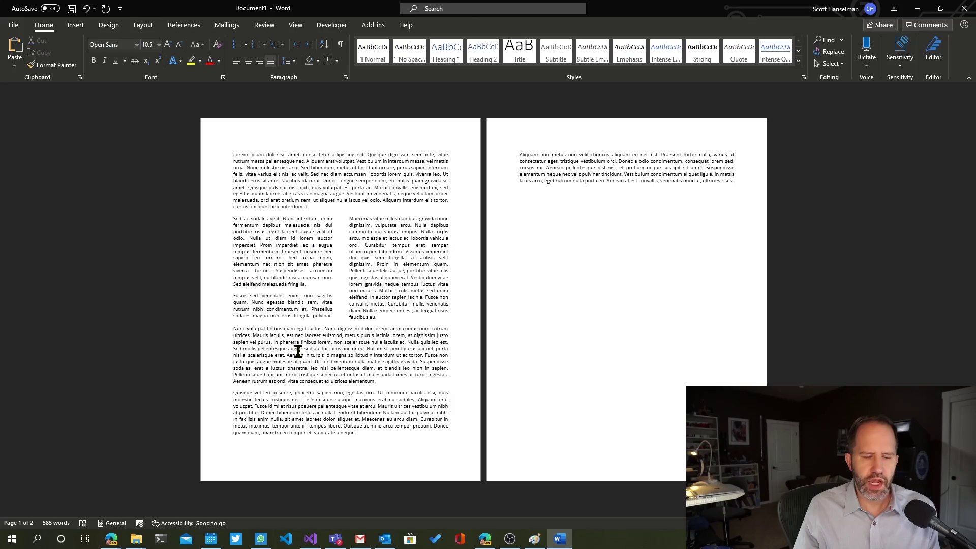
pyautogui.scroll(5, 129, 170)
pyautogui.scroll(2, 115, 174)
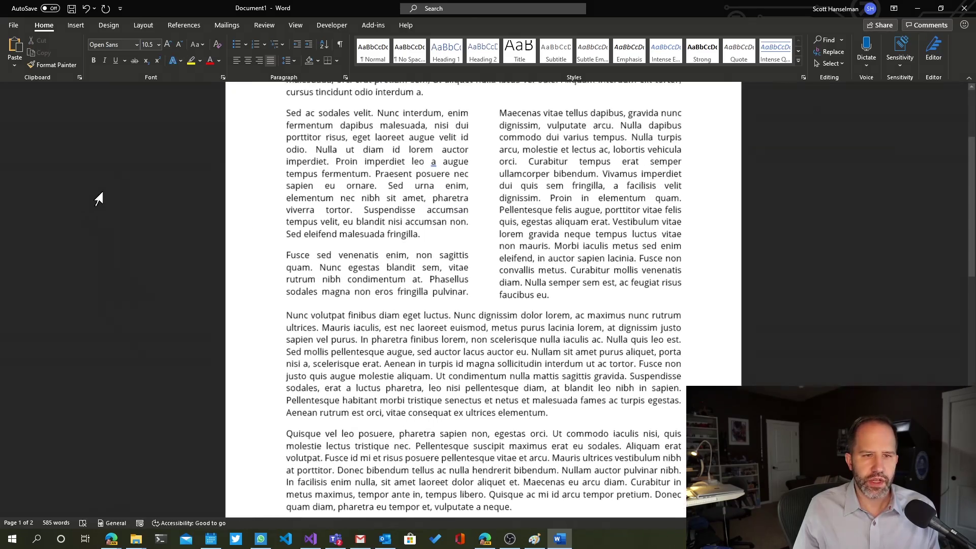
pyautogui.scroll(3, 109, 220)
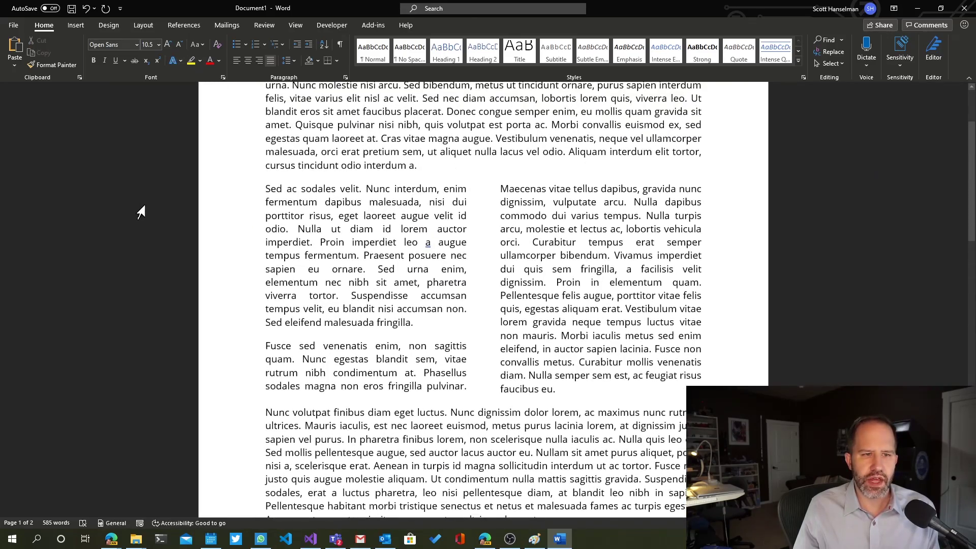
# Try setting the two-column text to a single column, then undo it.
pyautogui.moveTo(152, 190); pyautogui.dragTo(559, 390)
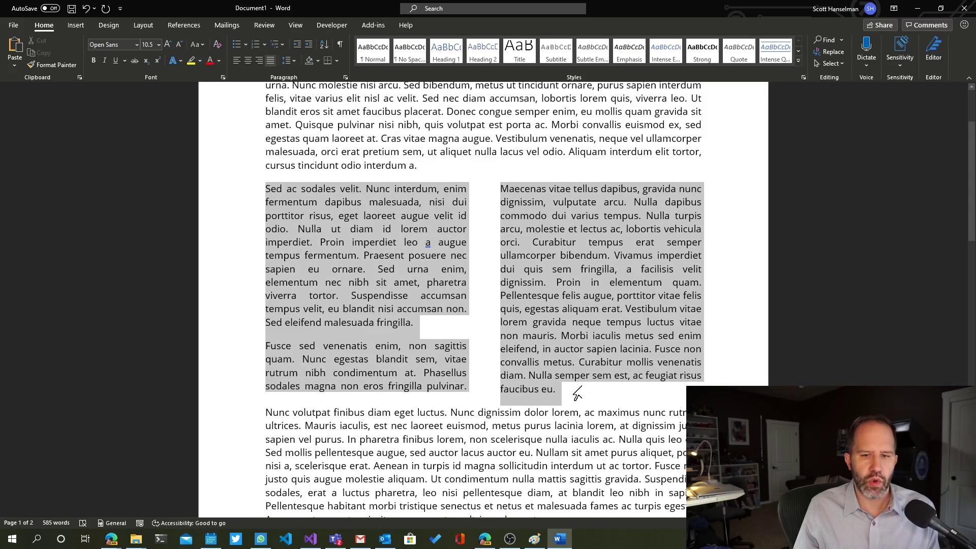
pyautogui.click(136, 29)
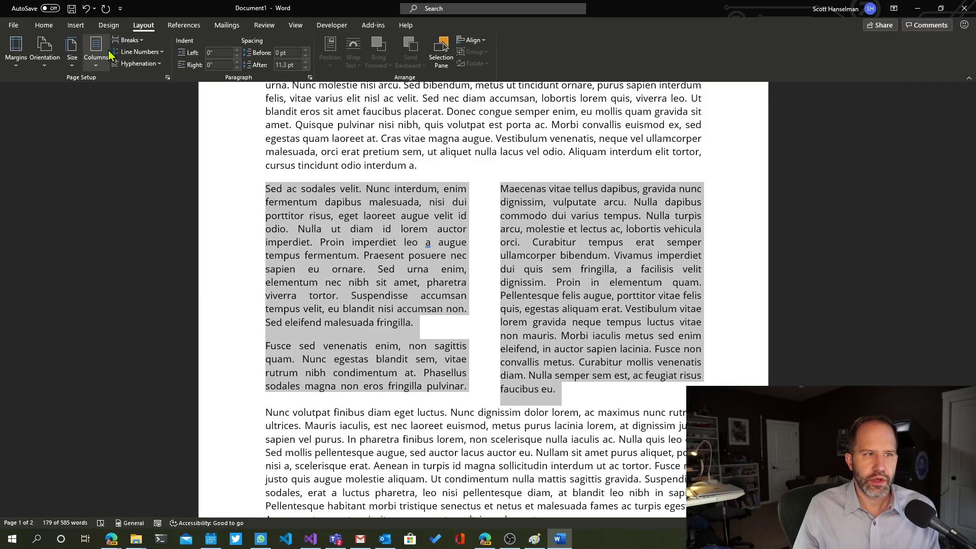
pyautogui.click(96, 50)
pyautogui.click(125, 101)
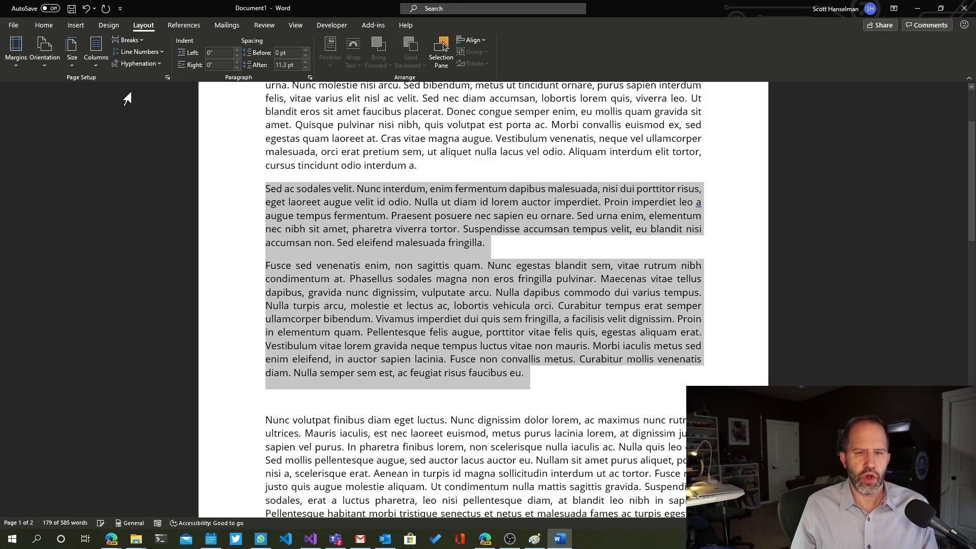
pyautogui.hotkey('ctrl', 'z')
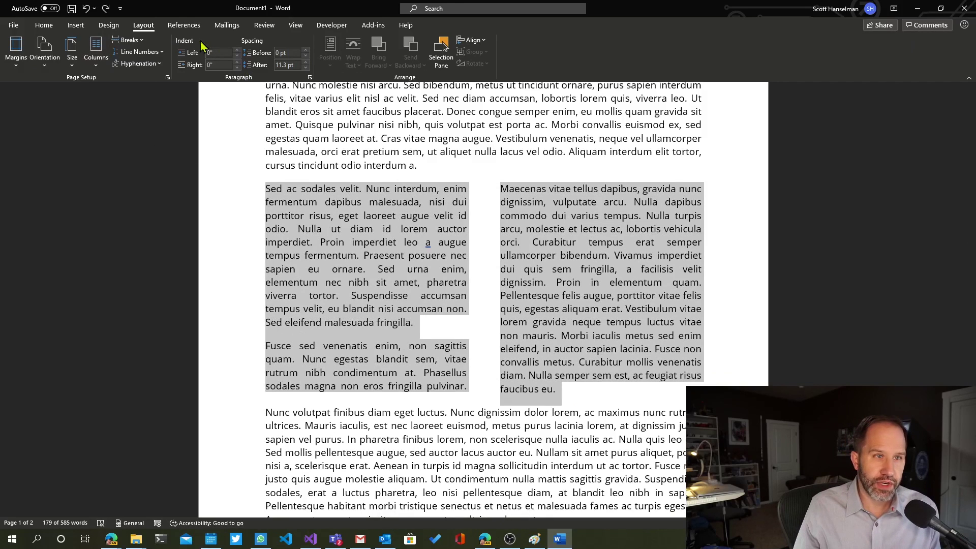
# Turn Show/Hide ¶ formatting marks back on.
pyautogui.click(44, 25)
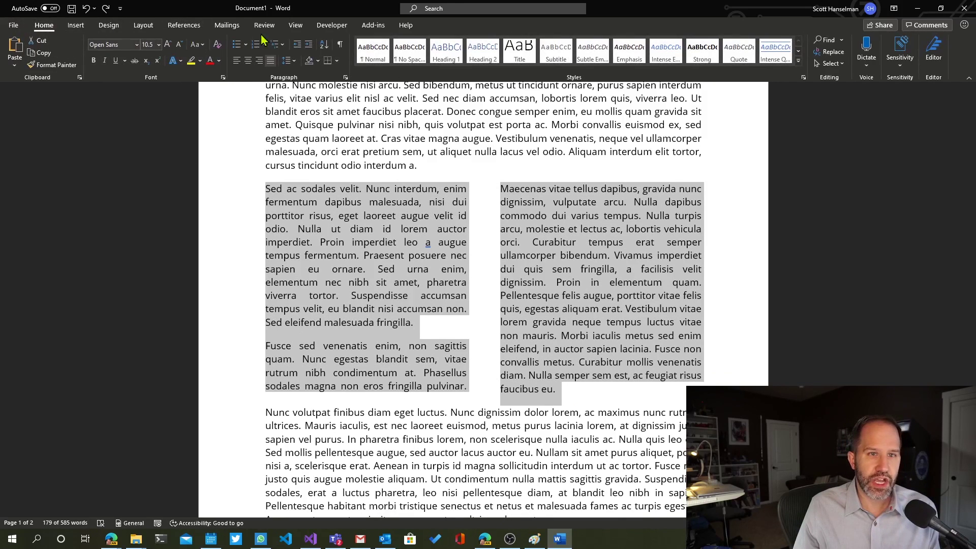
pyautogui.click(340, 50)
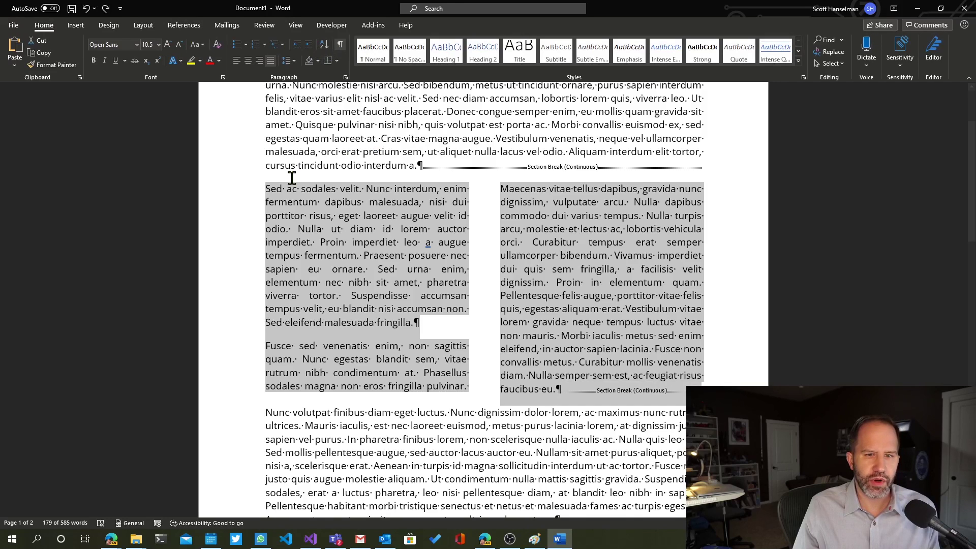
pyautogui.click(257, 242)
pyautogui.click(457, 164)
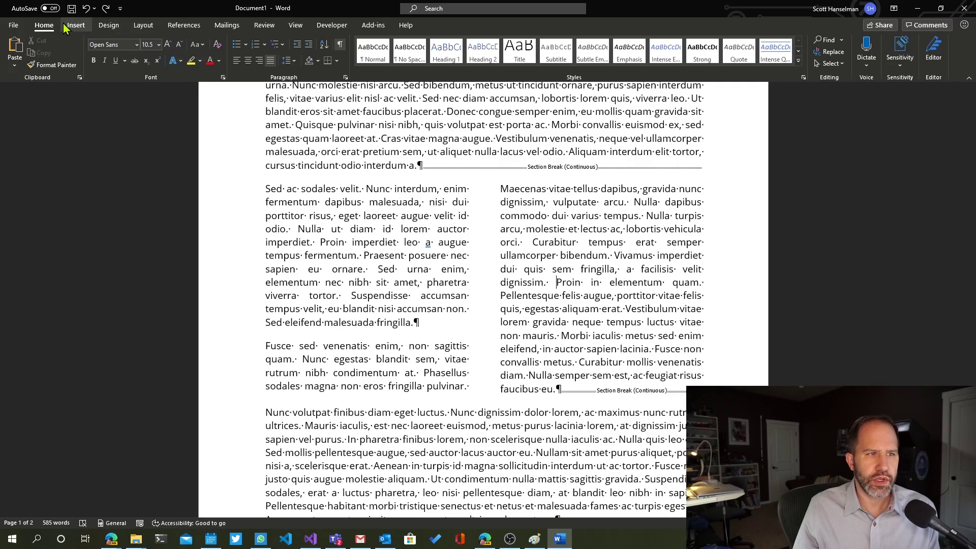
# Insert a column break before 'Proin' and type some test text.
pyautogui.click(143, 25)
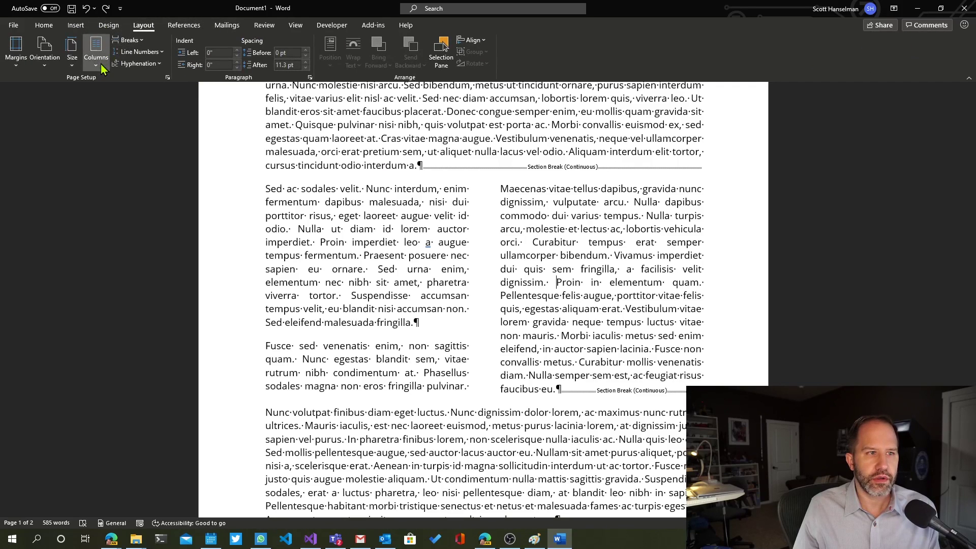
pyautogui.click(96, 51)
pyautogui.click(130, 40)
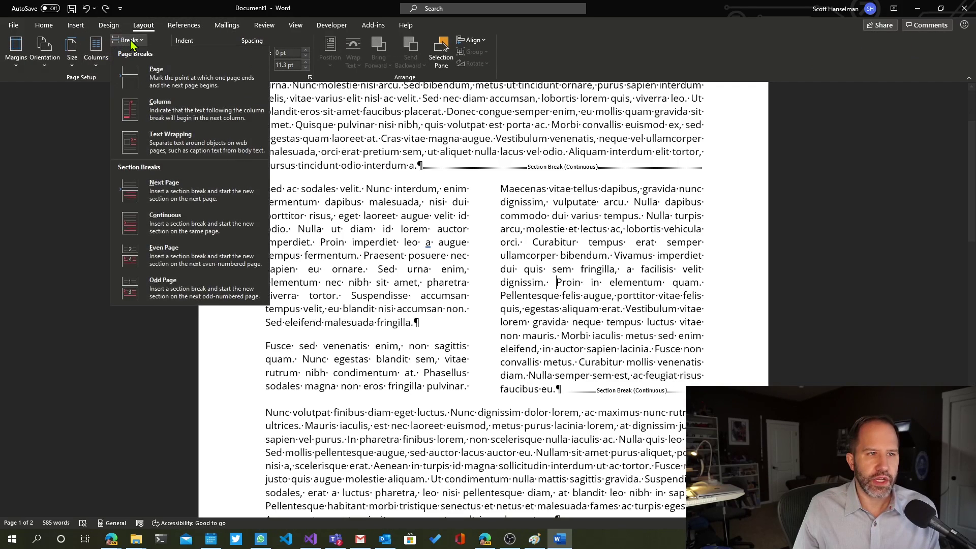
pyautogui.click(160, 107)
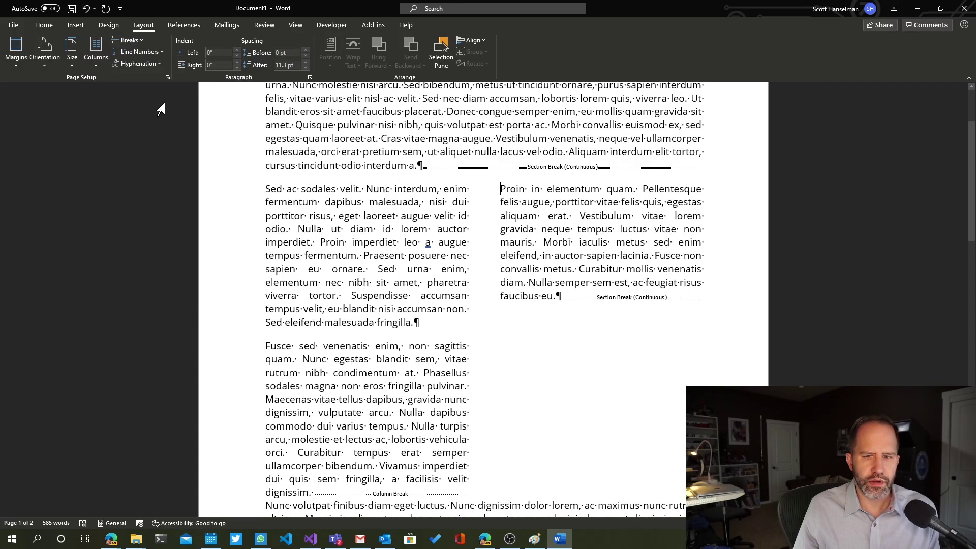
pyautogui.scroll(-2, 235, 218)
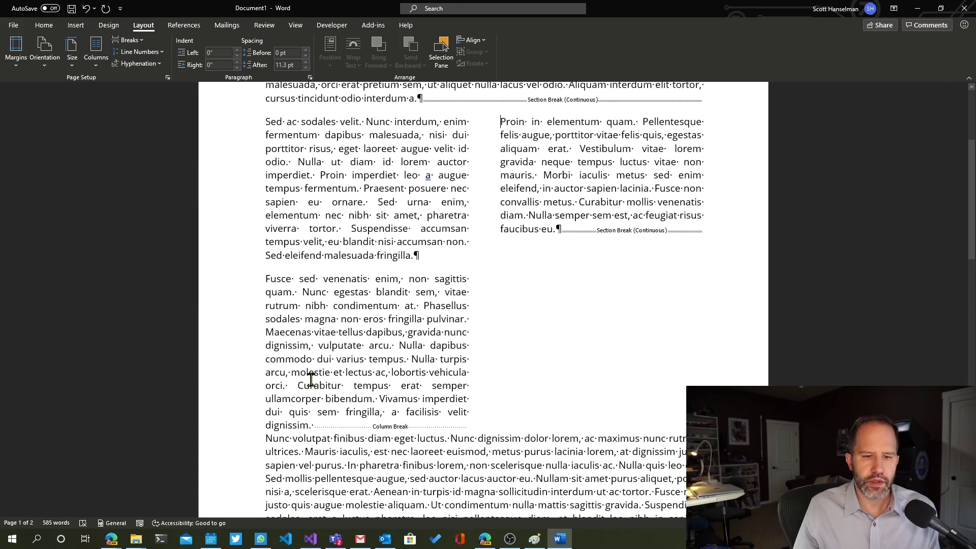
pyautogui.write('asdasdasdadad')
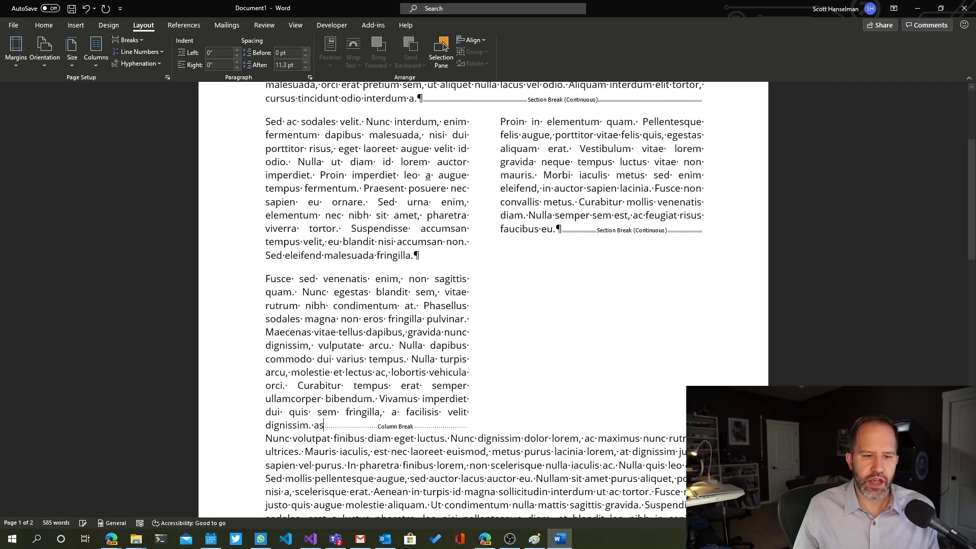
pyautogui.write('asdadasdasdasd')
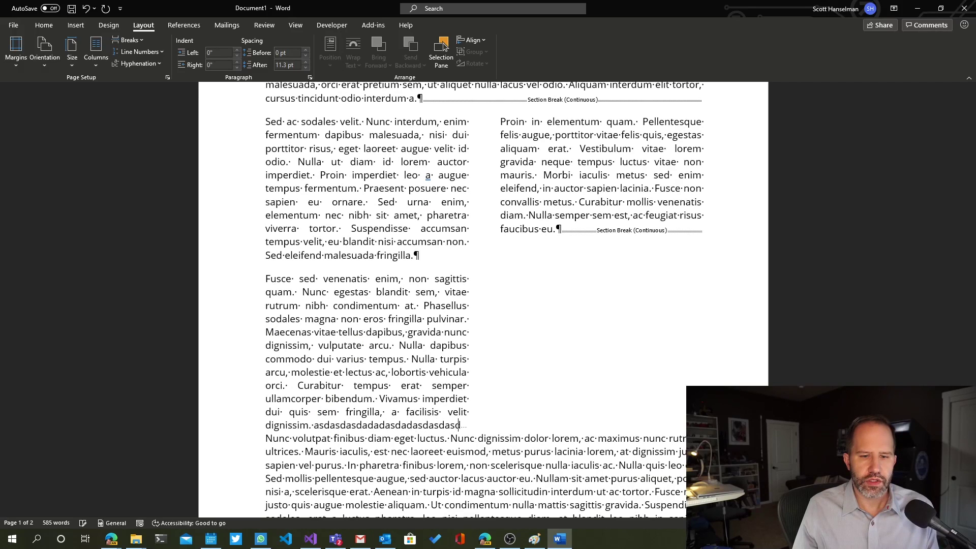
pyautogui.write('adadadada')
pyautogui.write('dadadadasdasdasdasdasdad')
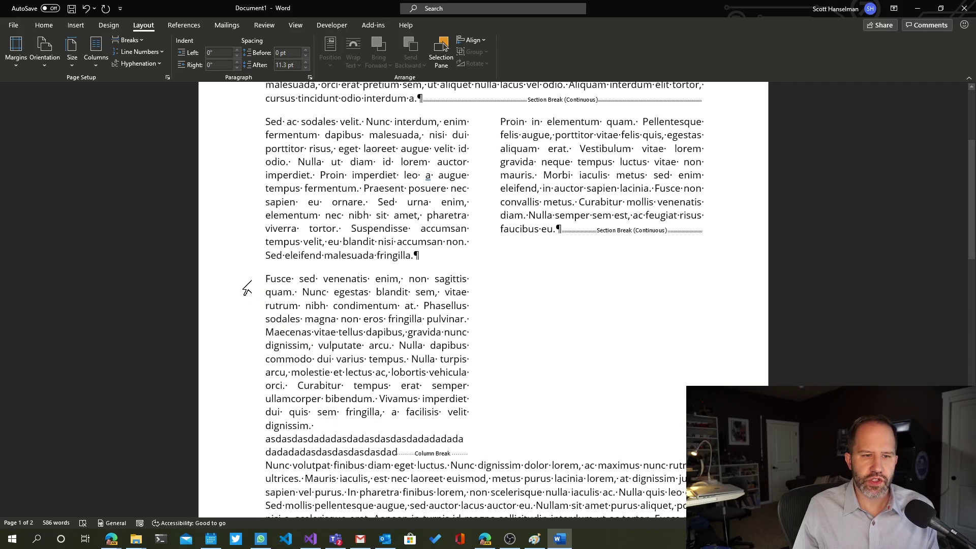
# Undo the test text, the column break and the earlier layout edits.
pyautogui.moveTo(247, 287); pyautogui.dragTo(386, 447)
pyautogui.click(386, 447)
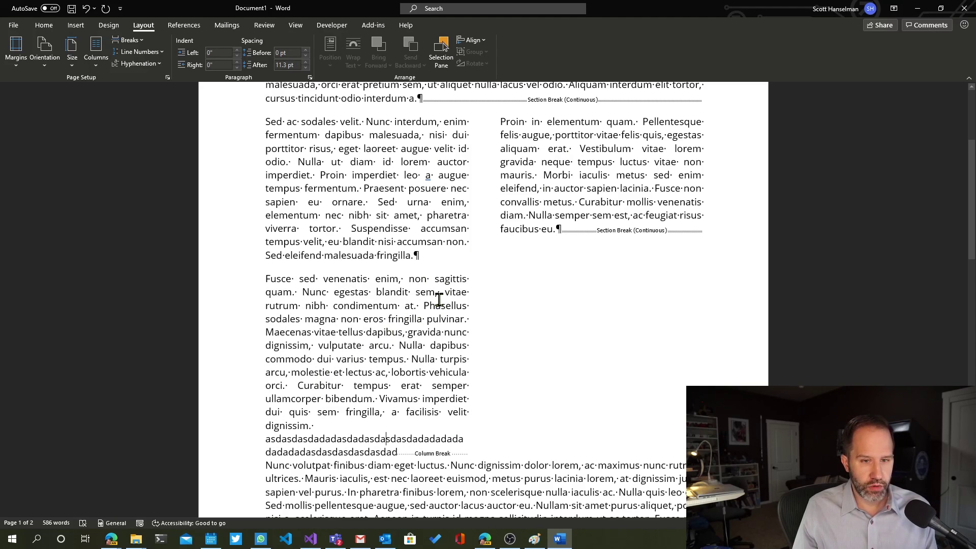
pyautogui.hotkey('ctrl', 'z')
pyautogui.hotkey('ctrl', 'z')
pyautogui.hotkey('ctrl', 'z')
pyautogui.hotkey('ctrl', 'z')
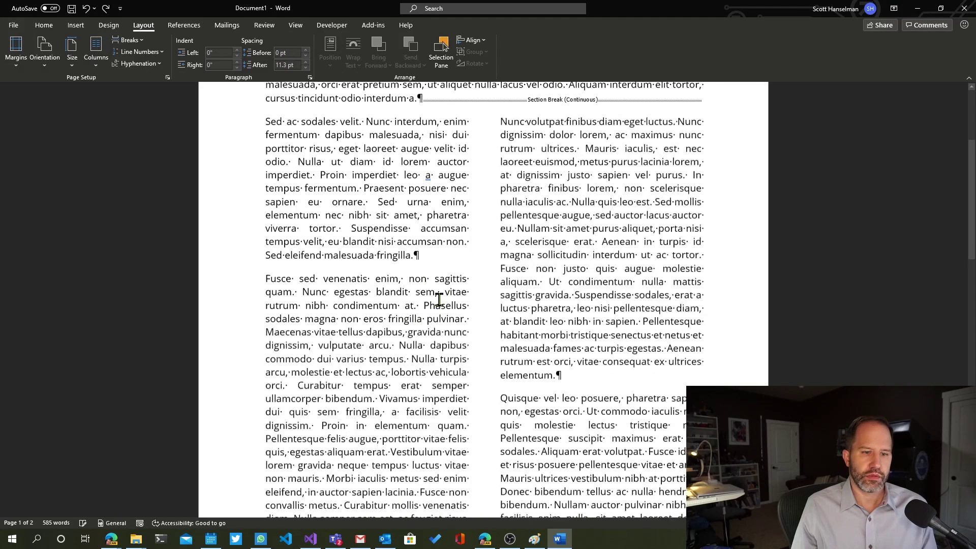
pyautogui.hotkey('ctrl', 'z')
pyautogui.hotkey('ctrl', 'z')
pyautogui.hotkey('ctrl', 'z')
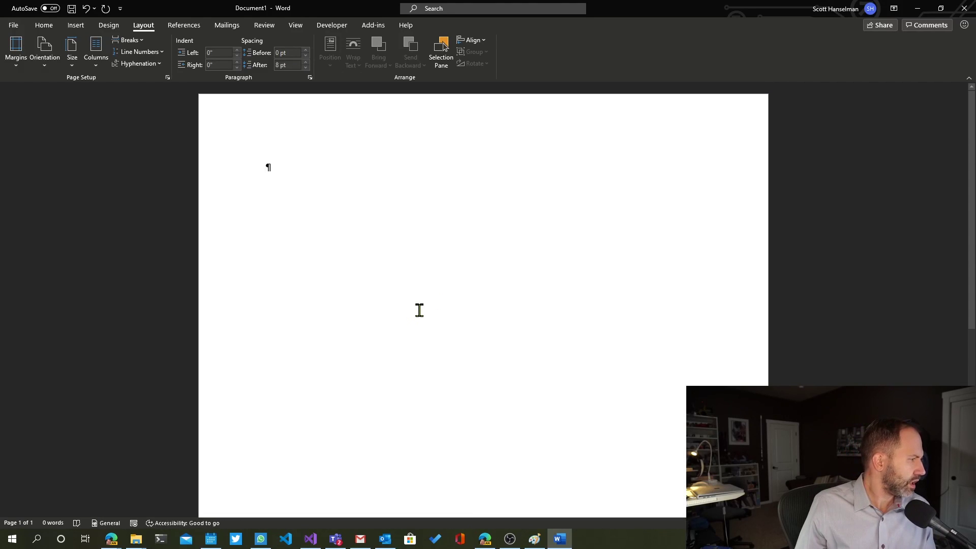
# Type a first attempt at the capitalised name, try tab-indenting it, then clear the page.
pyautogui.scroll(1, 420, 310)
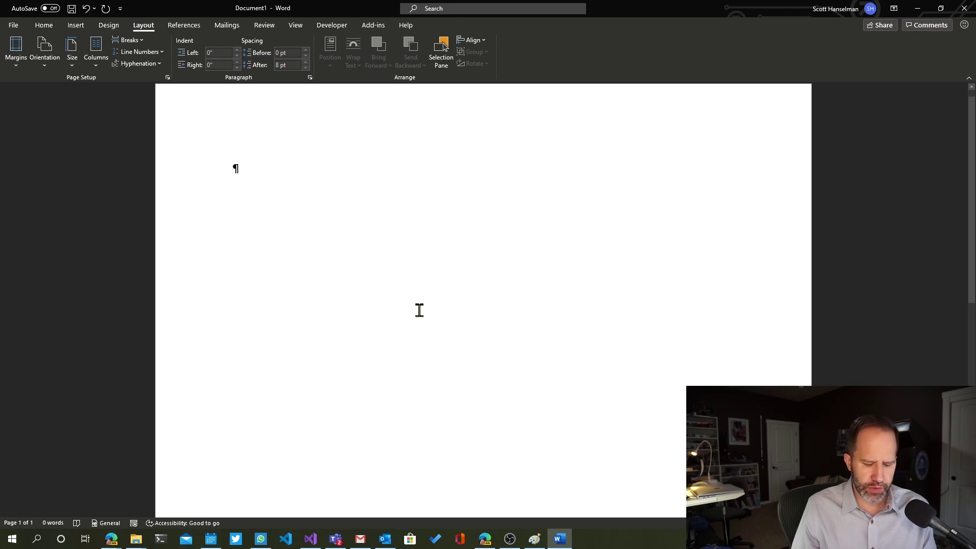
pyautogui.write('SCOTT HANSELMAN')
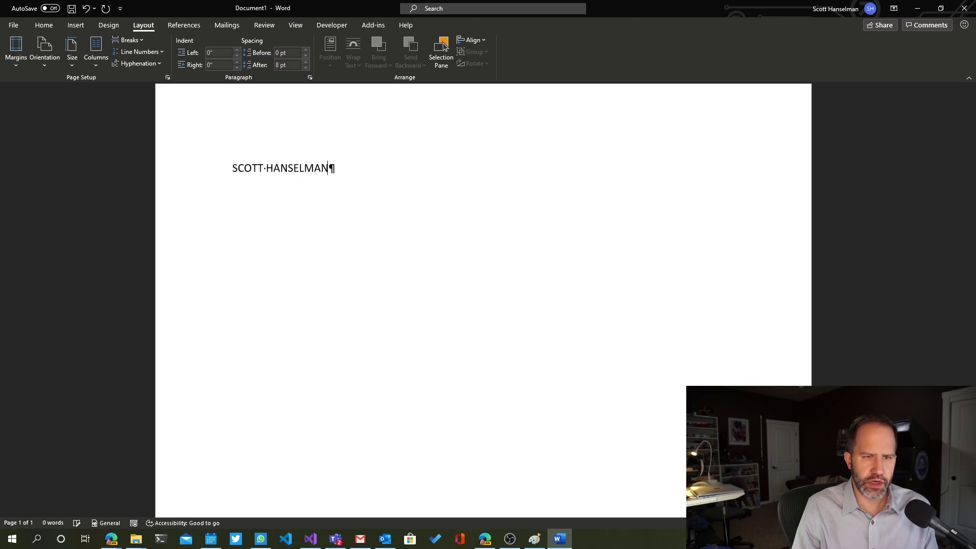
pyautogui.press('Tab')
pyautogui.press('Tab')
pyautogui.press('Tab')
pyautogui.press('Tab')
pyautogui.press('Tab')
pyautogui.press('Tab')
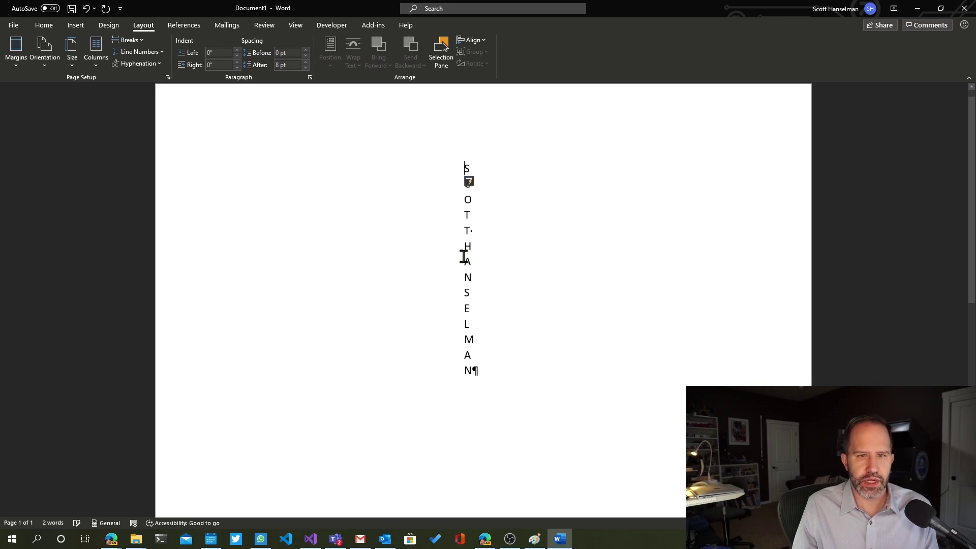
pyautogui.press('BackSpace')
pyautogui.hotkey('ctrl', 'a')
pyautogui.press('Delete')
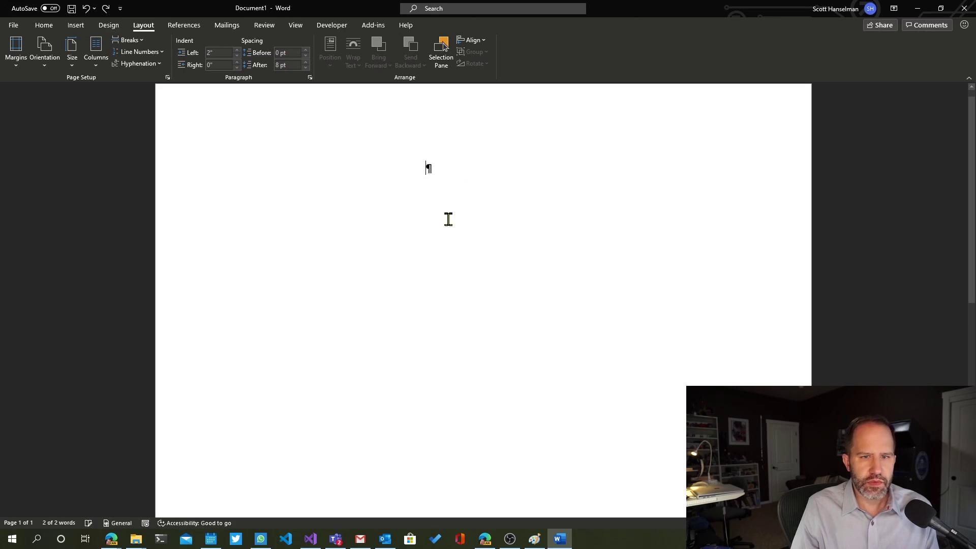
pyautogui.press('BackSpace')
pyautogui.press('Tab')
pyautogui.press('Tab')
pyautogui.hotkey('ctrl', 'a')
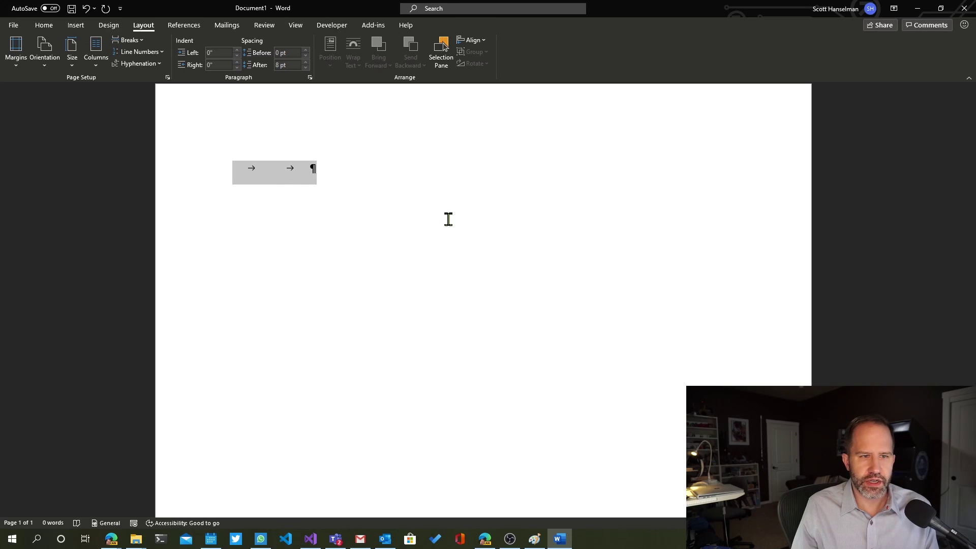
# Retype the full two-word name in capitals and indent it with tabs from the line start.
pyautogui.write('SCOTT HANSELM')
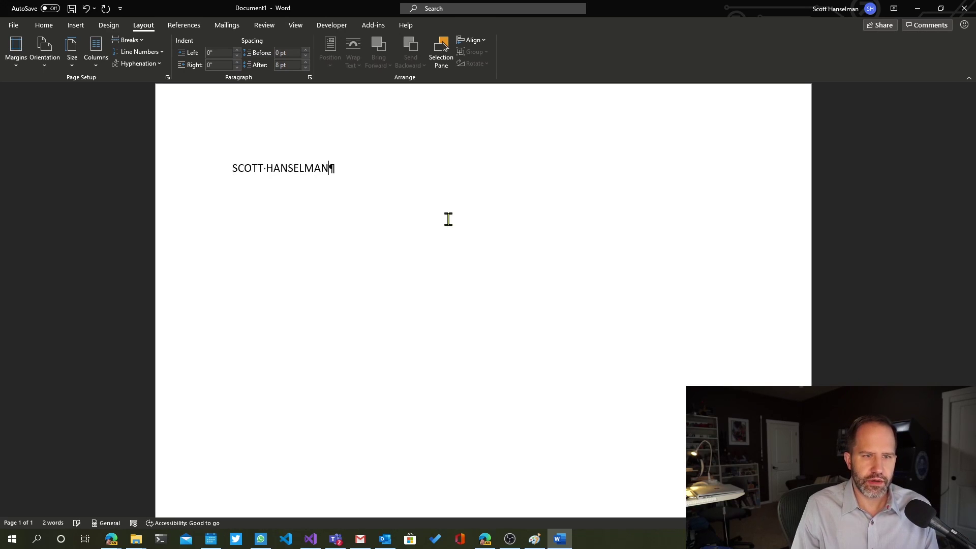
pyautogui.write('AN')
pyautogui.press('Home')
pyautogui.press('Tab')
pyautogui.press('Tab')
pyautogui.press('Tab')
pyautogui.press('Tab')
pyautogui.press('Tab')
pyautogui.press('Tab')
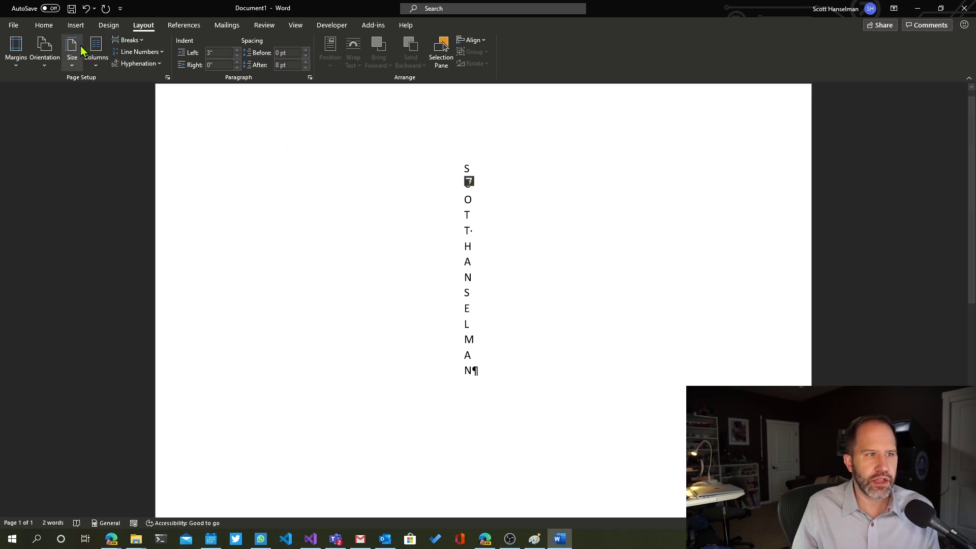
pyautogui.click(44, 25)
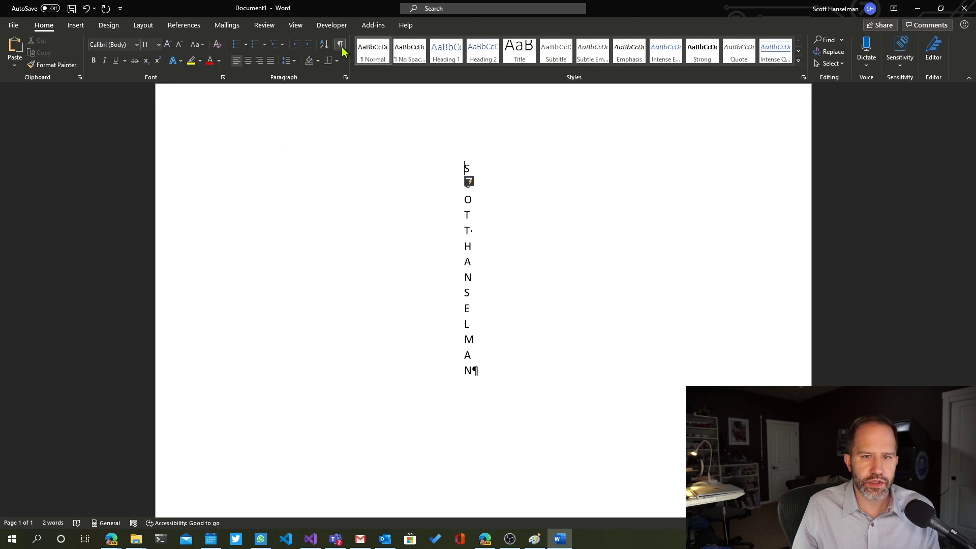
pyautogui.hotkey('ctrl', 'a')
# Set the name to a one-column layout after briefly trying two columns, then deselect it.
pyautogui.click(144, 26)
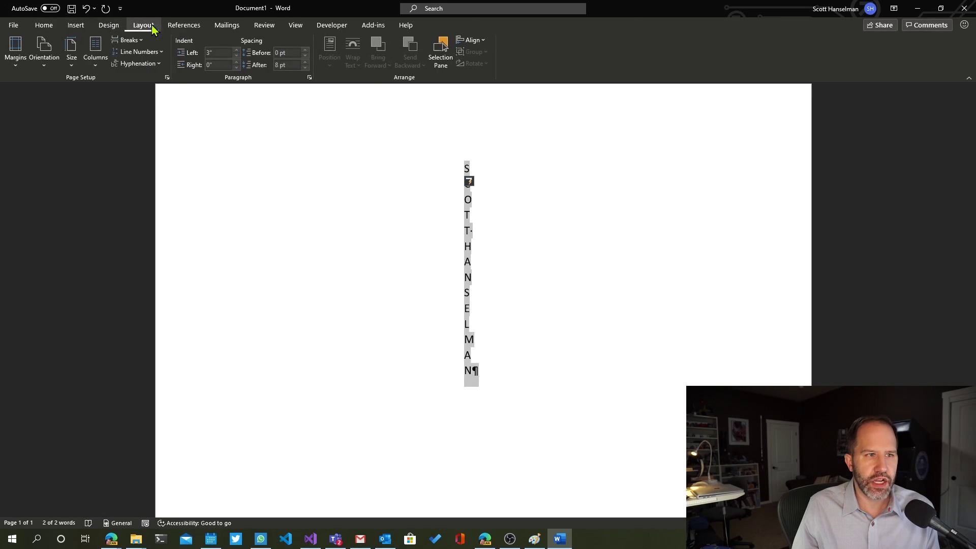
pyautogui.click(96, 48)
pyautogui.click(93, 92)
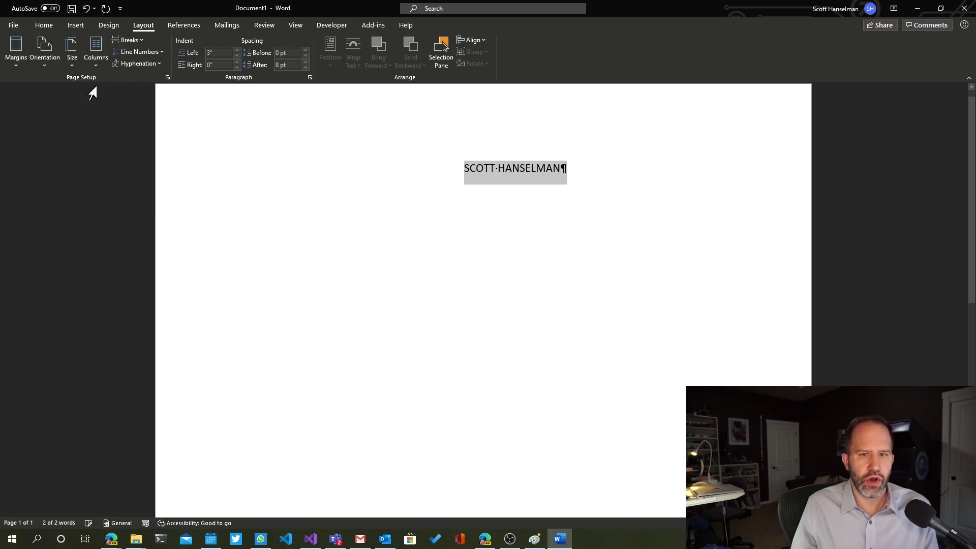
pyautogui.click(96, 48)
pyautogui.click(103, 105)
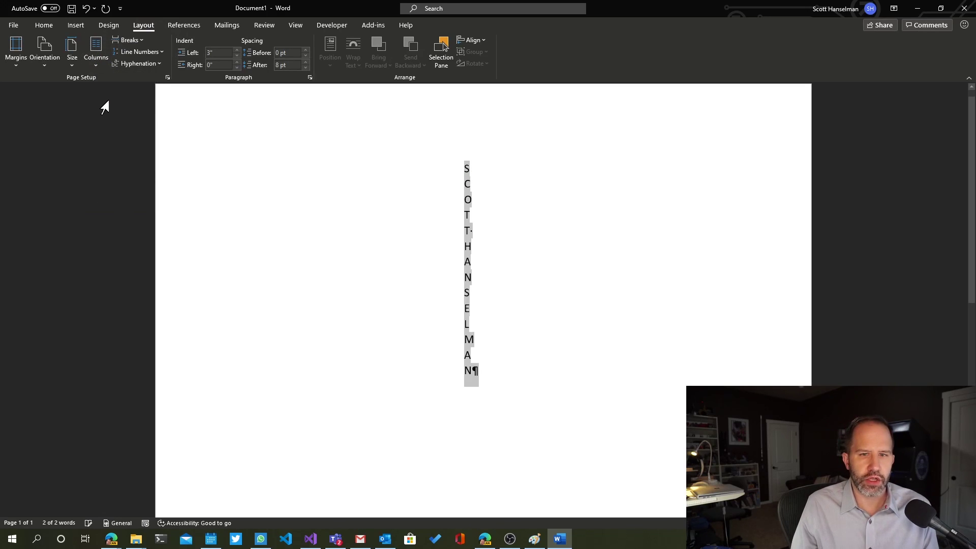
pyautogui.click(97, 60)
pyautogui.click(96, 92)
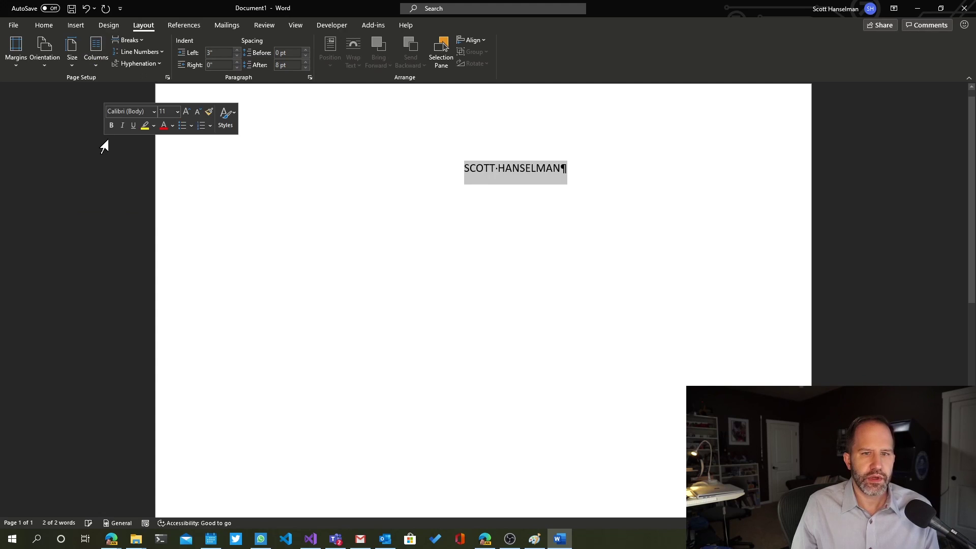
pyautogui.click(379, 172)
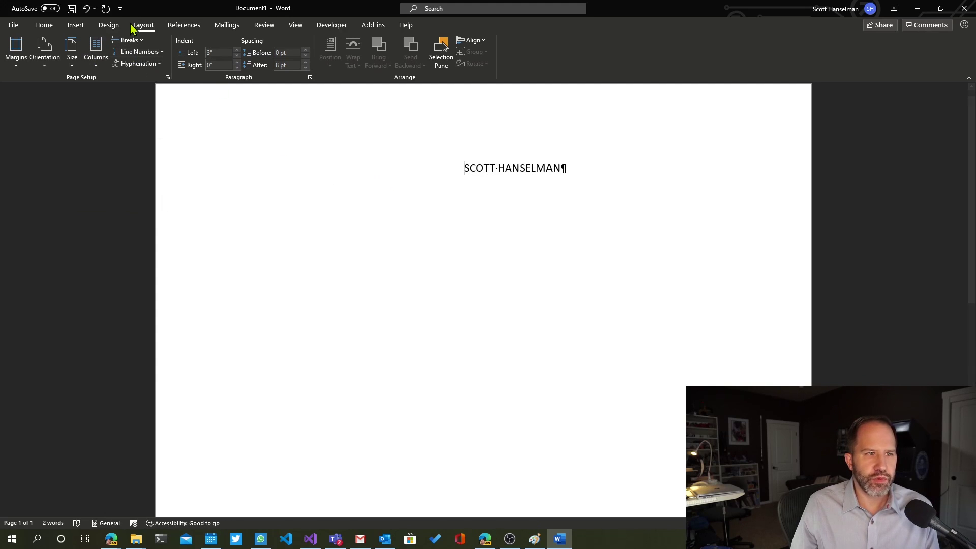
pyautogui.click(45, 25)
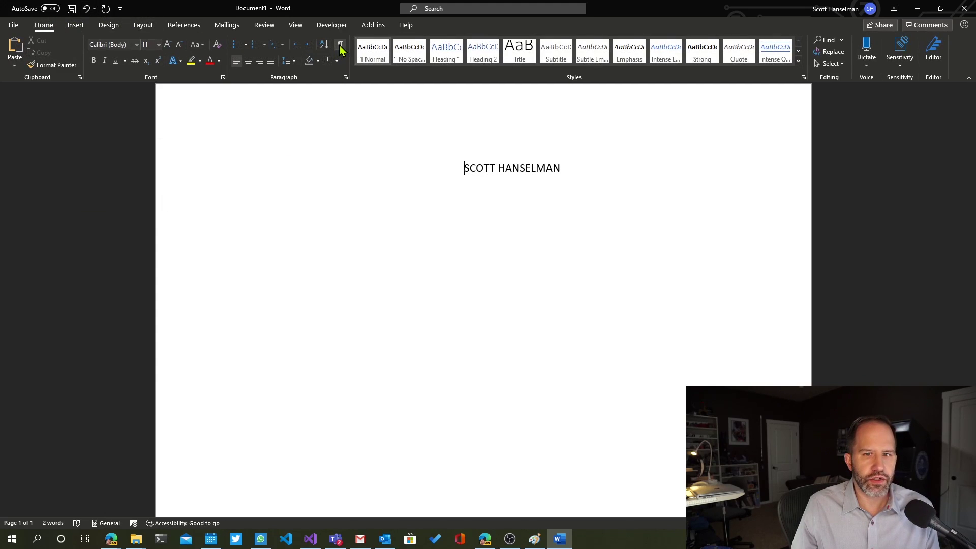
# Delete the name line, leaving the column layout unchanged.
pyautogui.tripleClick(460, 159)
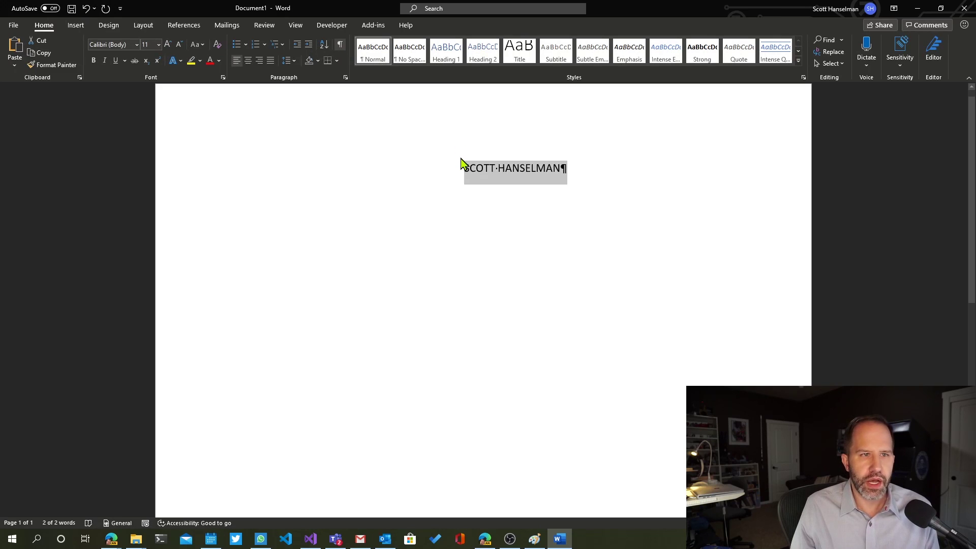
pyautogui.hotkey('ctrl', 'z')
pyautogui.hotkey('ctrl', 'y')
pyautogui.press('Delete')
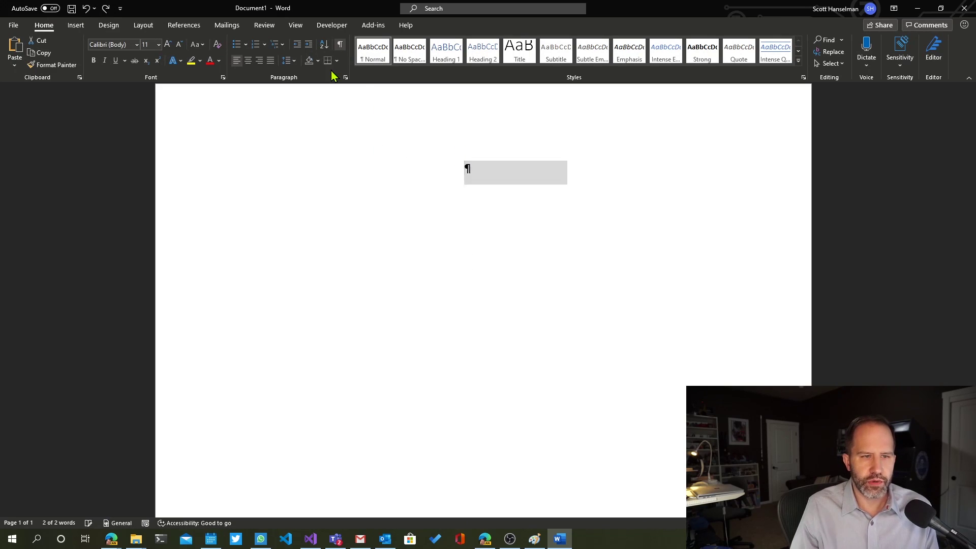
pyautogui.click(143, 26)
pyautogui.click(96, 51)
pyautogui.click(104, 90)
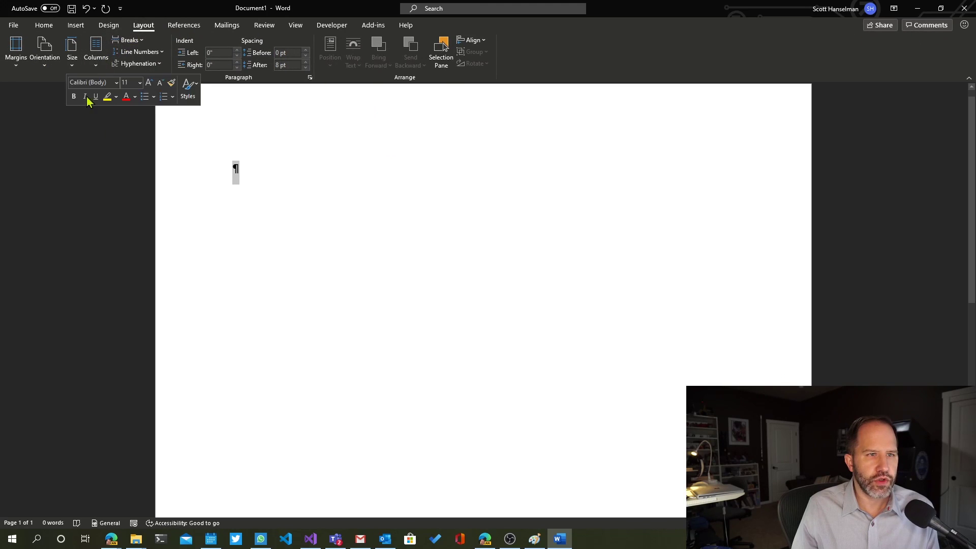
# Show the rulers, retype the name indented with two tabs, and view the AutoCorrect indent options.
pyautogui.click(296, 27)
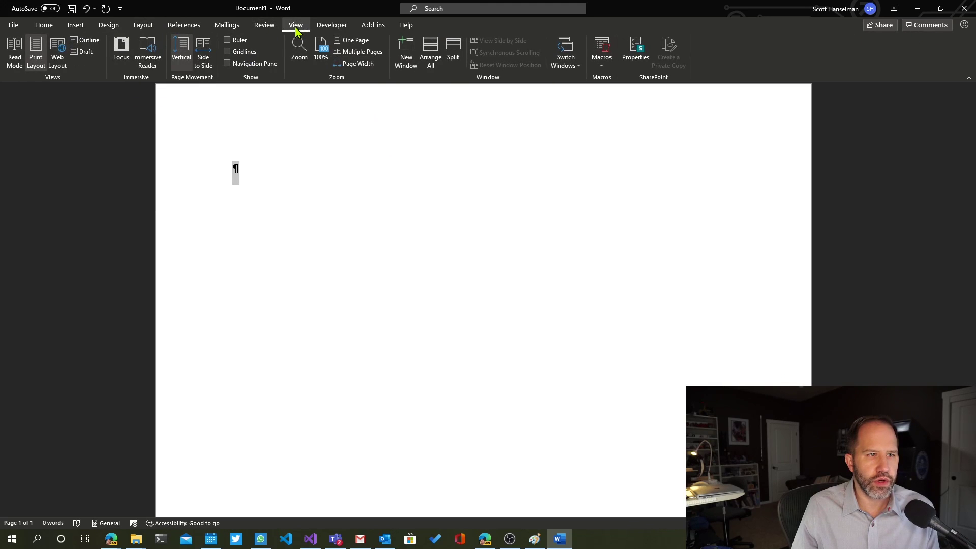
pyautogui.click(235, 43)
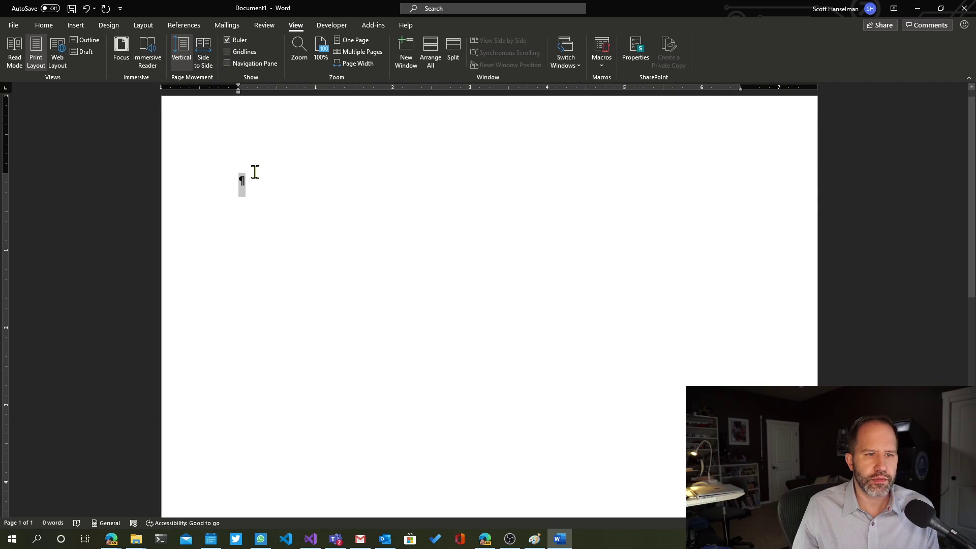
pyautogui.write('SCOTT')
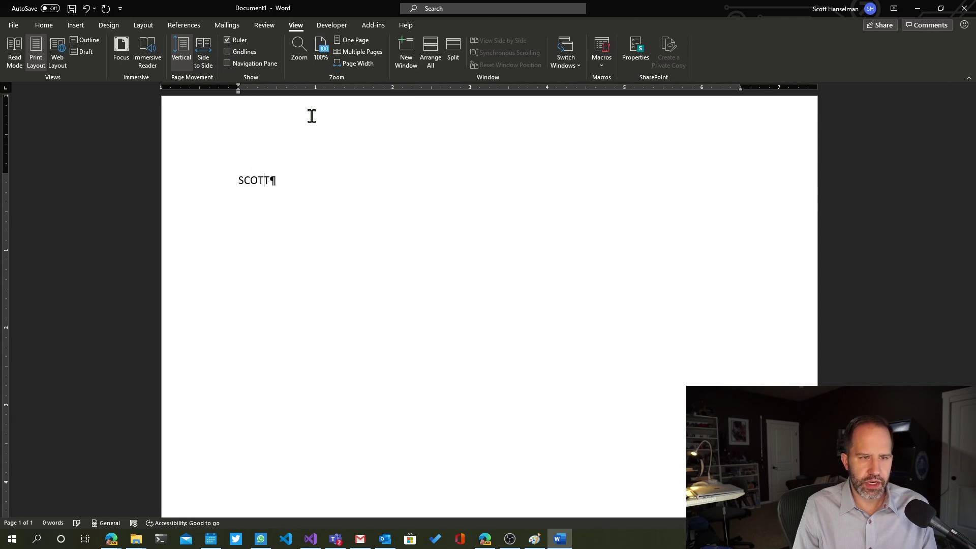
pyautogui.write(' HA')
pyautogui.press('BackSpace')
pyautogui.write('HANSELMAN')
pyautogui.press('Home')
pyautogui.press('Tab')
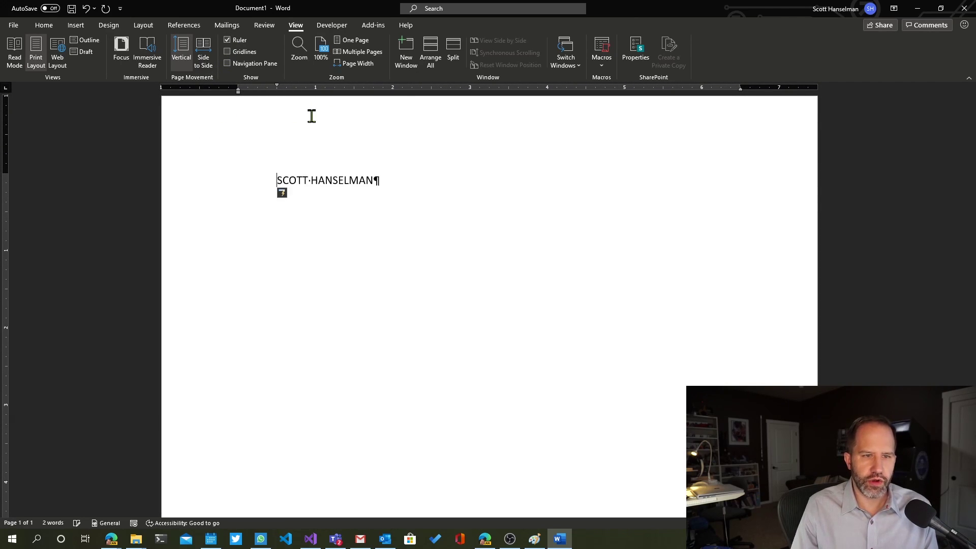
pyautogui.press('Tab')
pyautogui.press('Tab')
pyautogui.press('Tab')
pyautogui.press('Tab')
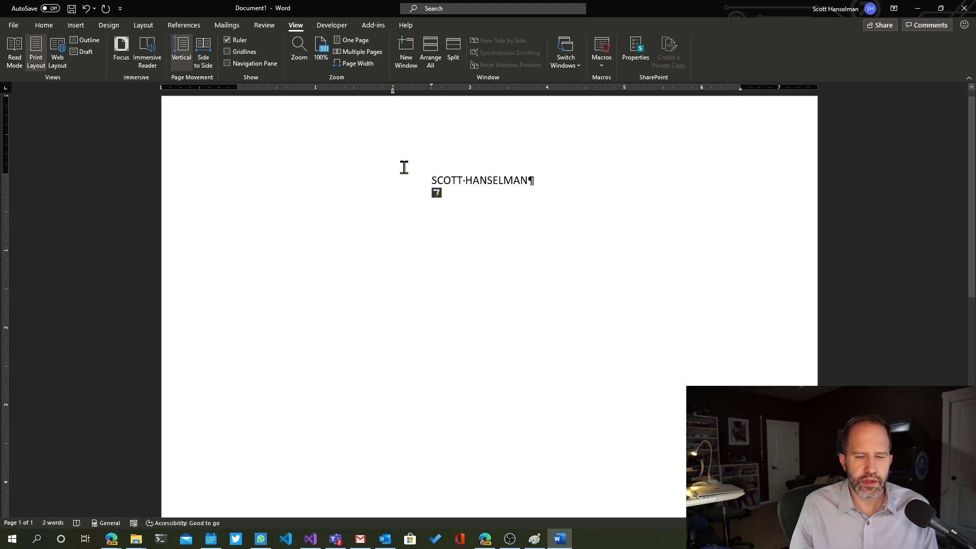
pyautogui.click(442, 198)
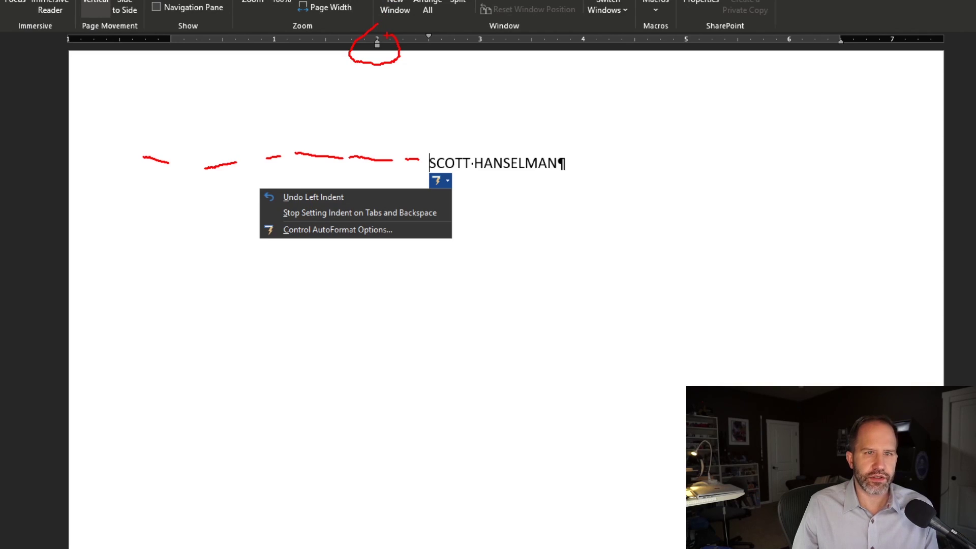
# Dismiss the AutoCorrect options and undo back to the unindented, unfinished name.
pyautogui.press('Escape')
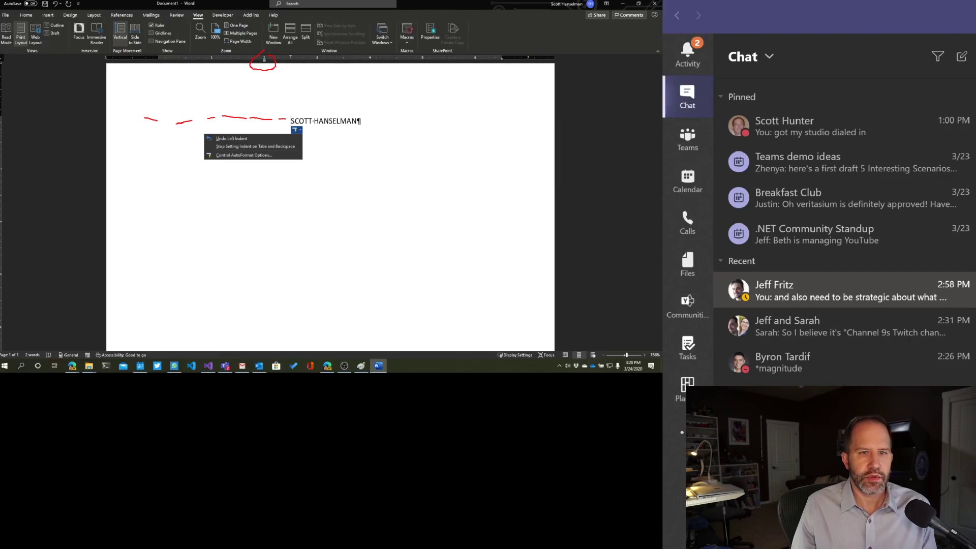
pyautogui.click(441, 198)
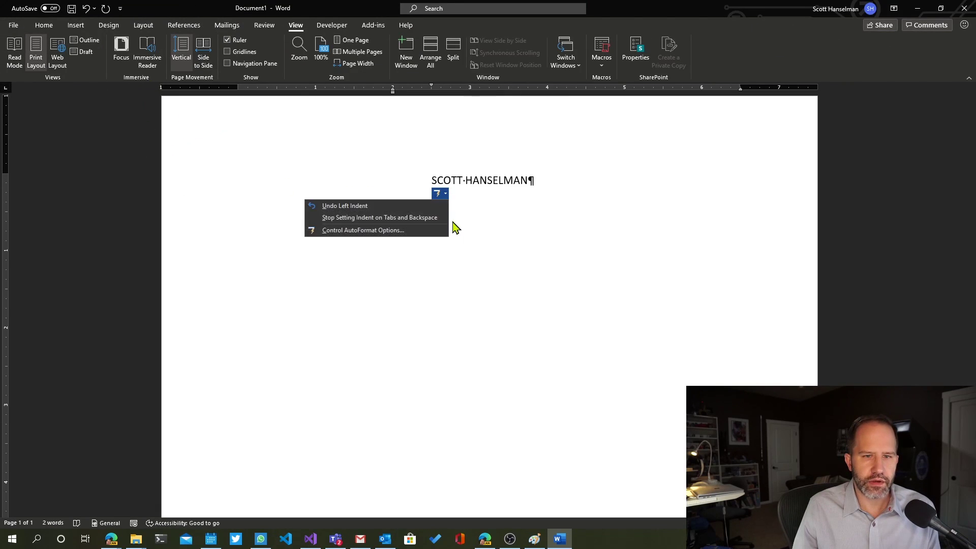
pyautogui.press('Escape')
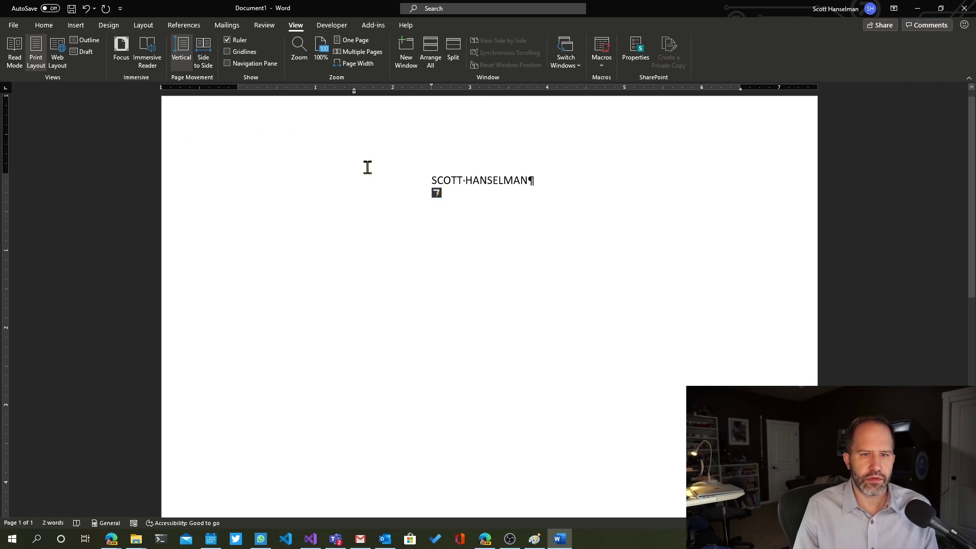
pyautogui.hotkey('ctrl', 'a')
pyautogui.hotkey('ctrl', 'z')
pyautogui.hotkey('ctrl', 'z')
pyautogui.hotkey('ctrl', 'z')
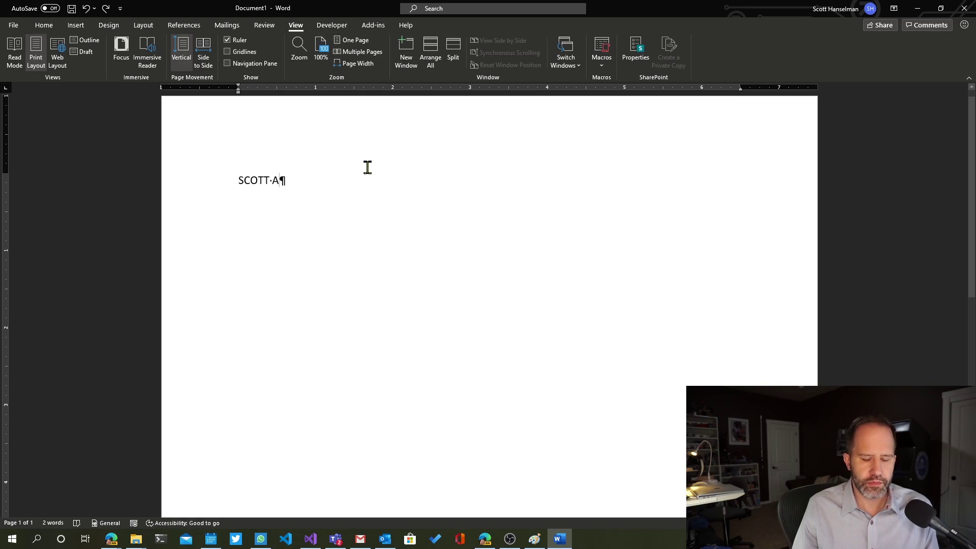
# Correct the surname's spelling and indent the name line with two tabs.
pyautogui.press('BackSpace')
pyautogui.write('HANSLEMAN')
pyautogui.press('BackSpace')
pyautogui.press('BackSpace')
pyautogui.press('BackSpace')
pyautogui.press('BackSpace')
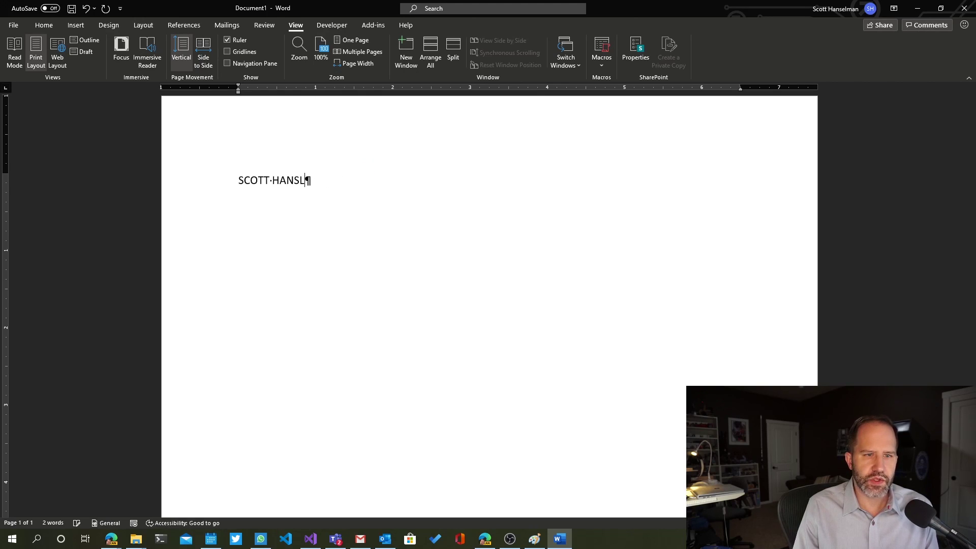
pyautogui.press('BackSpace')
pyautogui.write('elmANLMAN')
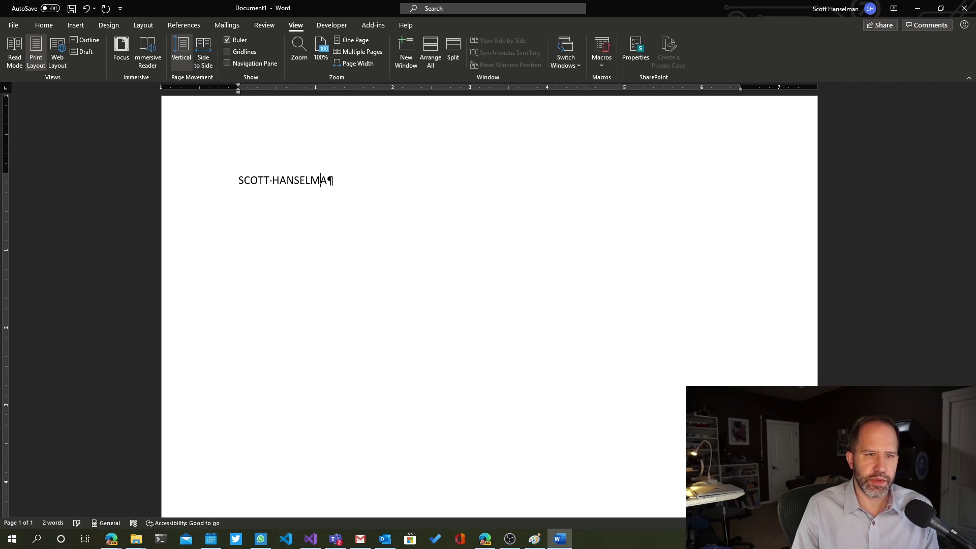
pyautogui.press('Home')
pyautogui.press('Tab')
pyautogui.press('Tab')
pyautogui.press('Tab')
pyautogui.press('Tab')
pyautogui.press('Tab')
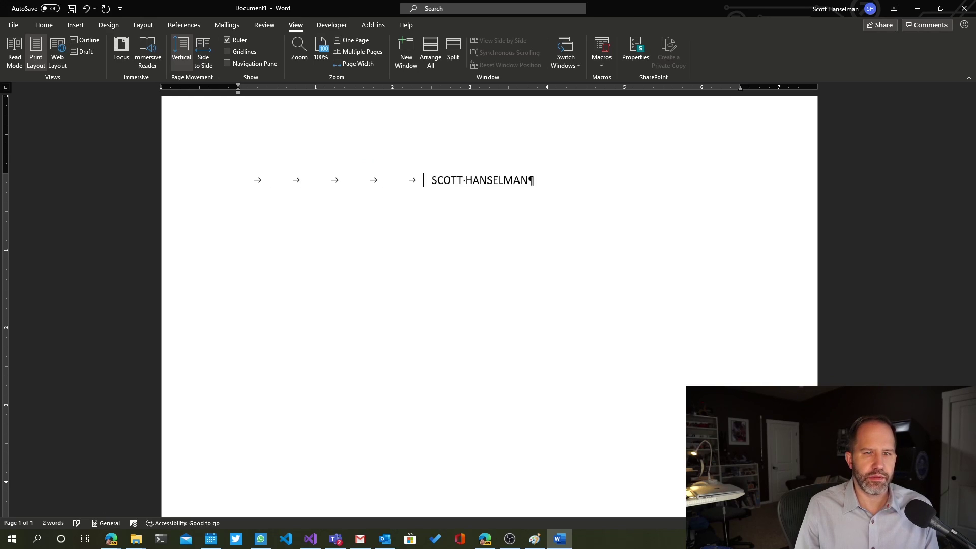
pyautogui.press('Tab')
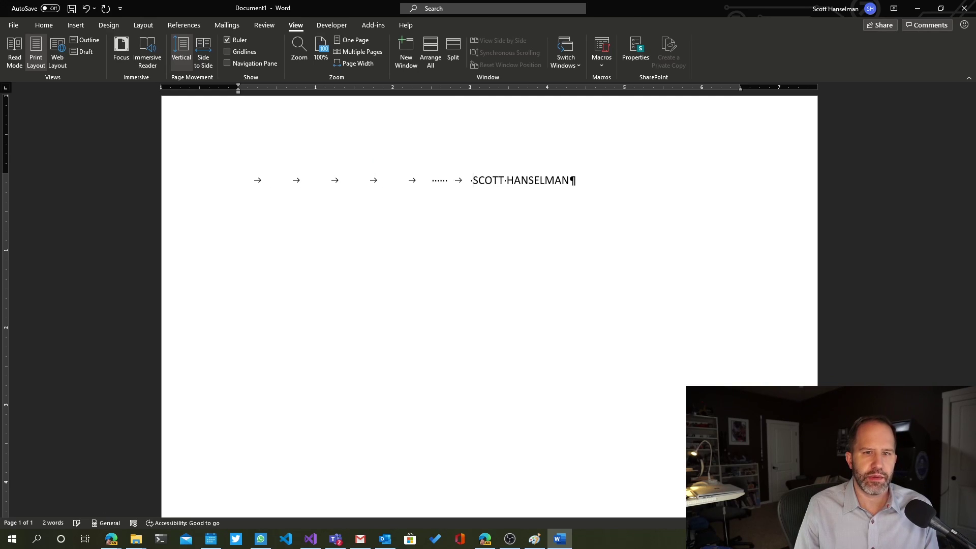
# Remove the leading tabs, test a first-line indent drag, then delete the name paragraph.
pyautogui.hotkey('shift', 'Home')
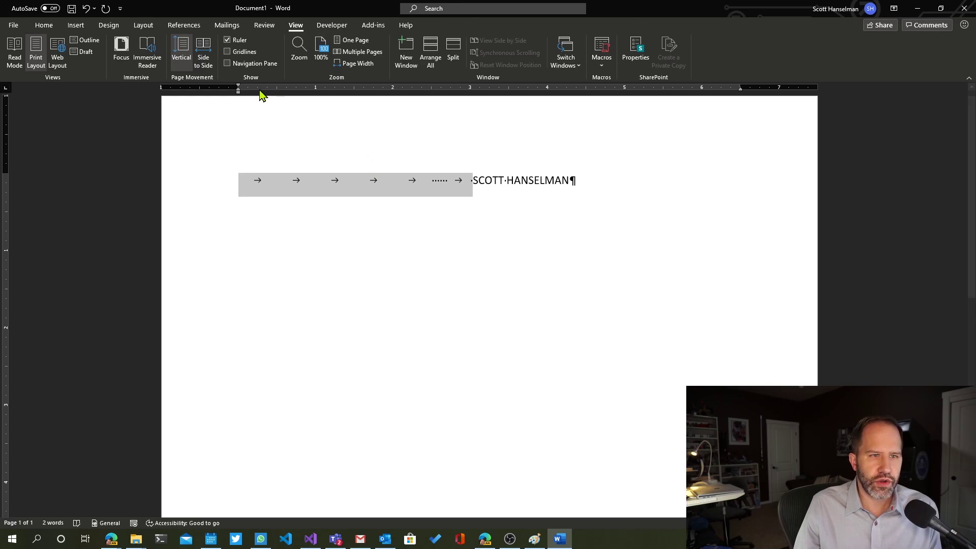
pyautogui.press('BackSpace')
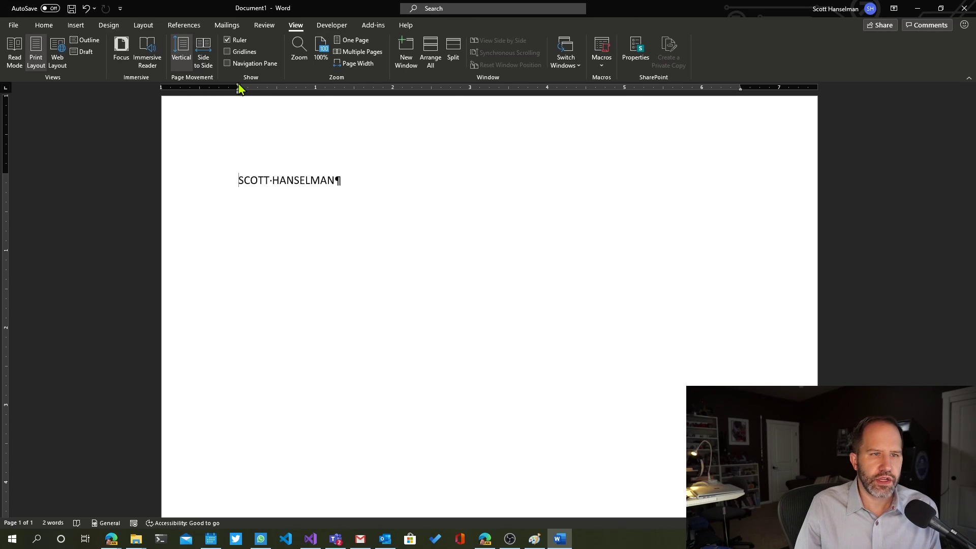
pyautogui.moveTo(240, 89); pyautogui.dragTo(376, 92)
pyautogui.hotkey('ctrl', 'z')
pyautogui.hotkey('ctrl', 'a')
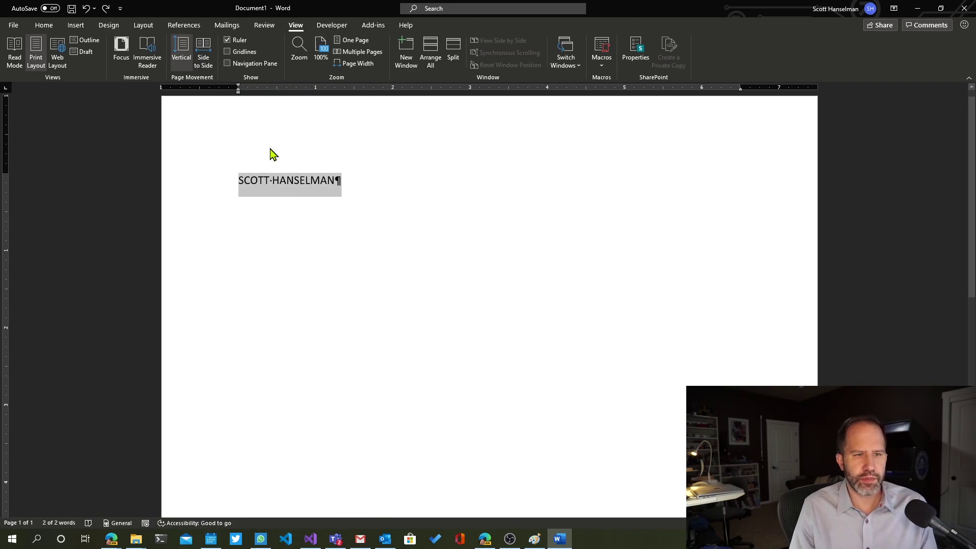
pyautogui.press('Delete')
pyautogui.click(76, 25)
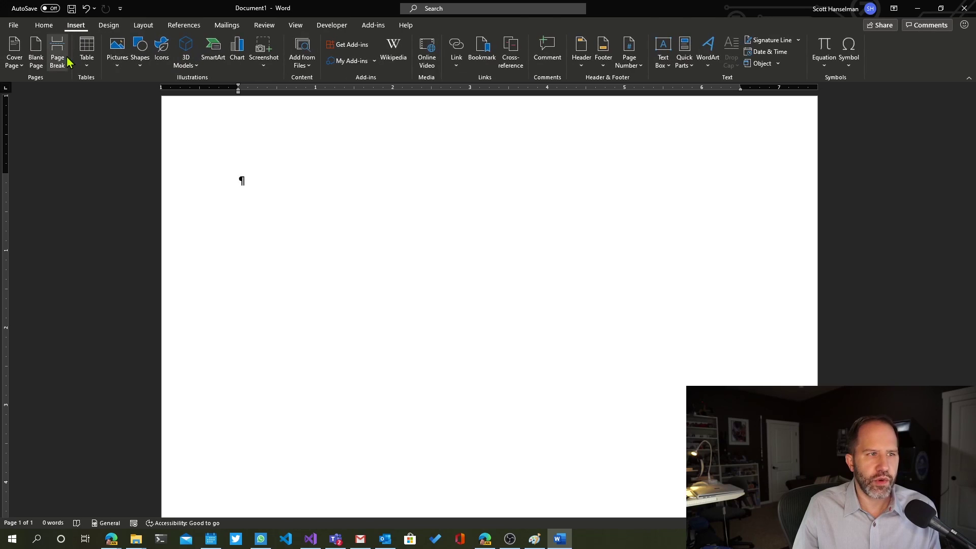
# Insert a 4-column, 5-row table and type first names into its cells, tabbing between them.
pyautogui.click(86, 56)
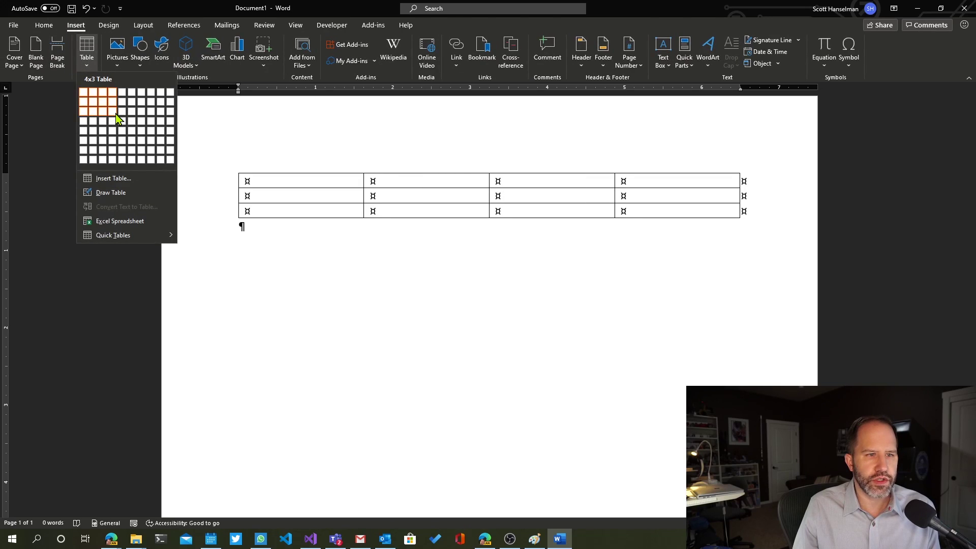
pyautogui.click(115, 131)
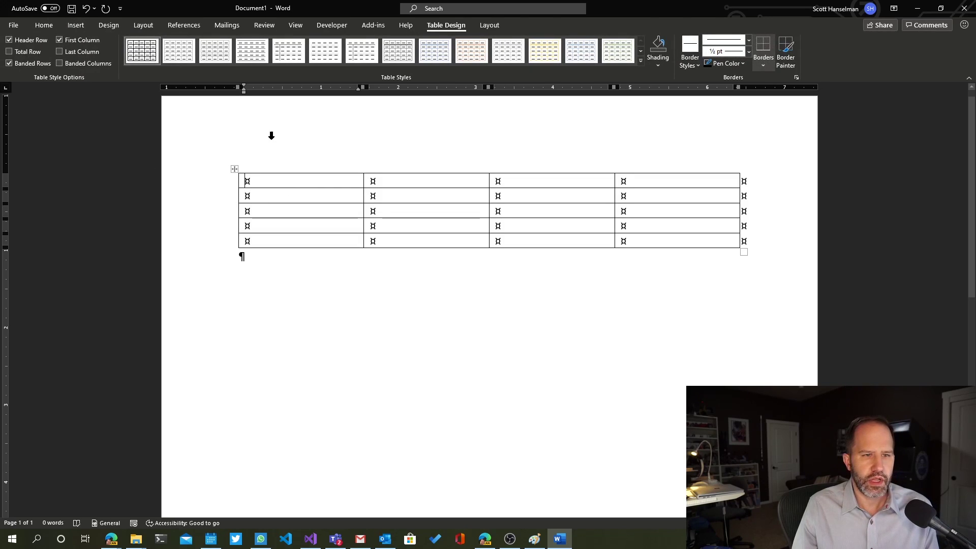
pyautogui.write('SCOTT')
pyautogui.press('Tab')
pyautogui.write('JE')
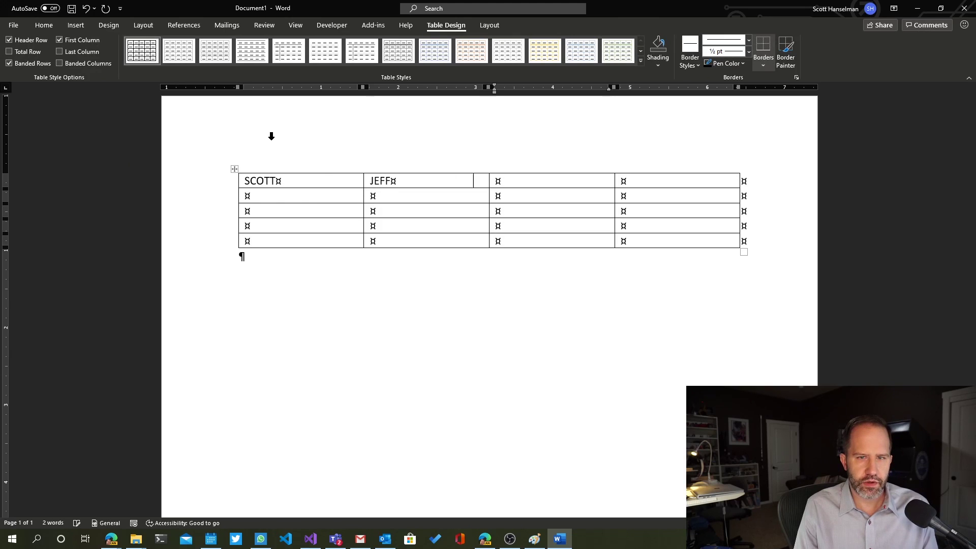
pyautogui.write('ANNA')
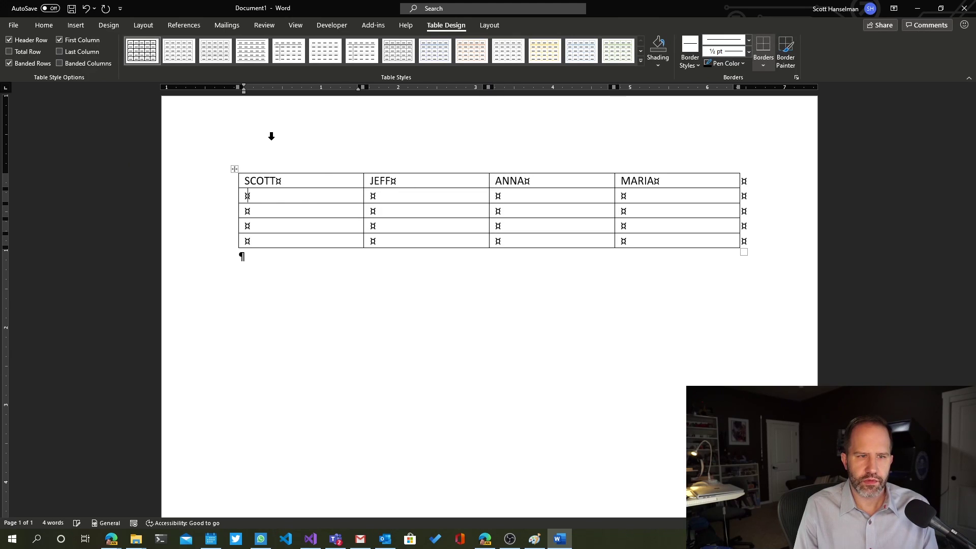
pyautogui.write('FRED')
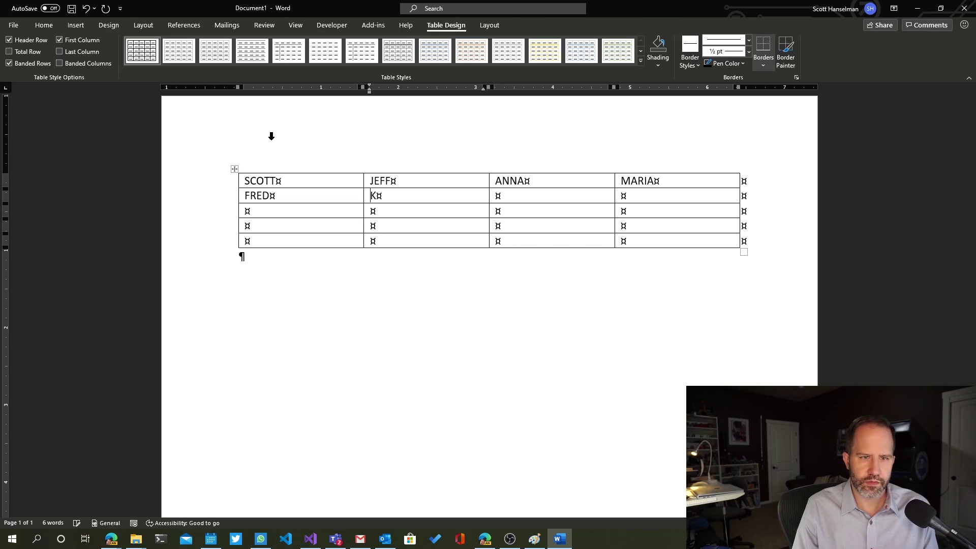
pyautogui.write('KLW')
pyautogui.press('BackSpace')
pyautogui.press('BackSpace')
pyautogui.write('WAME')
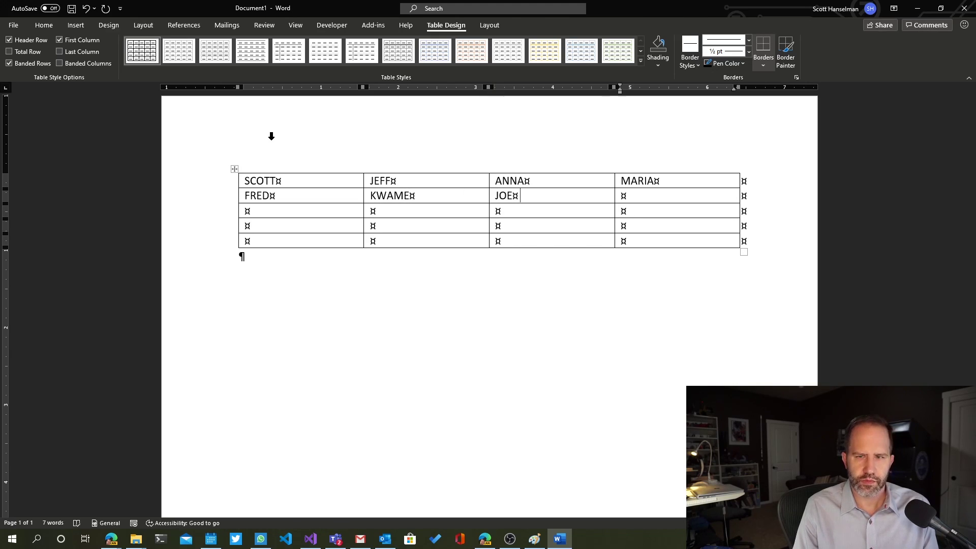
pyautogui.write('NE')
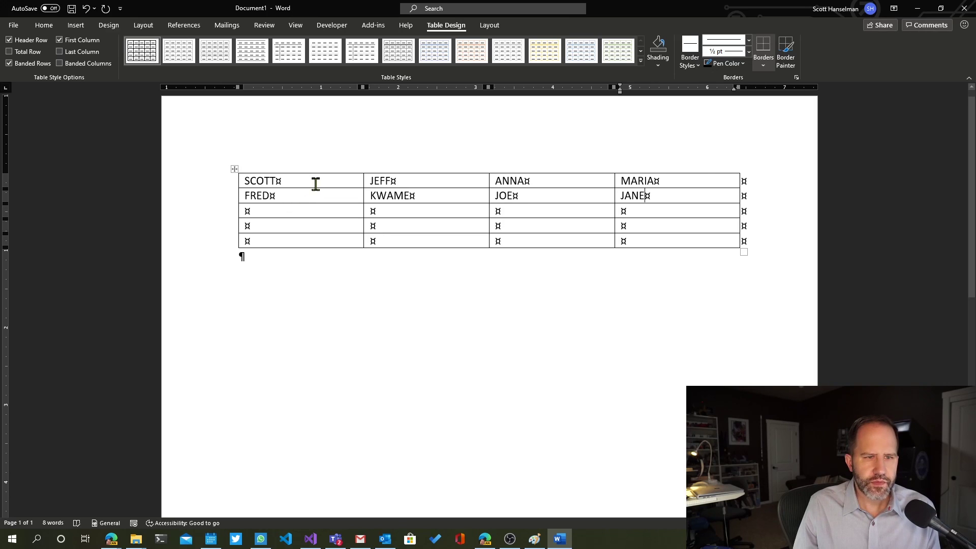
pyautogui.click(316, 182)
pyautogui.press('Tab')
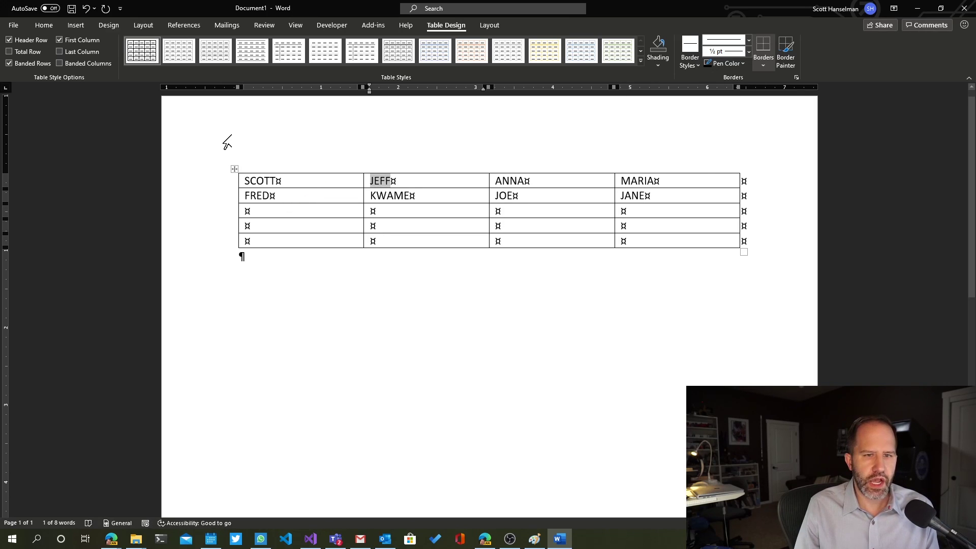
pyautogui.press('Tab')
pyautogui.press('Tab')
pyautogui.press('Tab')
pyautogui.press('Tab')
pyautogui.press('Tab')
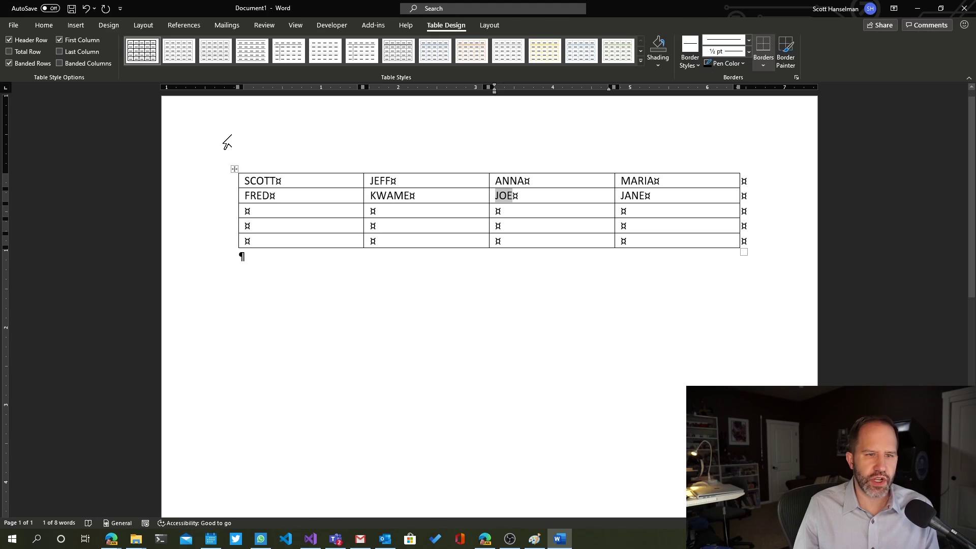
pyautogui.click(303, 176)
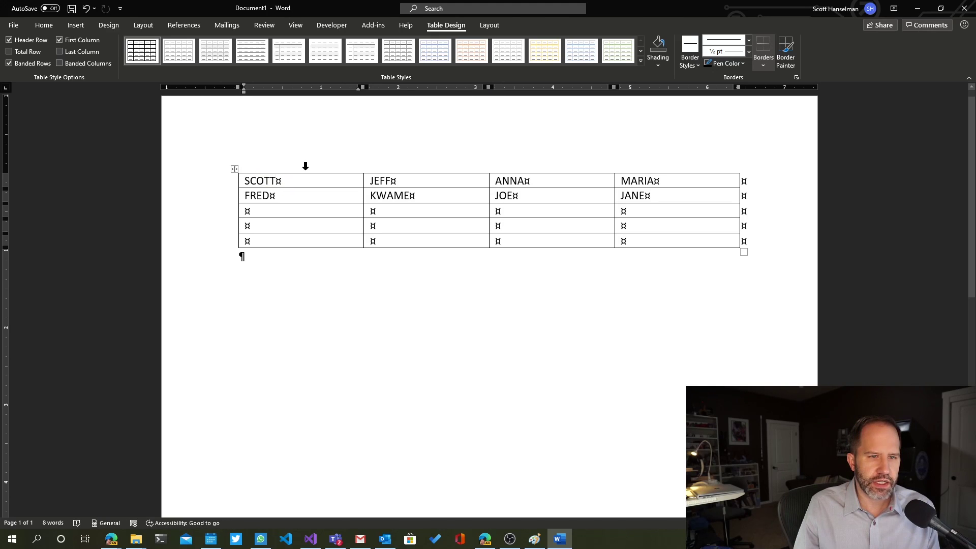
# Select the table's first column and drag the ruler's left indent marker slightly right.
pyautogui.click(305, 166)
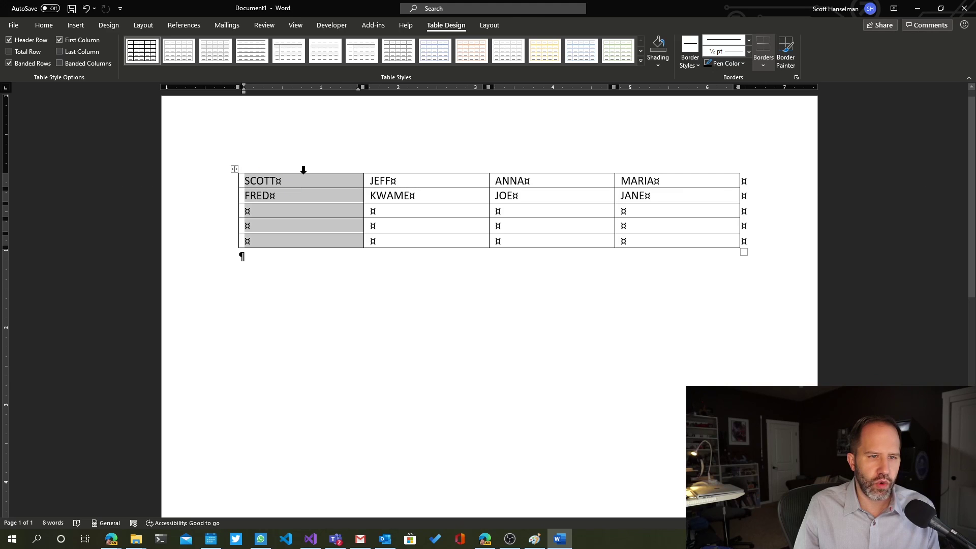
pyautogui.click(399, 170)
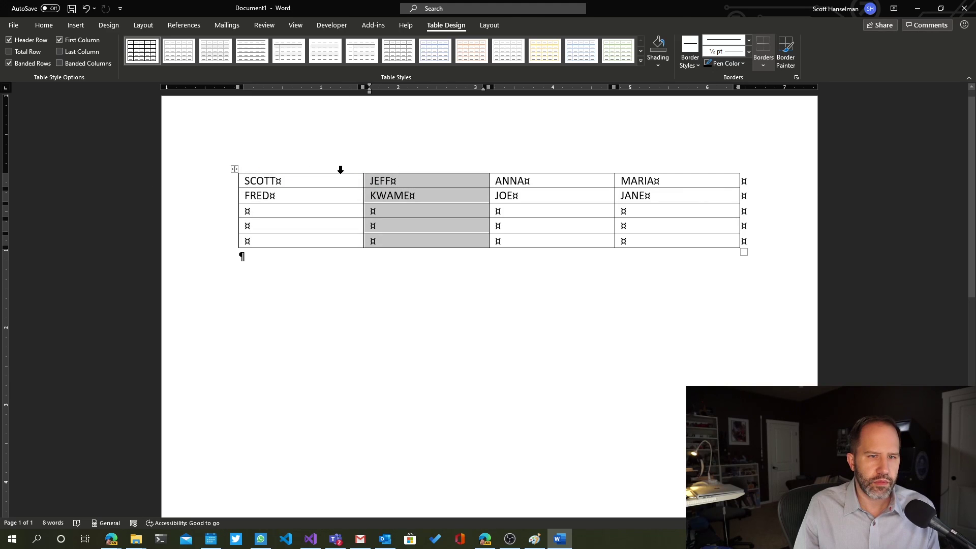
pyautogui.click(340, 171)
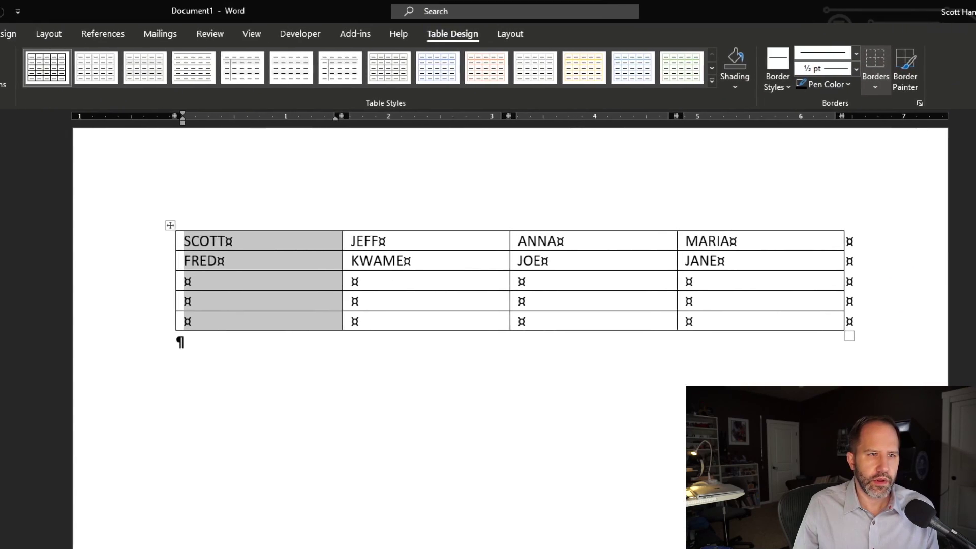
pyautogui.moveTo(153, 84)
pyautogui.mouseDown()
pyautogui.moveTo(185, 152)
pyautogui.moveTo(154, 91)
pyautogui.mouseUp()
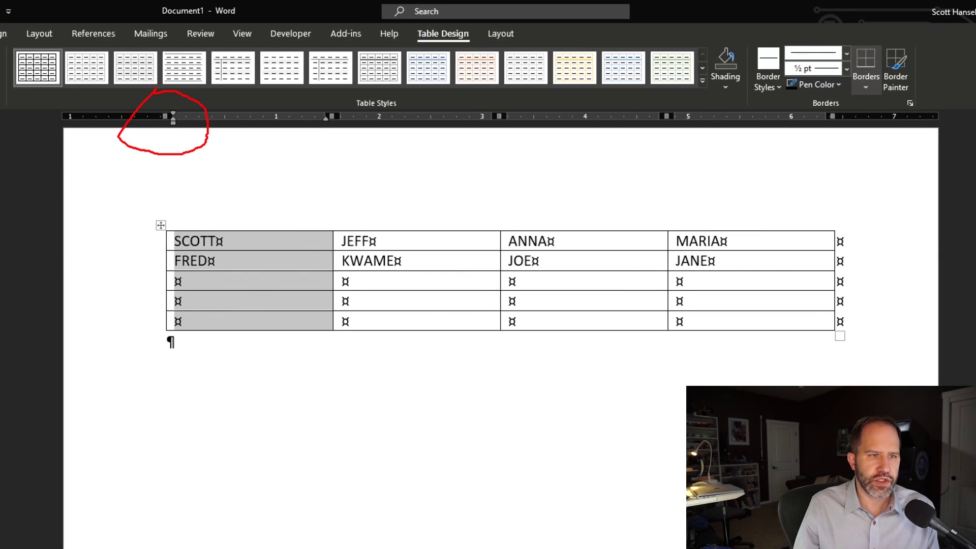
pyautogui.press('Escape')
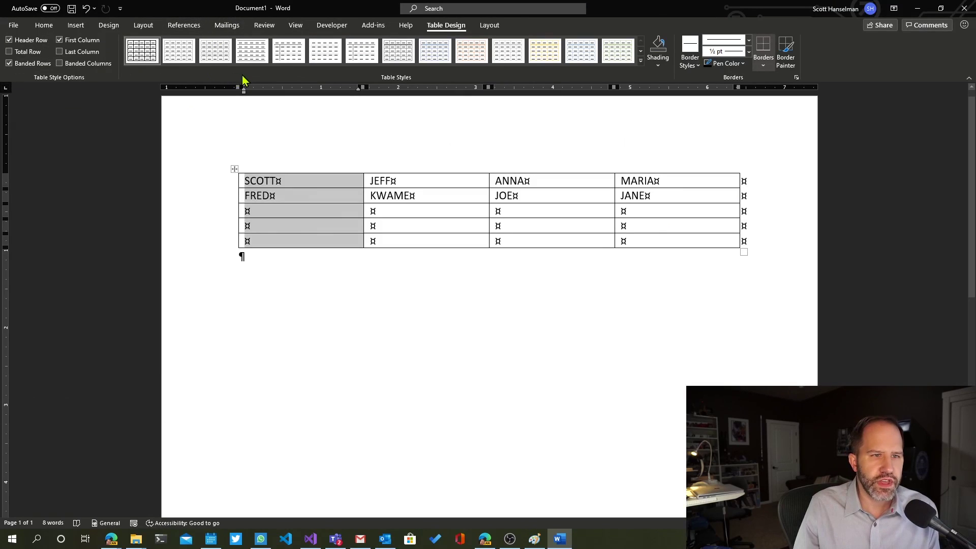
pyautogui.moveTo(244, 90)
pyautogui.mouseDown()
pyautogui.moveTo(275, 92)
pyautogui.moveTo(248, 93)
pyautogui.mouseUp()
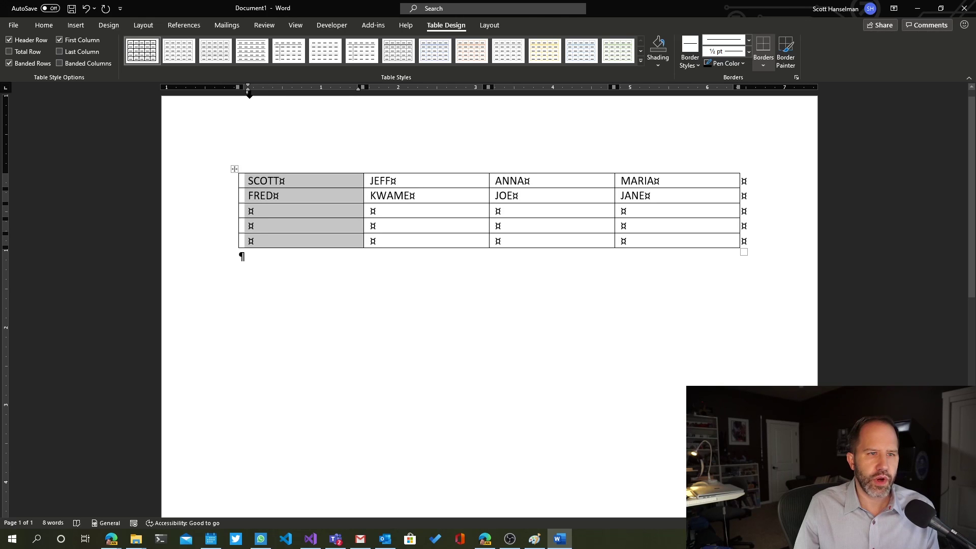
# Undo an accidental deletion to restore the names table, deselect it, and hide formatting marks.
pyautogui.hotkey('ctrl', 'a')
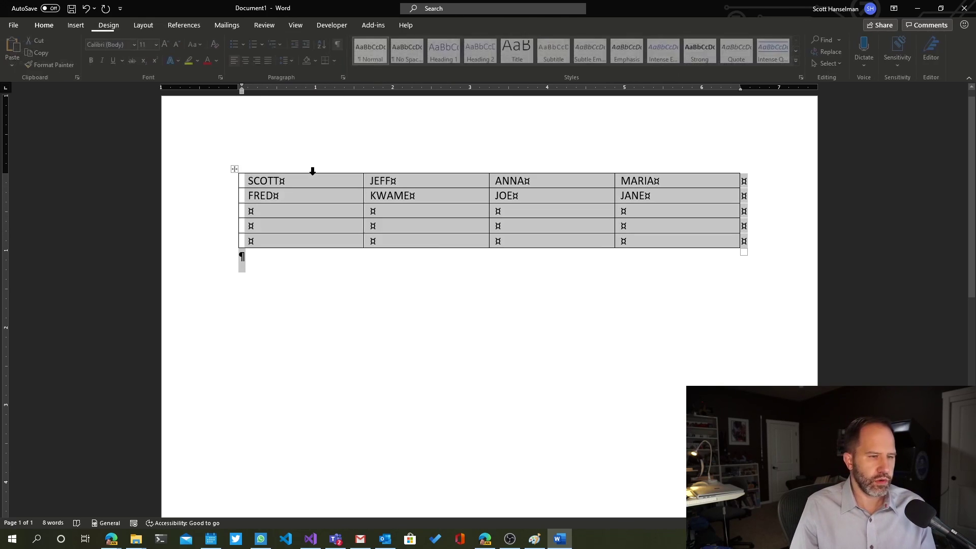
pyautogui.press('Delete')
pyautogui.press('Return')
pyautogui.press('Return')
pyautogui.hotkey('ctrl', 'a')
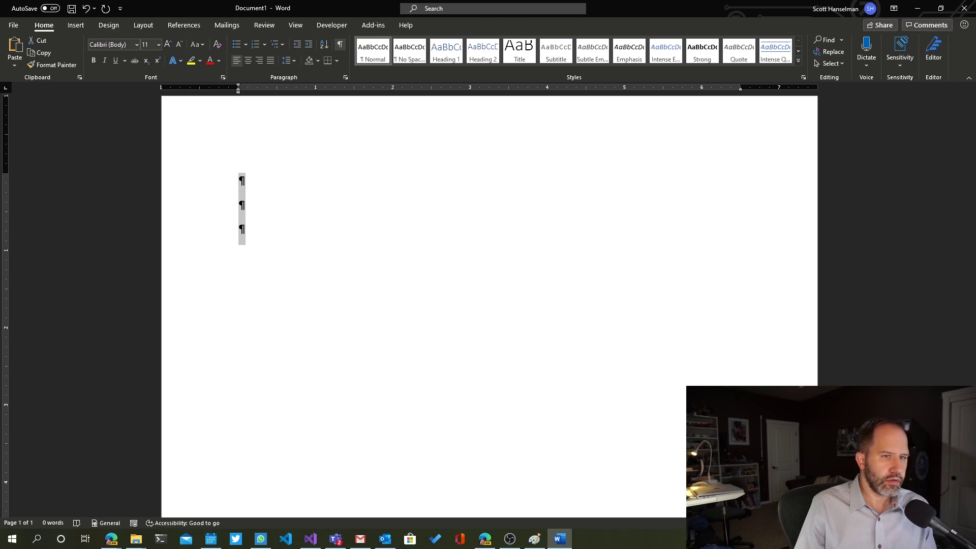
pyautogui.press('Delete')
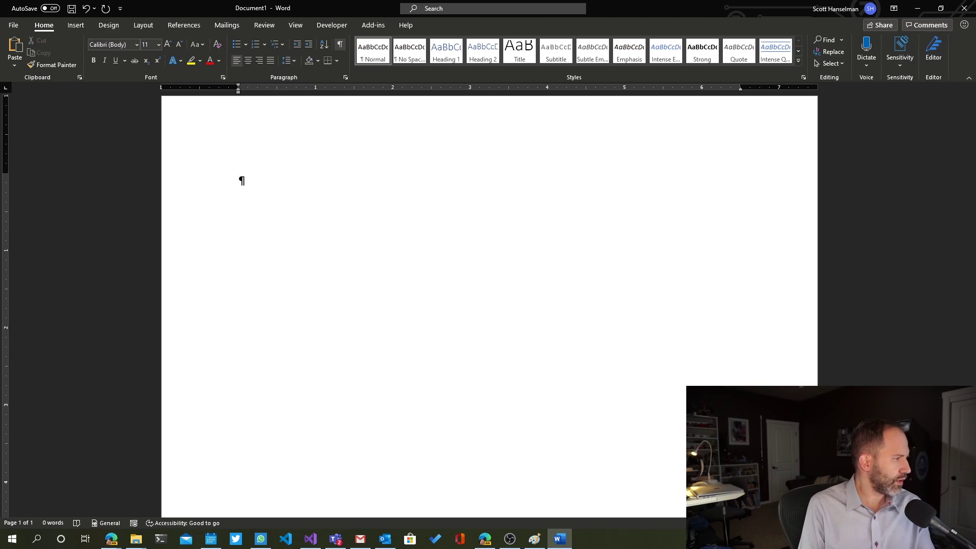
pyautogui.hotkey('ctrl', 'z')
pyautogui.hotkey('ctrl', 'z')
pyautogui.hotkey('ctrl', 'z')
pyautogui.hotkey('ctrl', 'z')
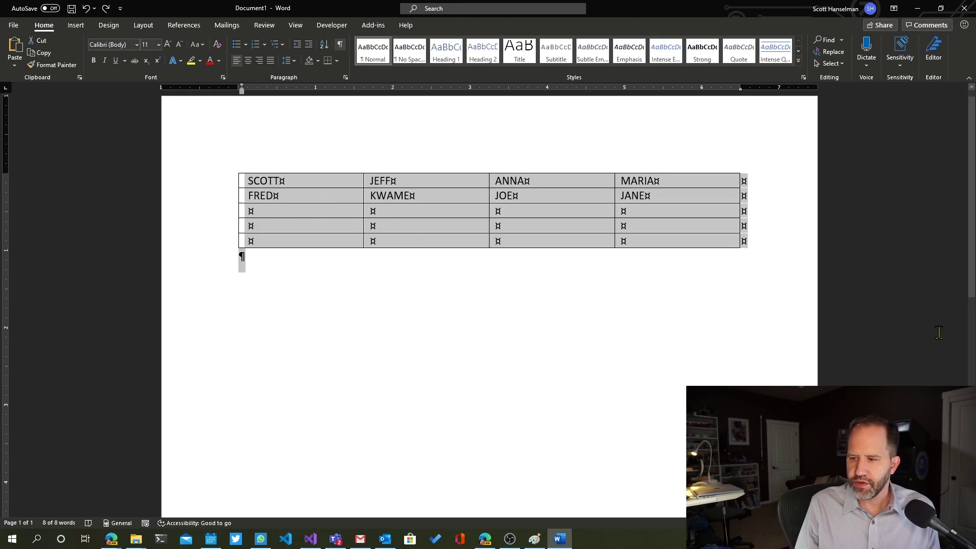
pyautogui.press('Right')
pyautogui.click(341, 45)
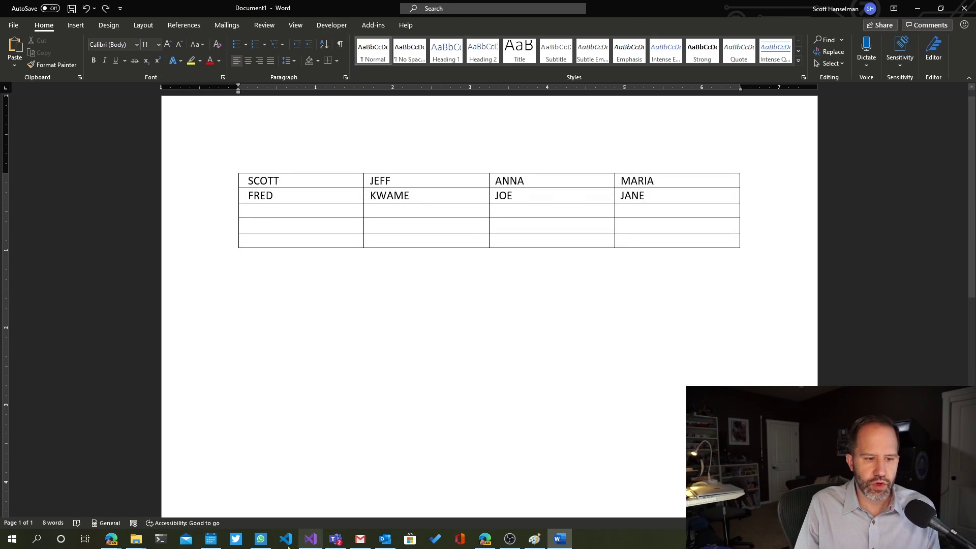
# Try pasting the Lorem Ipsum text at the document start, undoing each paste.
pyautogui.moveTo(111, 539)
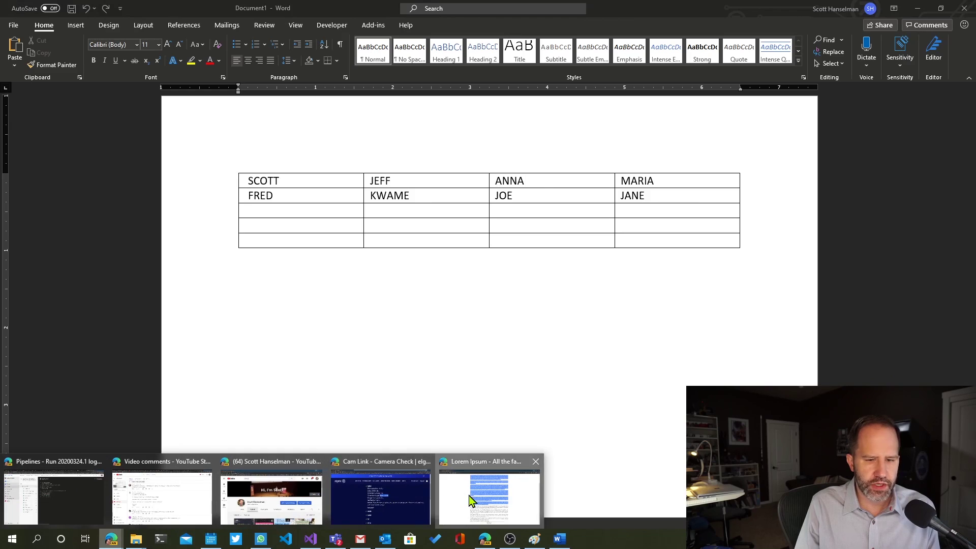
pyautogui.click(489, 501)
pyautogui.hotkey('alt', 'Tab')
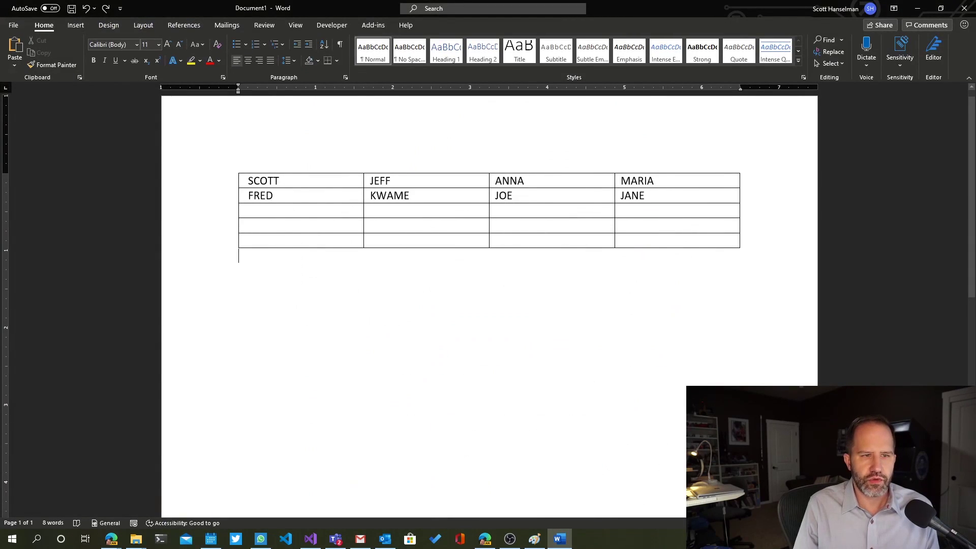
pyautogui.hotkey('ctrl', 'Home')
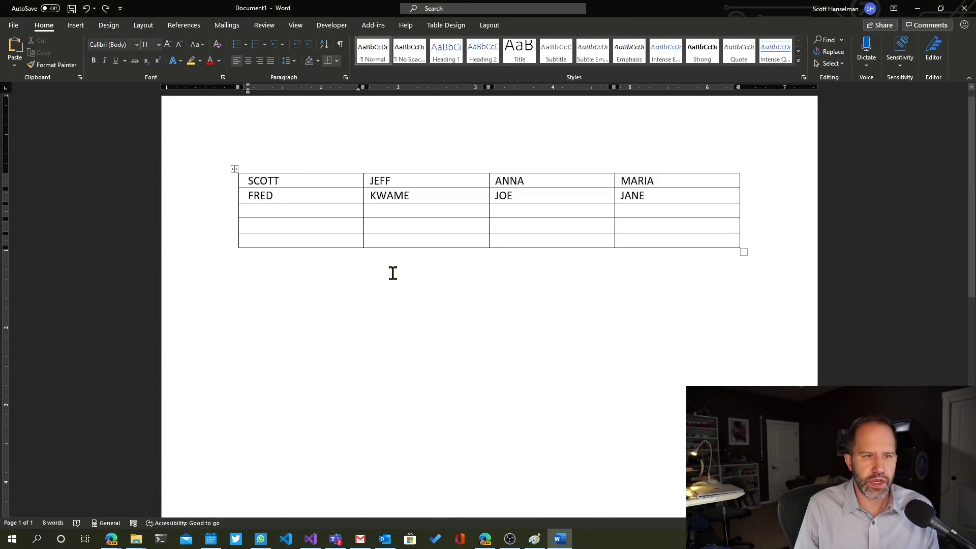
pyautogui.hotkey('ctrl', 'v')
pyautogui.hotkey('ctrl', 'z')
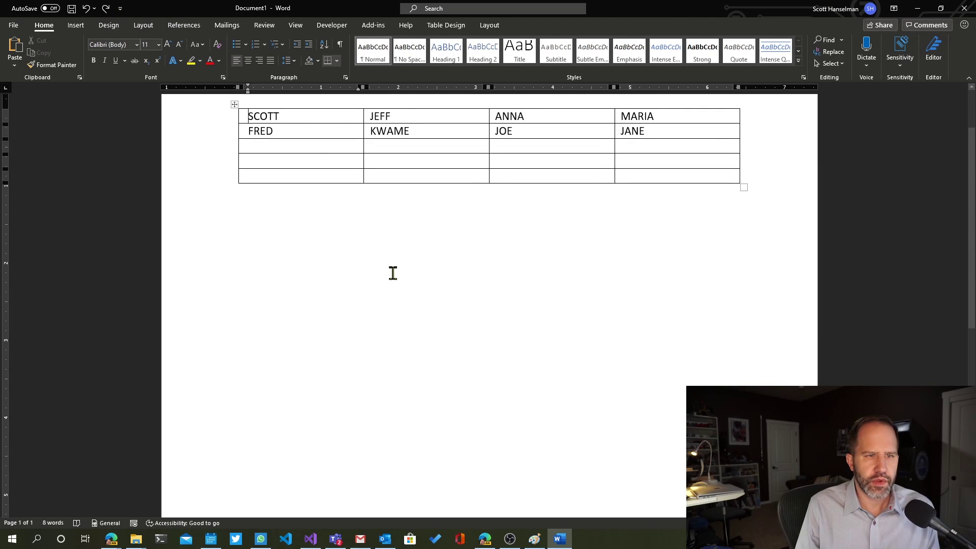
pyautogui.hotkey('ctrl', 'v')
pyautogui.hotkey('ctrl', 'z')
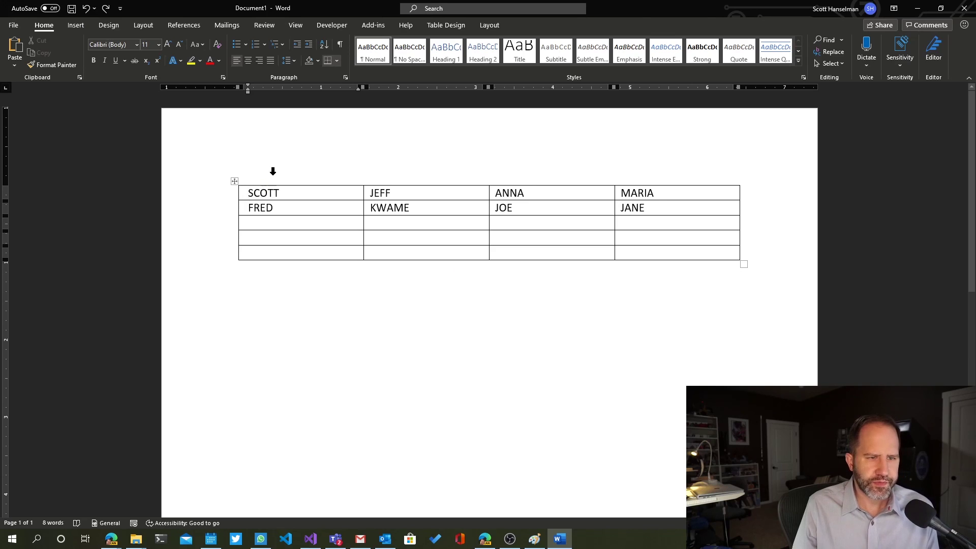
# Show formatting marks and add empty paragraphs below and above the names table.
pyautogui.click(273, 171)
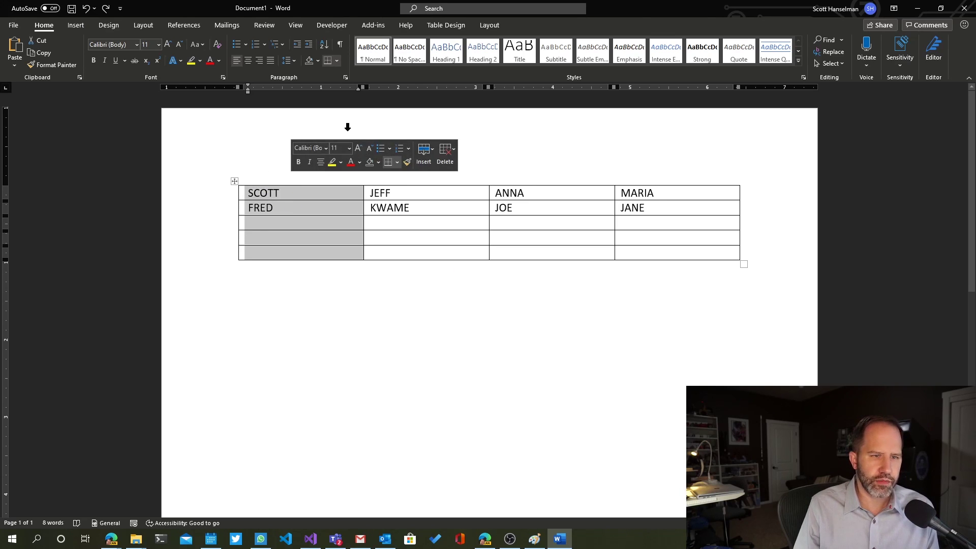
pyautogui.press('Left')
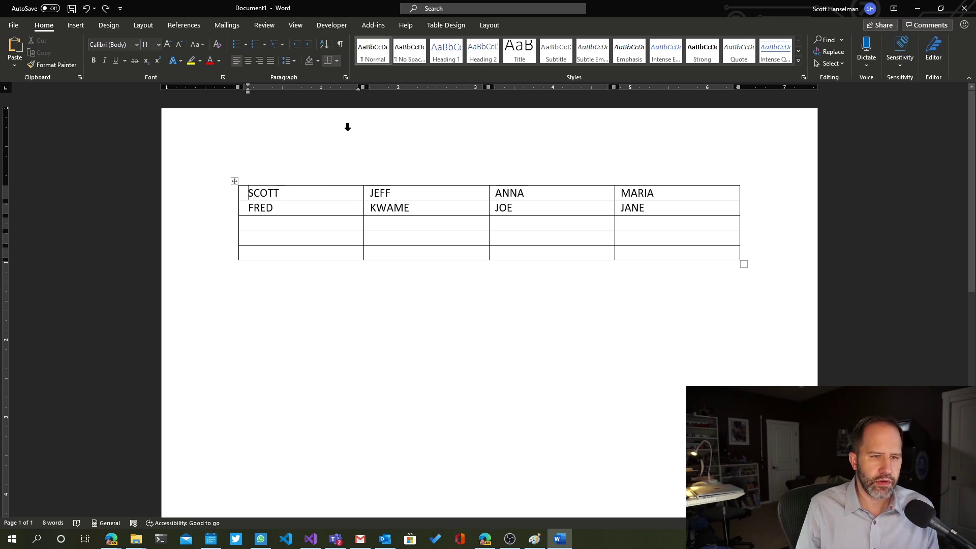
pyautogui.hotkey('ctrl', 'shift', '8')
pyautogui.click(246, 269)
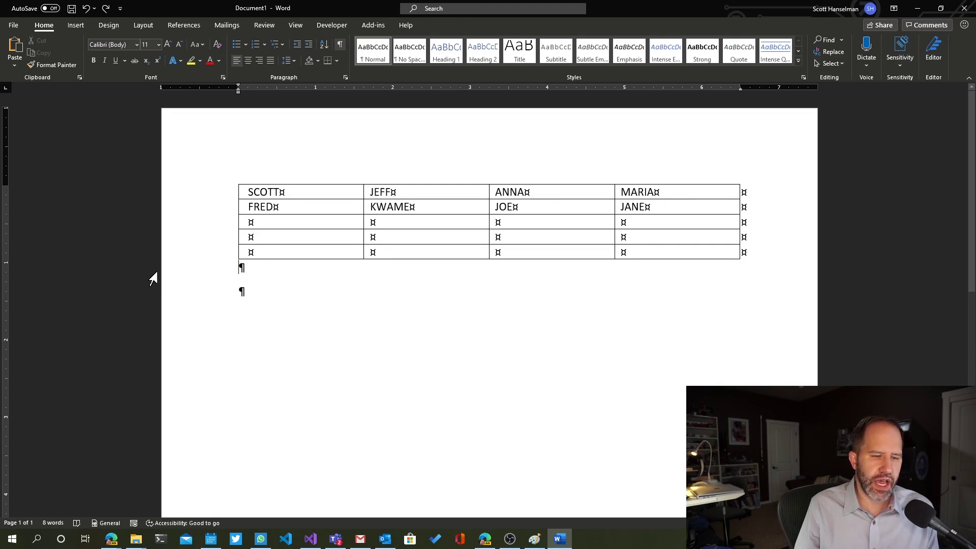
pyautogui.press('Return')
pyautogui.press('Return')
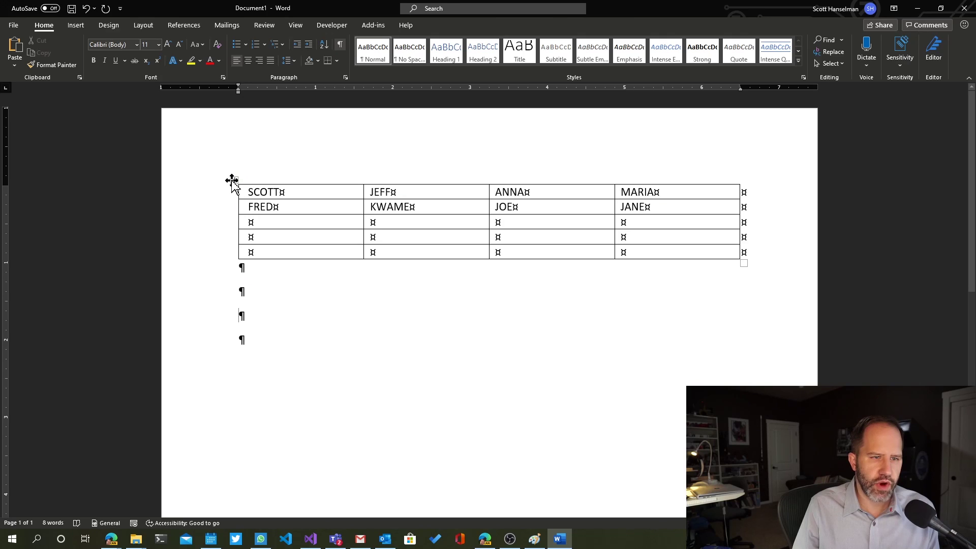
pyautogui.moveTo(235, 180); pyautogui.dragTo(229, 304)
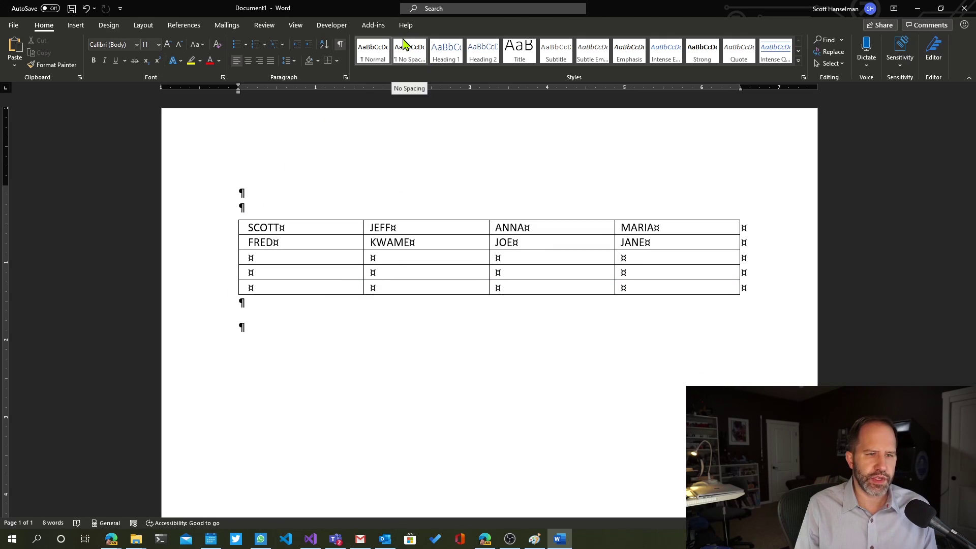
pyautogui.press('Return')
pyautogui.press('Return')
# Copy the Lorem Ipsum paragraphs from the browser and paste them into the Word document.
pyautogui.hotkey('alt', 'Tab')
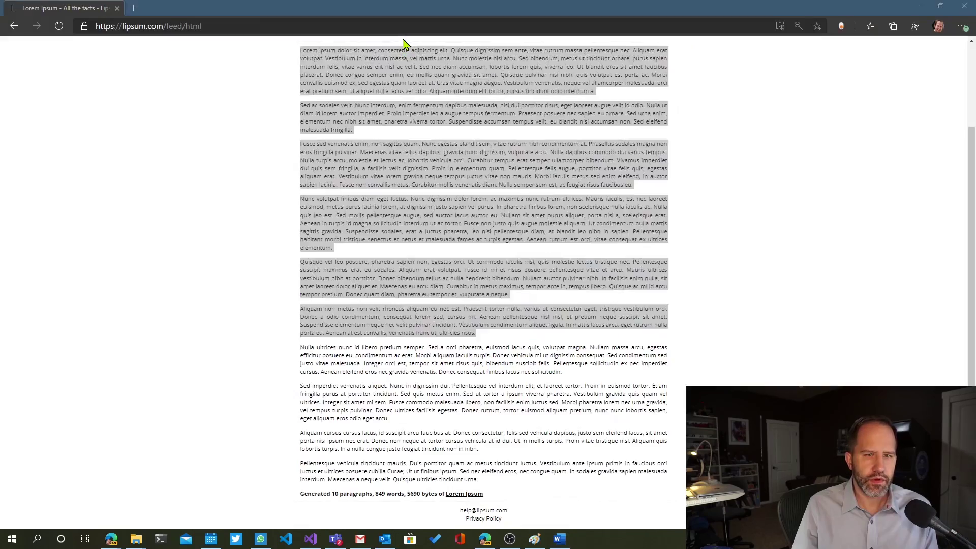
pyautogui.hotkey('ctrl', 'c')
pyautogui.hotkey('alt', 'Tab')
pyautogui.hotkey('ctrl', 'v')
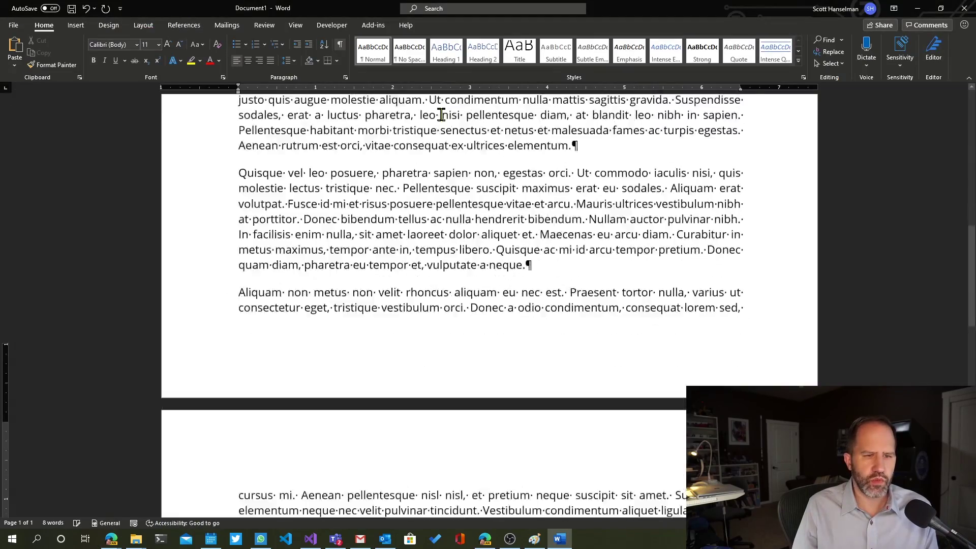
pyautogui.scroll(-2, 208, 274)
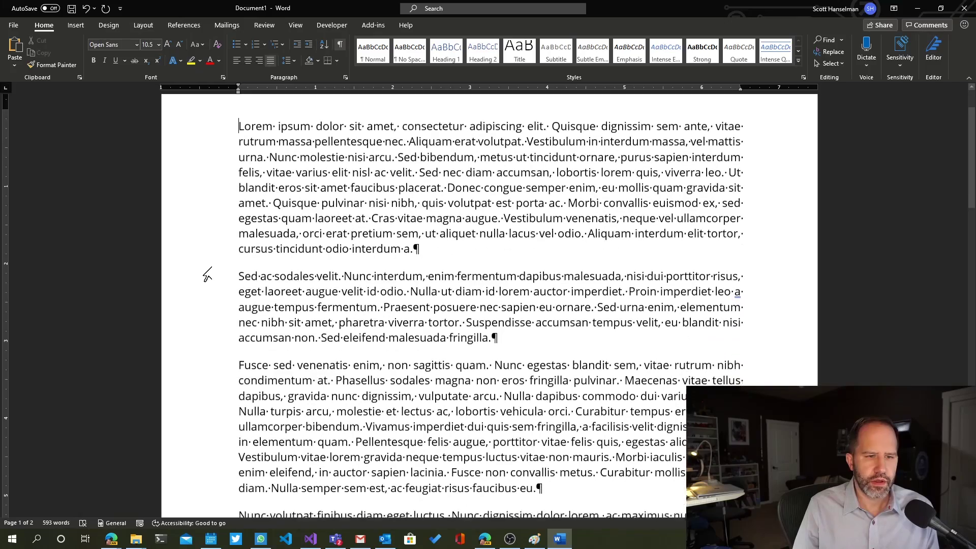
pyautogui.scroll(-4, 208, 273)
pyautogui.scroll(-4, 208, 274)
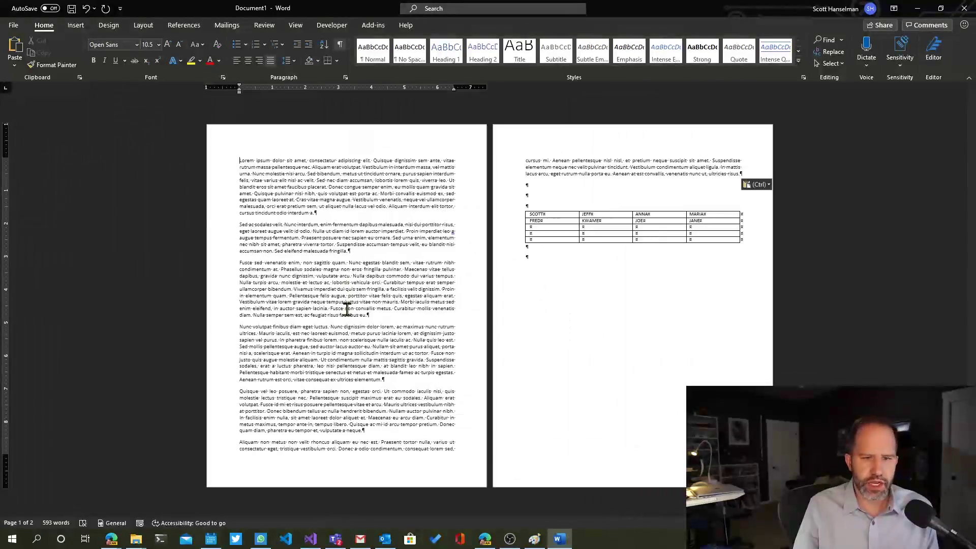
# Delete the Nunc volutpat paragraph and two empty lines so the table rejoins page 1.
pyautogui.moveTo(217, 329); pyautogui.dragTo(216, 379)
pyautogui.press('Delete')
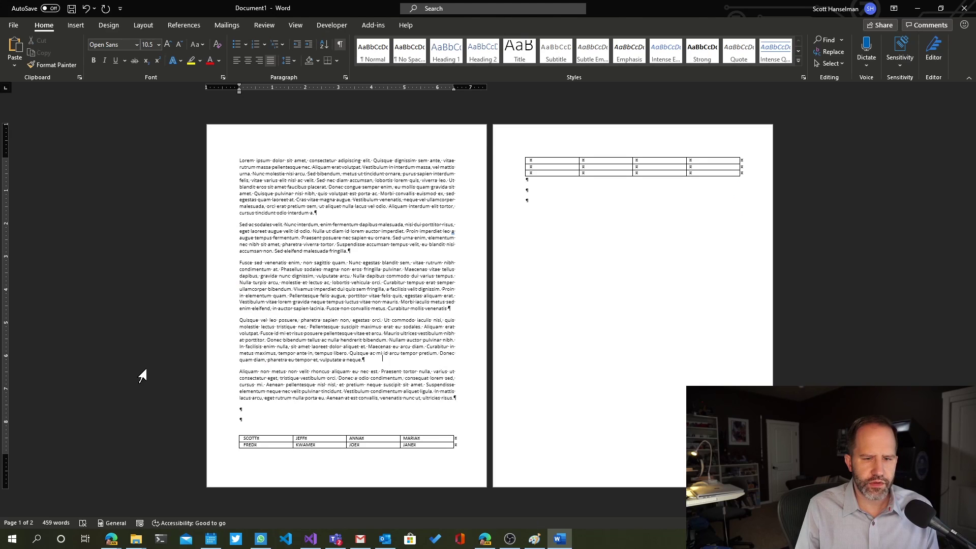
pyautogui.press('Down')
pyautogui.press('Delete')
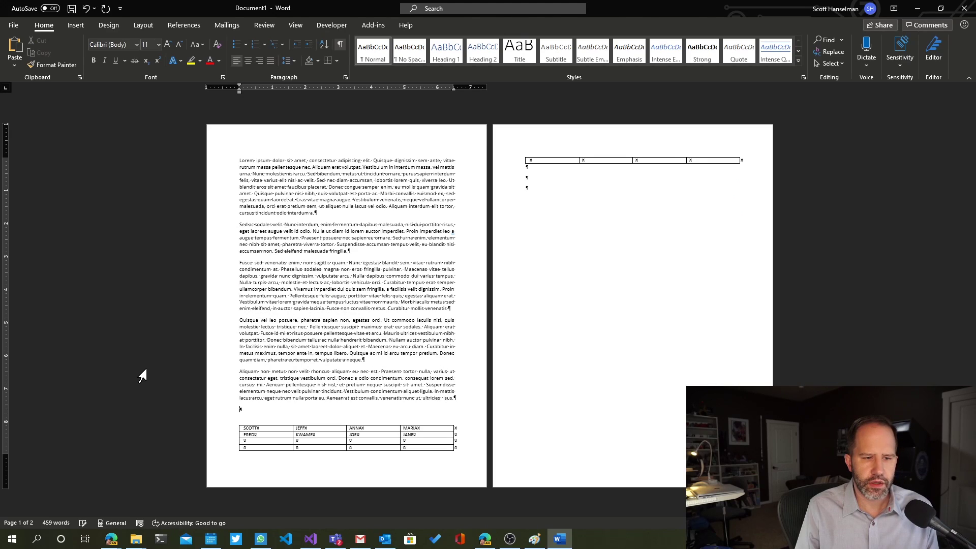
pyautogui.press('Delete')
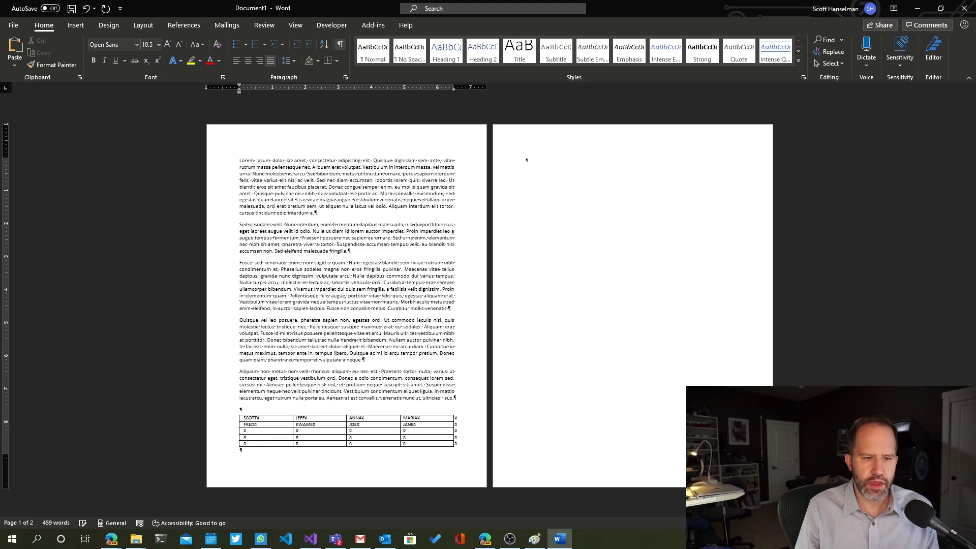
# Select the whole document to inspect it, then turn on formatting marks.
pyautogui.scroll(4, 196, 248)
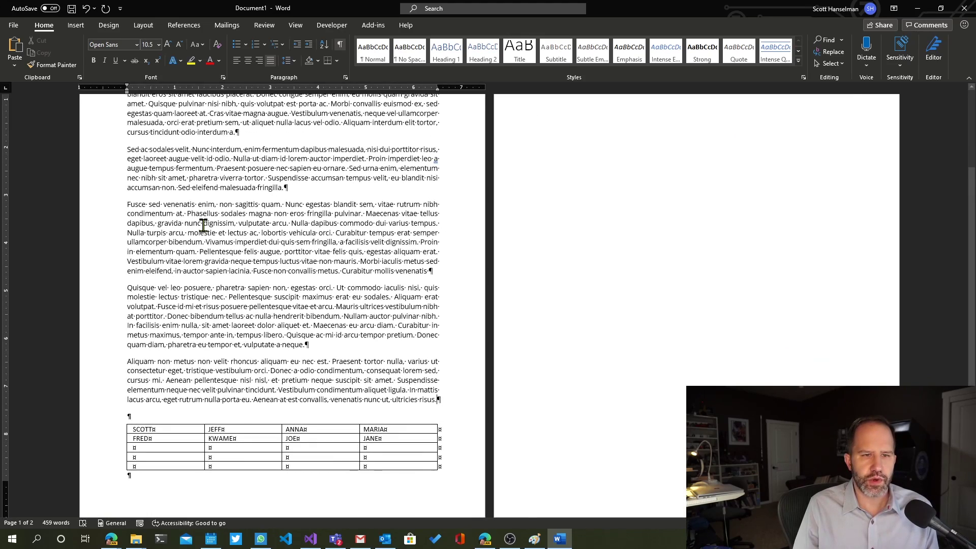
pyautogui.scroll(-3, 202, 225)
pyautogui.doubleClick(175, 142)
pyautogui.moveTo(174, 142); pyautogui.dragTo(242, 478)
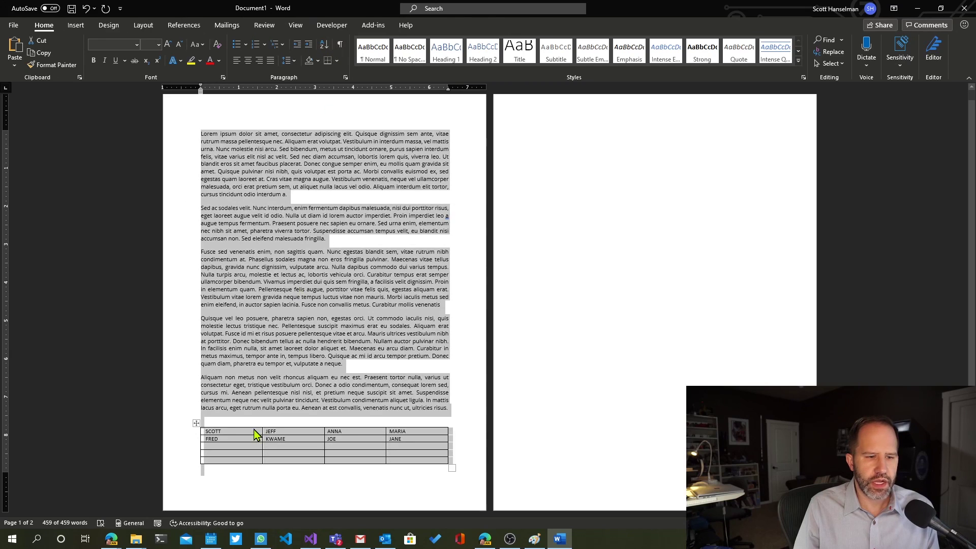
pyautogui.click(263, 385)
pyautogui.click(537, 133)
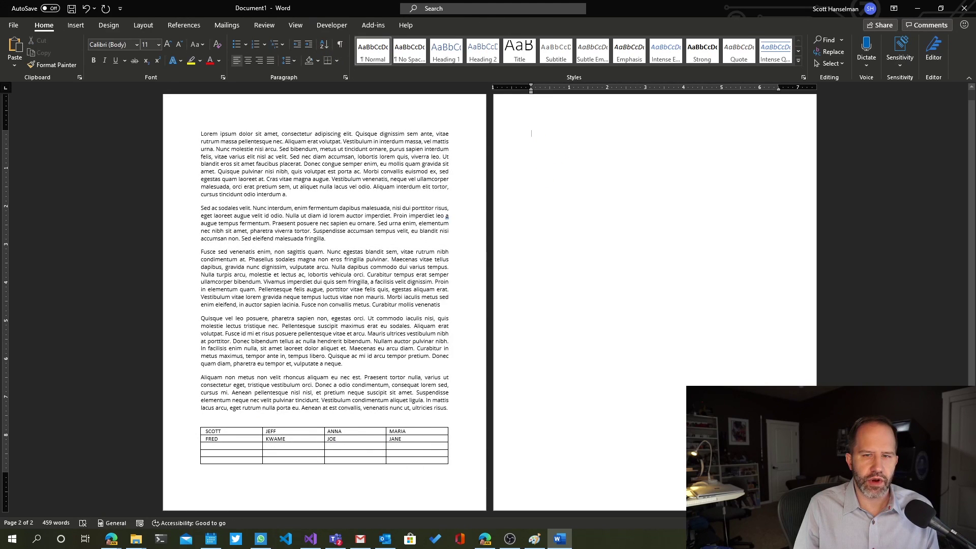
pyautogui.click(340, 44)
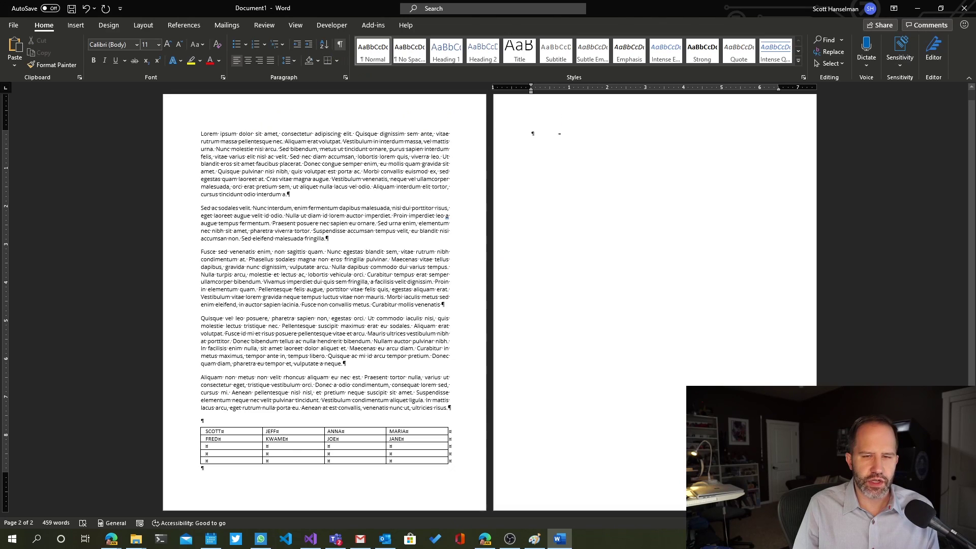
pyautogui.click(215, 418)
# Delete the empty paragraph above the names table and the one below it.
pyautogui.scroll(5, 229, 385)
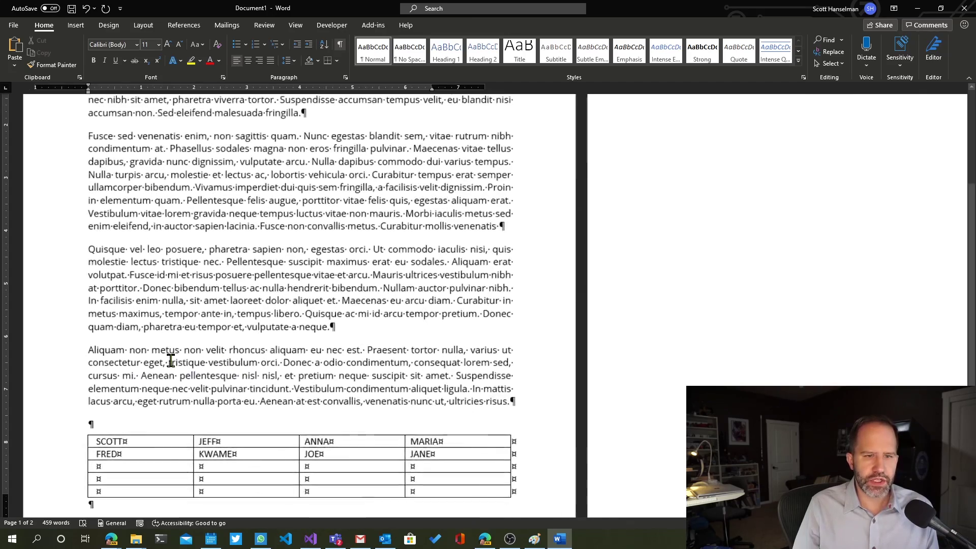
pyautogui.scroll(1, 171, 360)
pyautogui.scroll(-4, 153, 338)
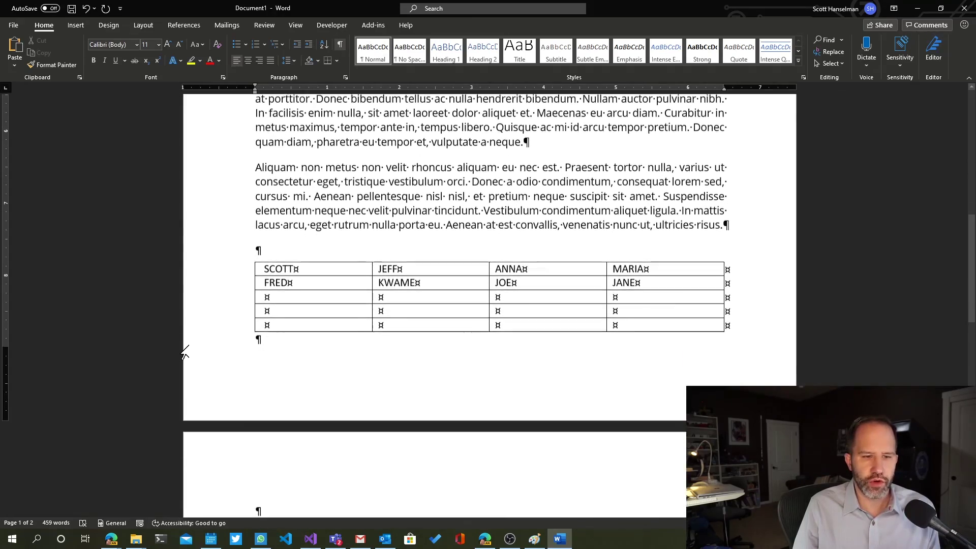
pyautogui.click(236, 257)
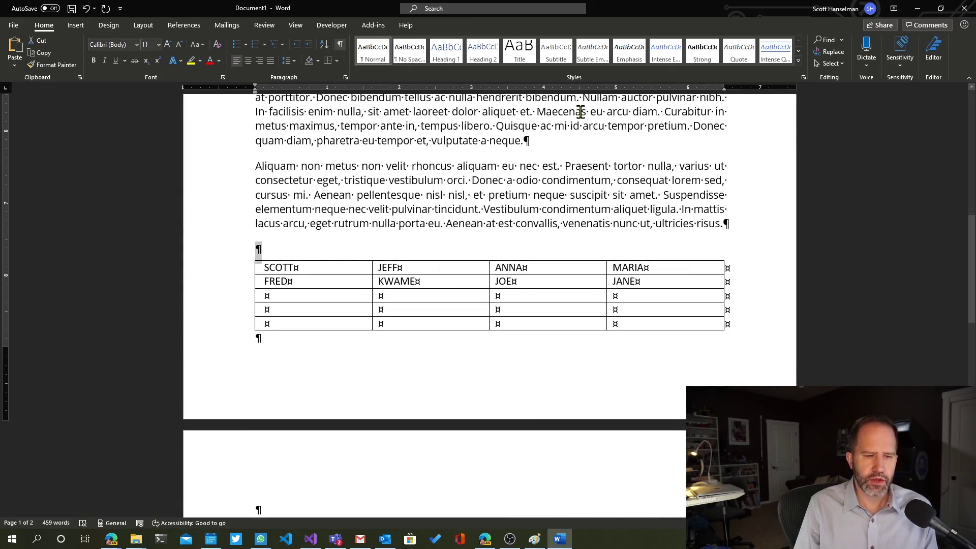
pyautogui.press('Delete')
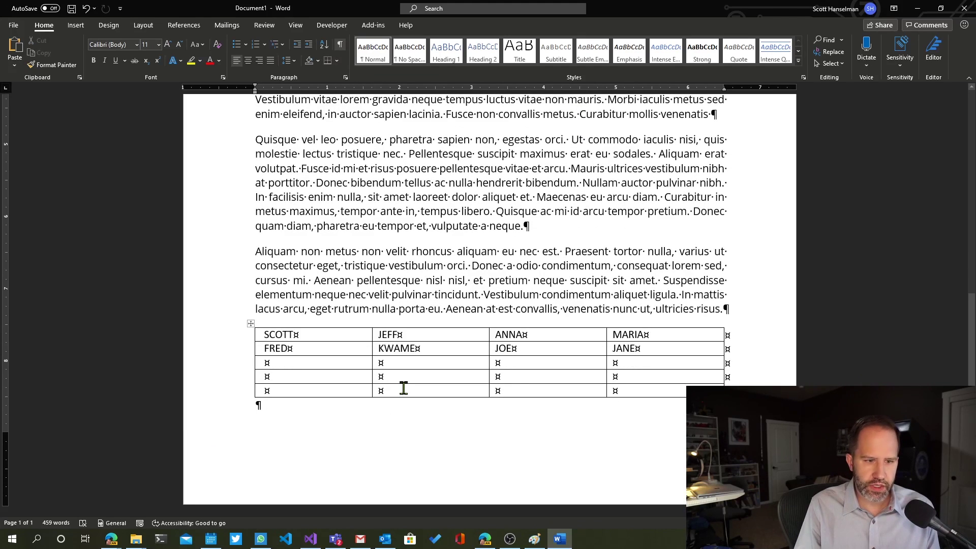
pyautogui.hotkey('shift', 'Right')
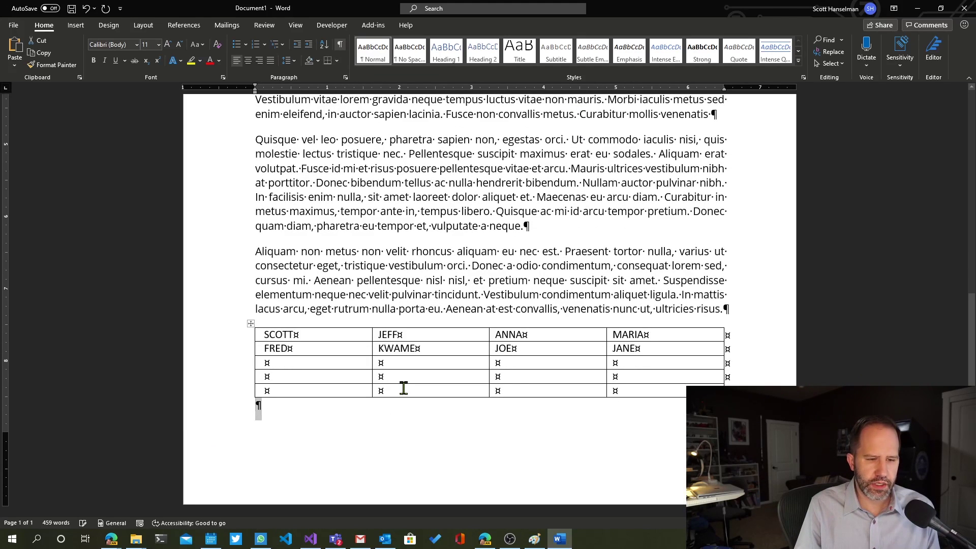
pyautogui.press('Delete')
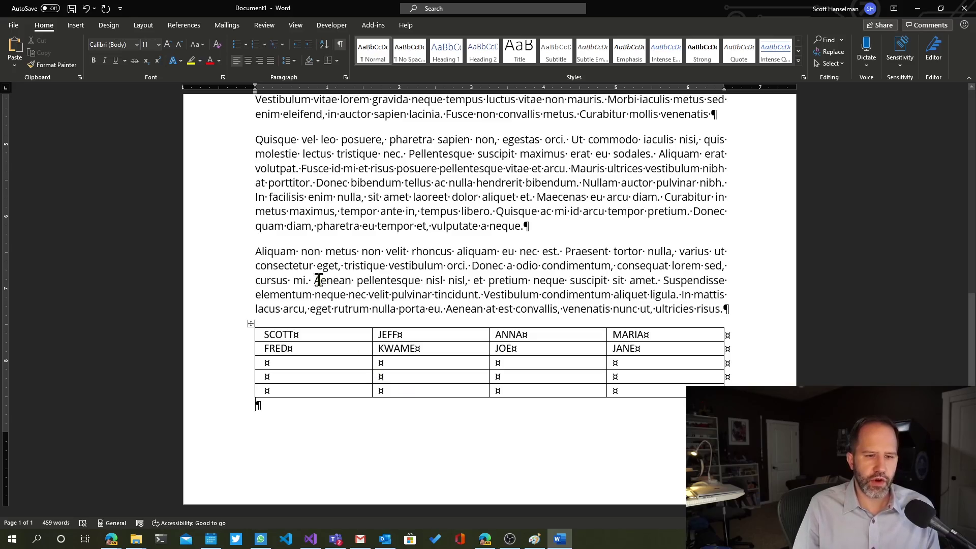
pyautogui.click(226, 326)
pyautogui.keyDown('ctrl'); pyautogui.scroll(-10, 226, 329); pyautogui.keyUp('ctrl')
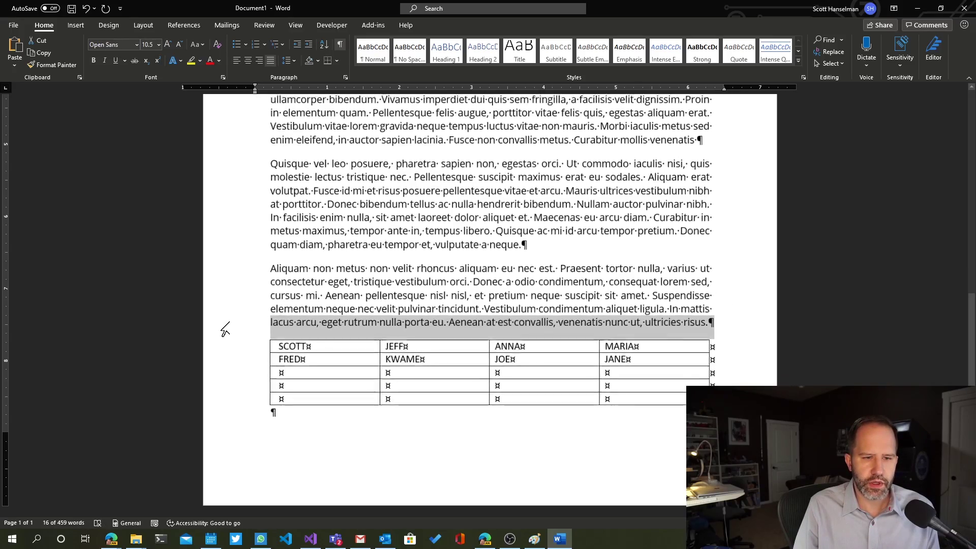
pyautogui.click(539, 293)
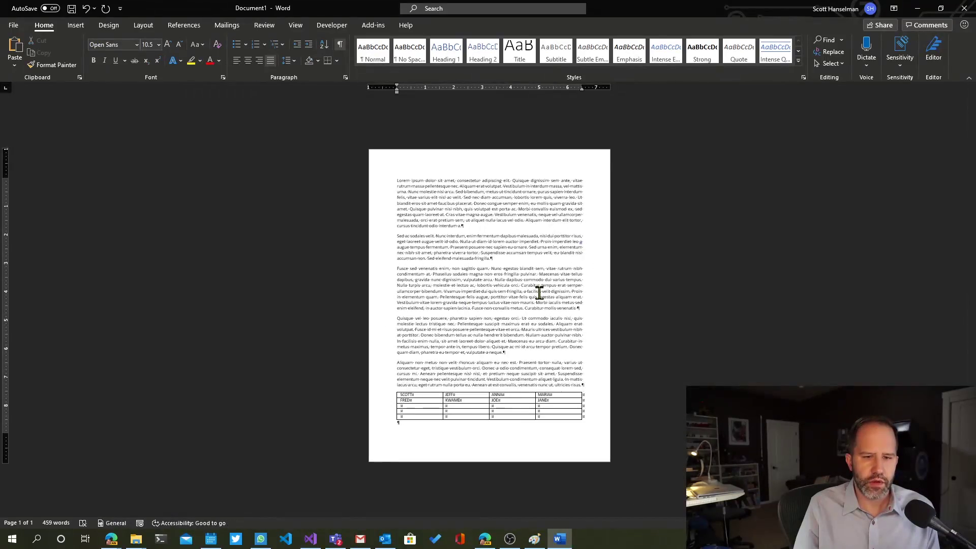
pyautogui.keyDown('ctrl'); pyautogui.scroll(4, 539, 293); pyautogui.keyUp('ctrl')
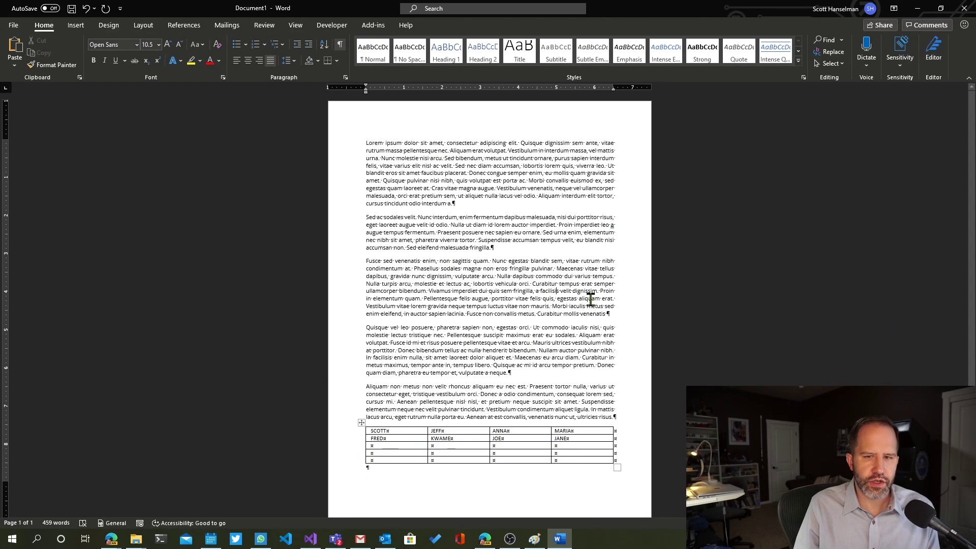
pyautogui.click(492, 206)
pyautogui.press('Return')
pyautogui.press('Return')
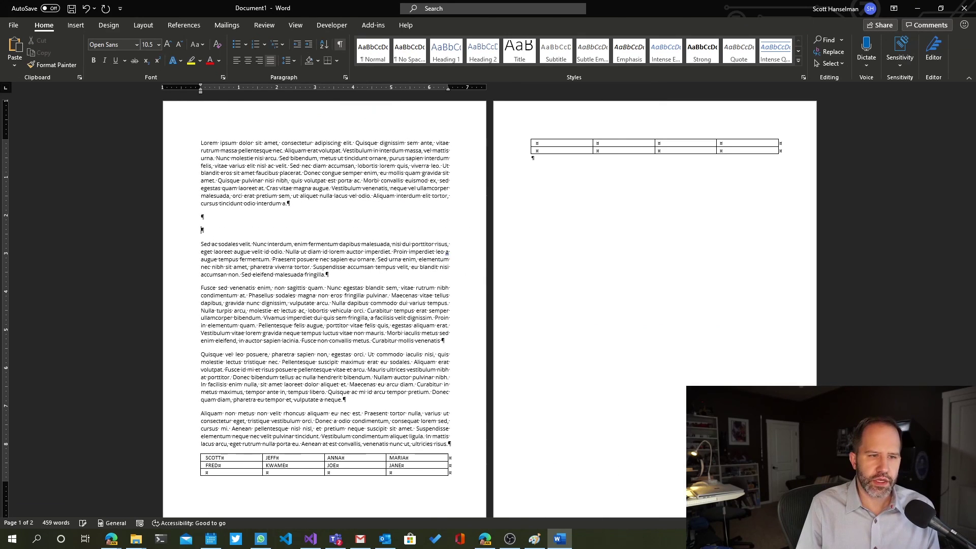
pyautogui.press('Return')
pyautogui.press('Return')
pyautogui.press('Return')
pyautogui.press('Return')
pyautogui.press('BackSpace')
pyautogui.press('BackSpace')
pyautogui.press('BackSpace')
pyautogui.press('BackSpace')
pyautogui.press('BackSpace')
pyautogui.press('BackSpace')
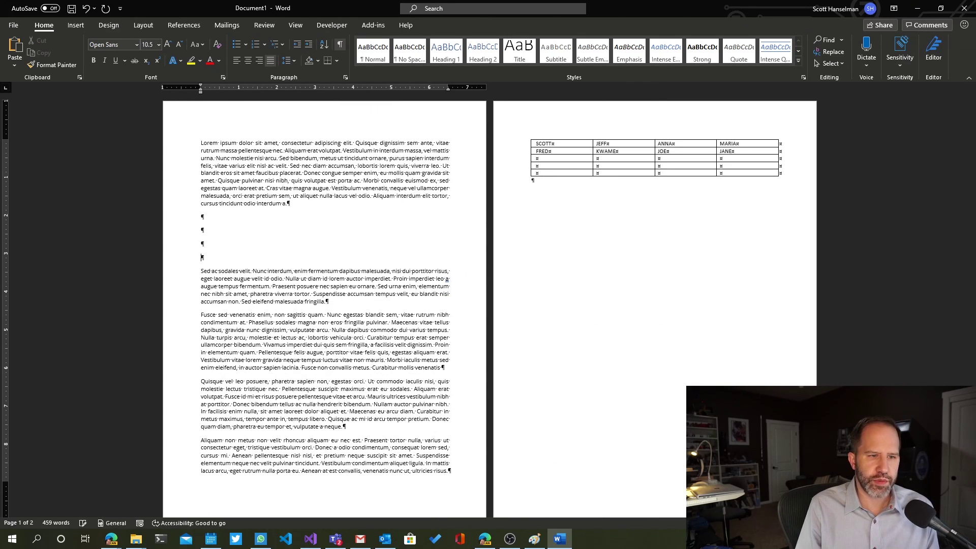
pyautogui.press('Return')
pyautogui.press('Return')
pyautogui.press('Return')
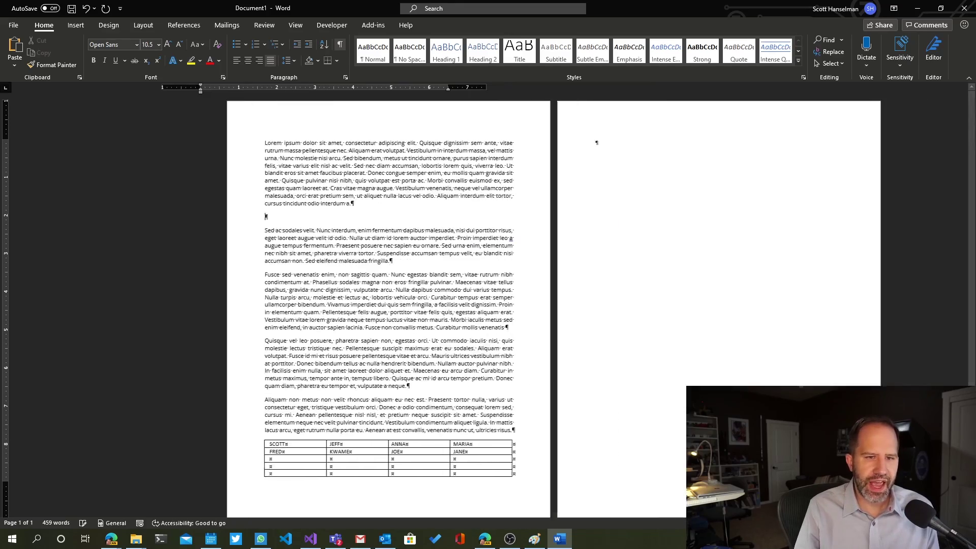
pyautogui.press('BackSpace')
pyautogui.press('BackSpace')
pyautogui.press('BackSpace')
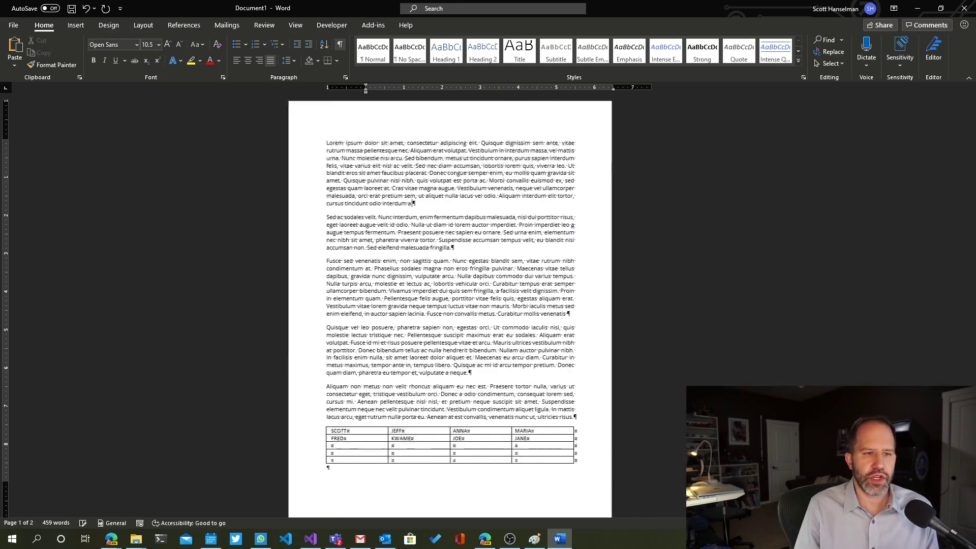
pyautogui.scroll(3, 323, 310)
pyautogui.scroll(3, 303, 266)
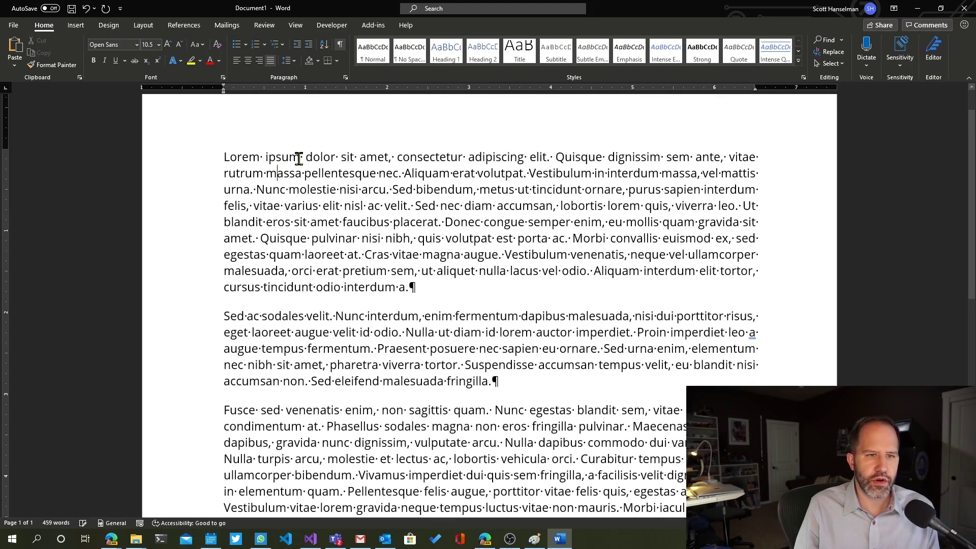
# In the first paragraph's Paragraph dialog, set Spacing After to 25 pt.
pyautogui.rightClick(299, 159)
pyautogui.click(327, 243)
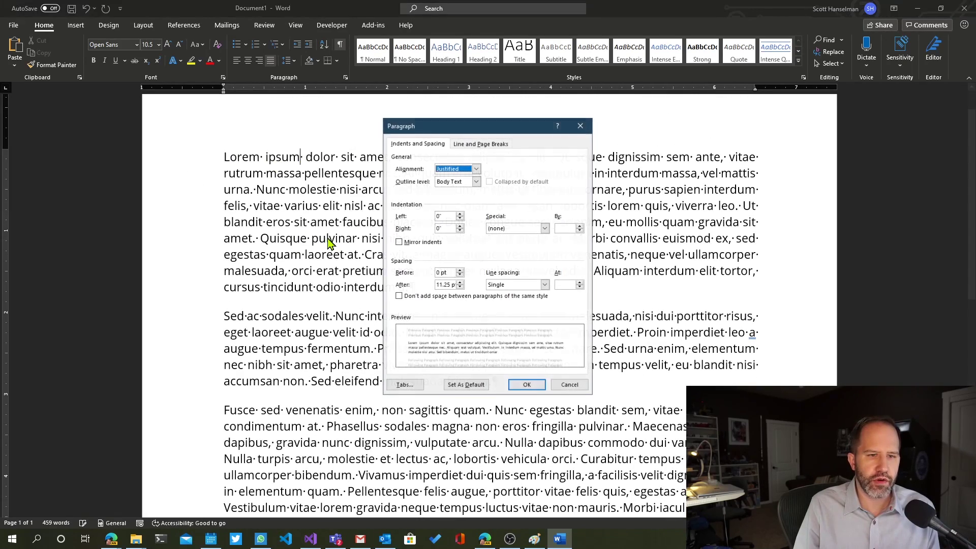
pyautogui.click(459, 145)
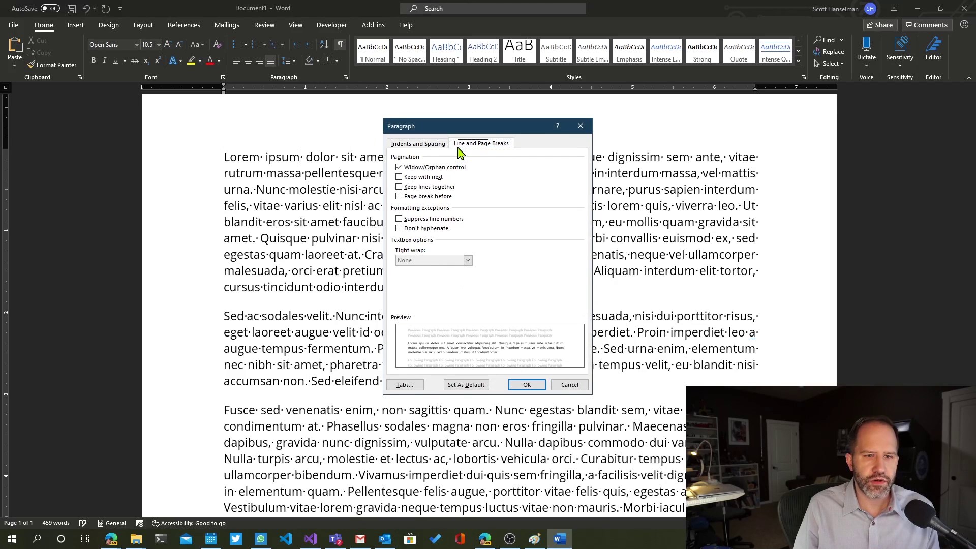
pyautogui.click(428, 146)
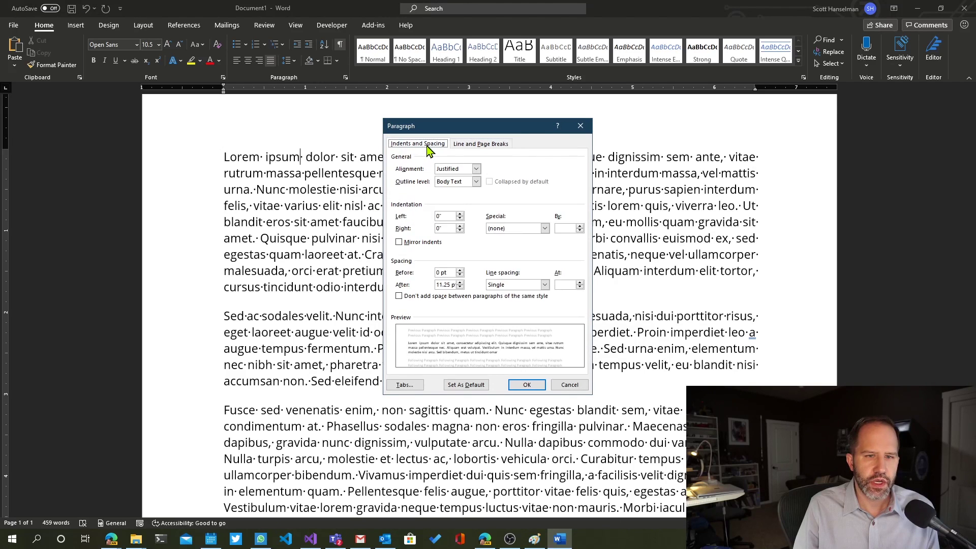
pyautogui.click(449, 285)
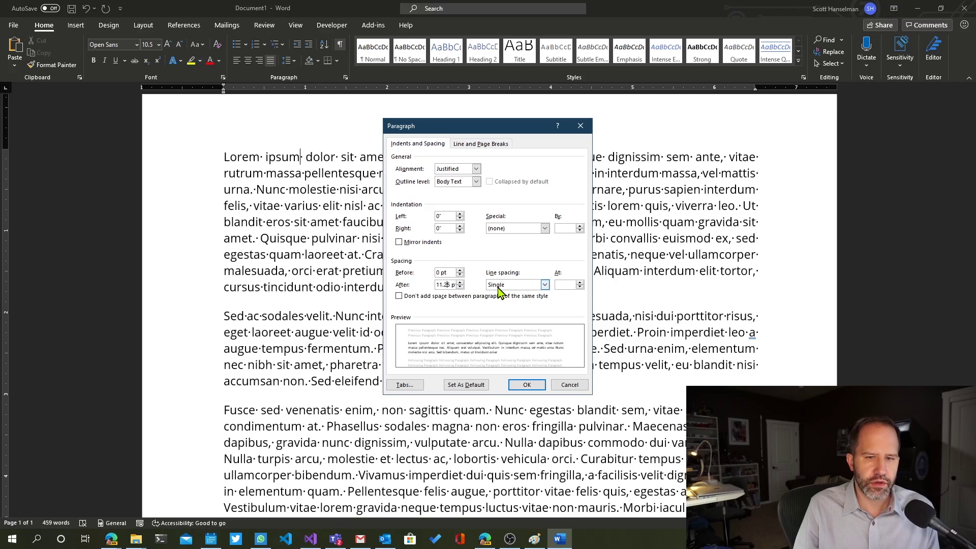
pyautogui.hotkey('ctrl', 'a')
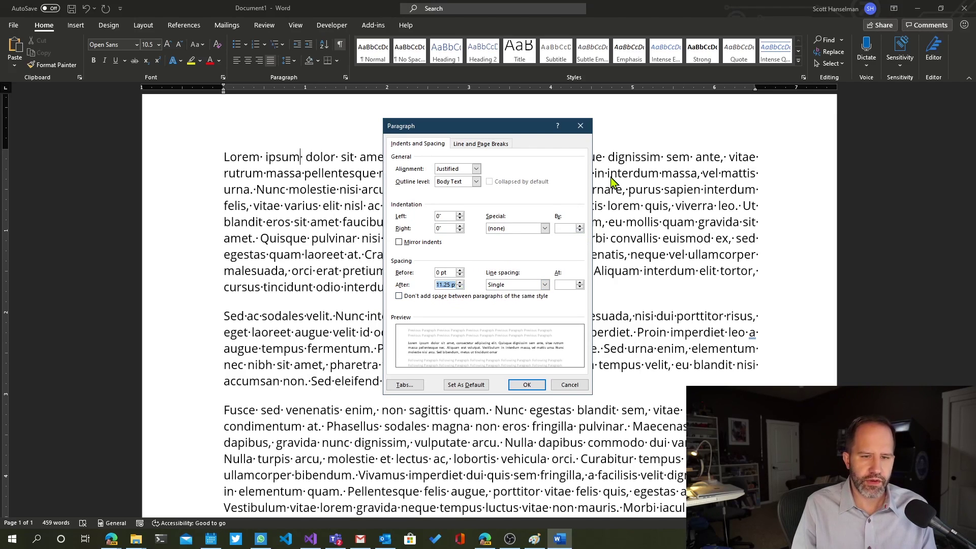
pyautogui.write('25')
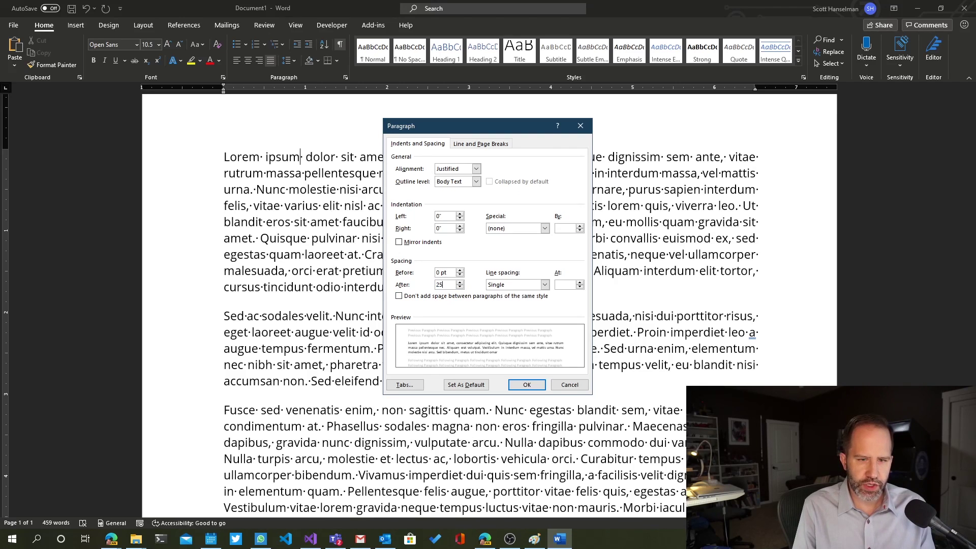
pyautogui.press('Return')
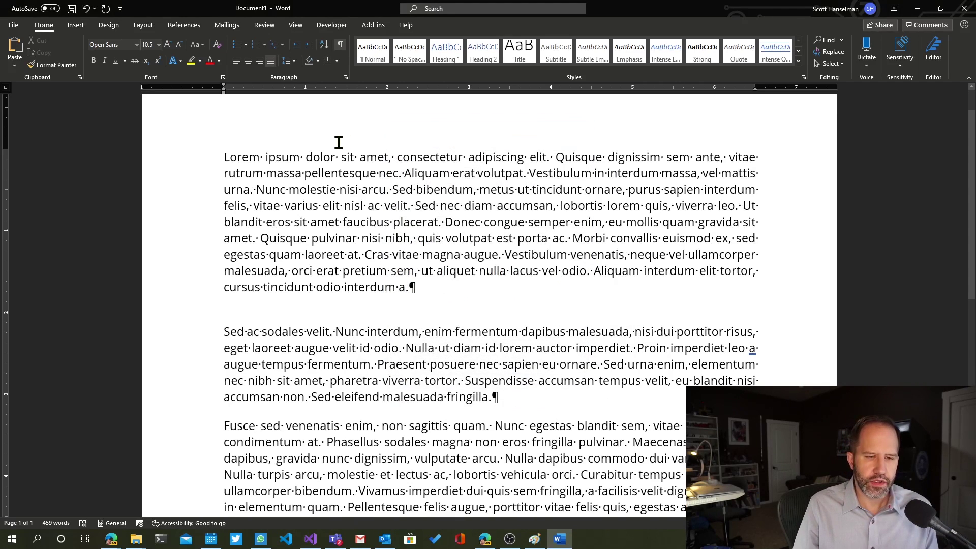
# Insert an empty paragraph after the first Lorem Ipsum paragraph in place of the 25 pt spacing.
pyautogui.click(190, 316)
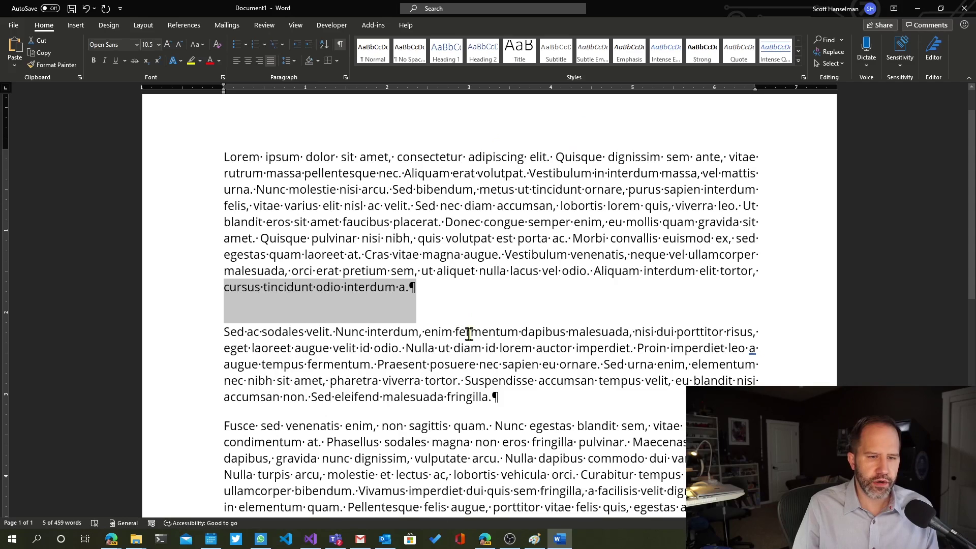
pyautogui.click(449, 268)
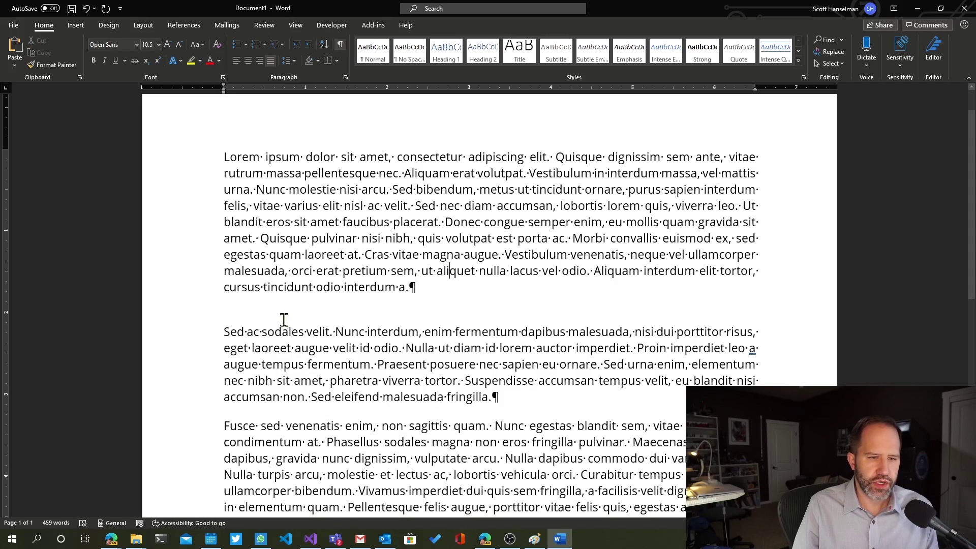
pyautogui.click(190, 316)
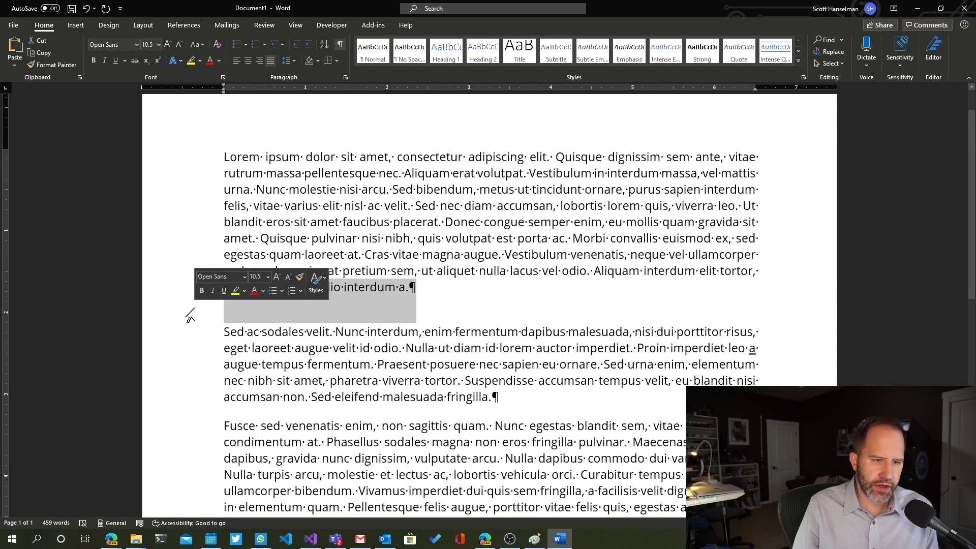
pyautogui.click(401, 297)
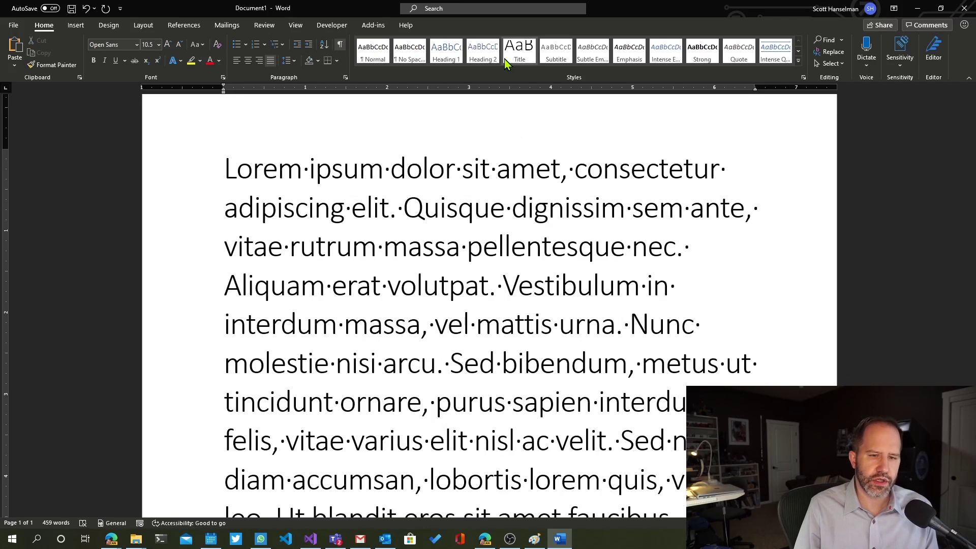
pyautogui.hotkey('shift', 'Right')
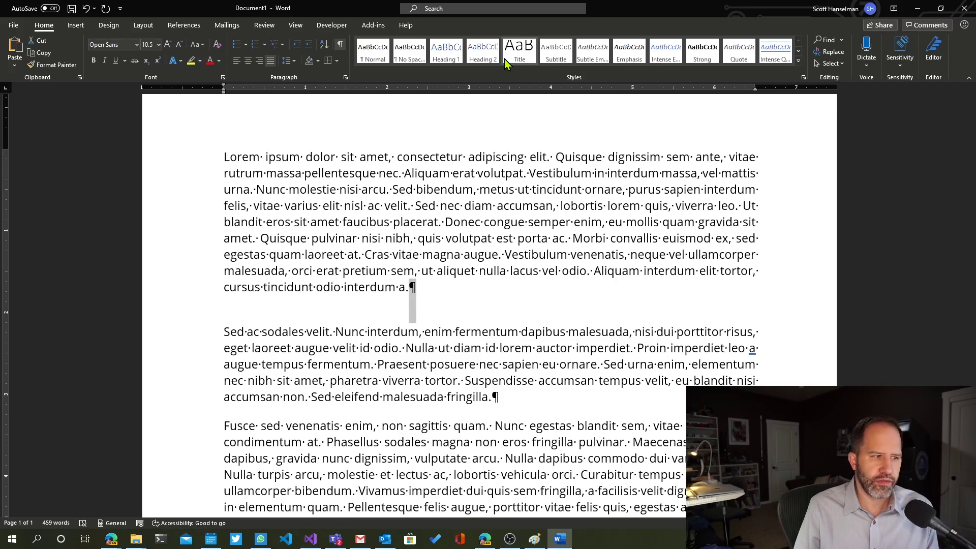
pyautogui.click(168, 305)
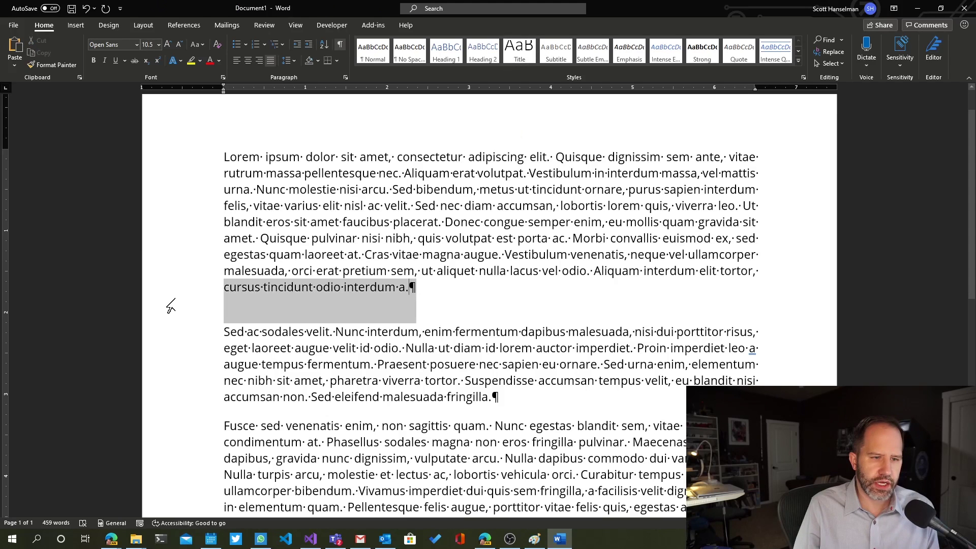
pyautogui.click(395, 299)
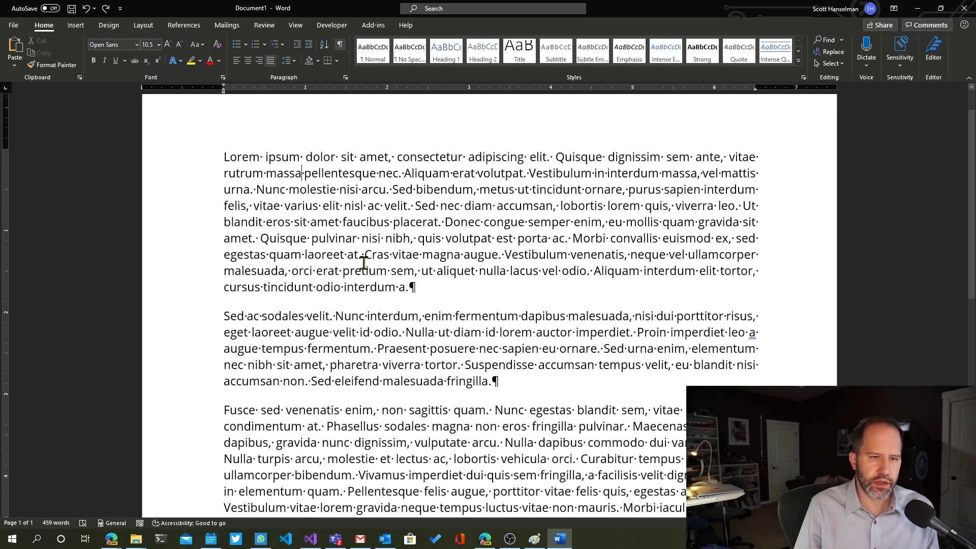
pyautogui.click(225, 307)
pyautogui.press('Return')
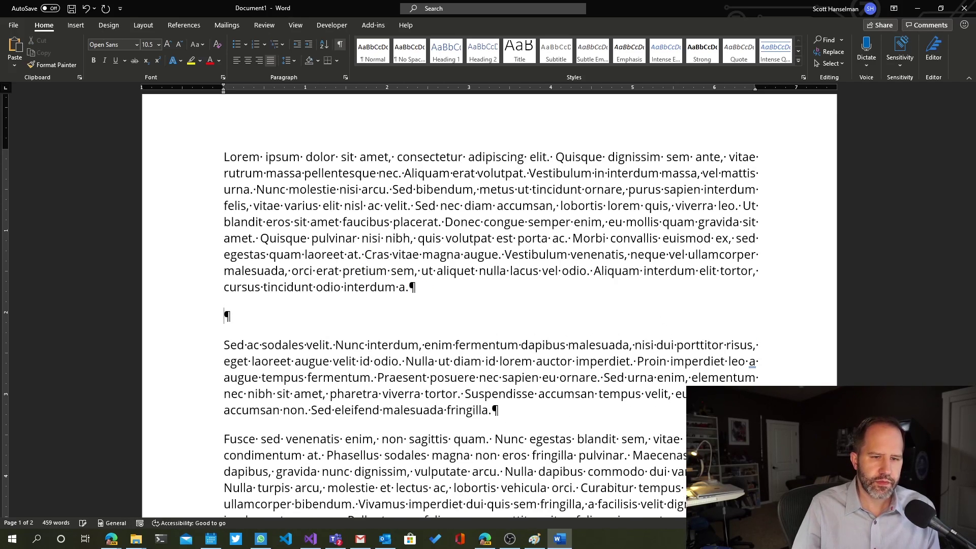
pyautogui.click(205, 291)
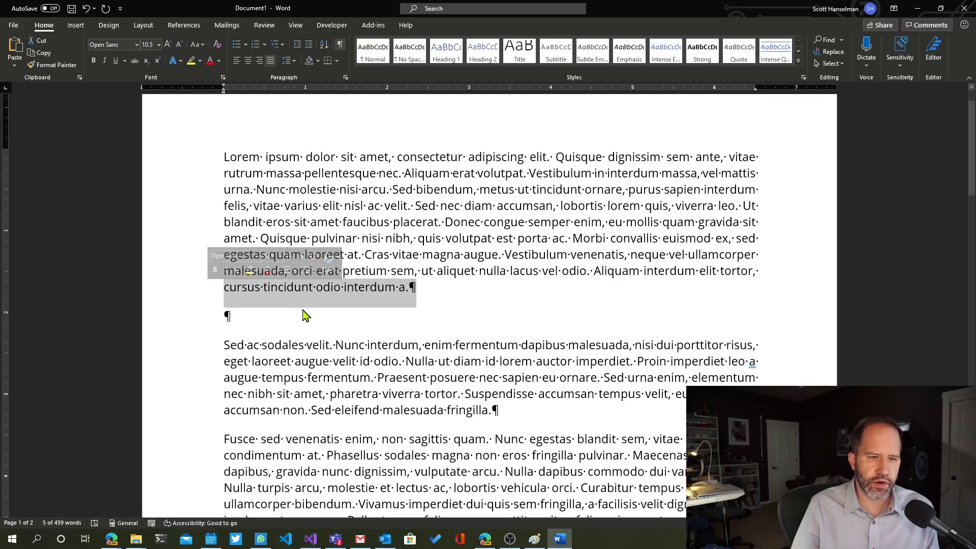
# Try a smaller After spacing on the first paragraph in the Paragraph dialog, then undo it.
pyautogui.rightClick(358, 308)
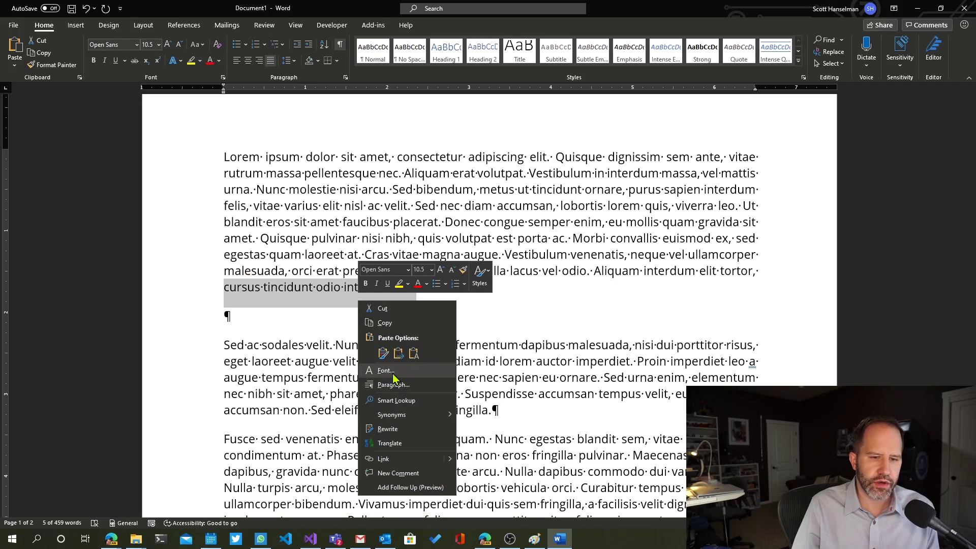
pyautogui.click(387, 367)
pyautogui.press('Escape')
pyautogui.rightClick(351, 291)
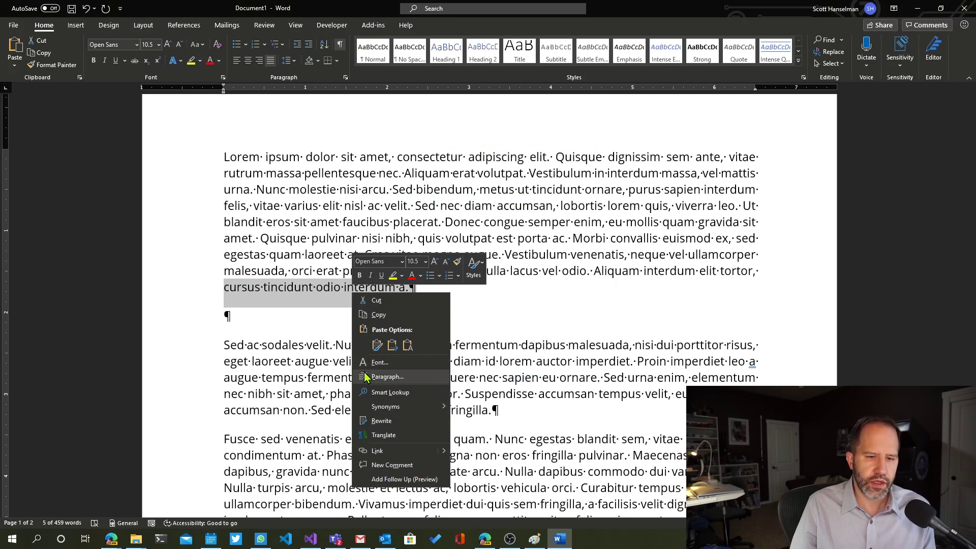
pyautogui.click(385, 359)
pyautogui.moveTo(437, 286); pyautogui.dragTo(480, 285)
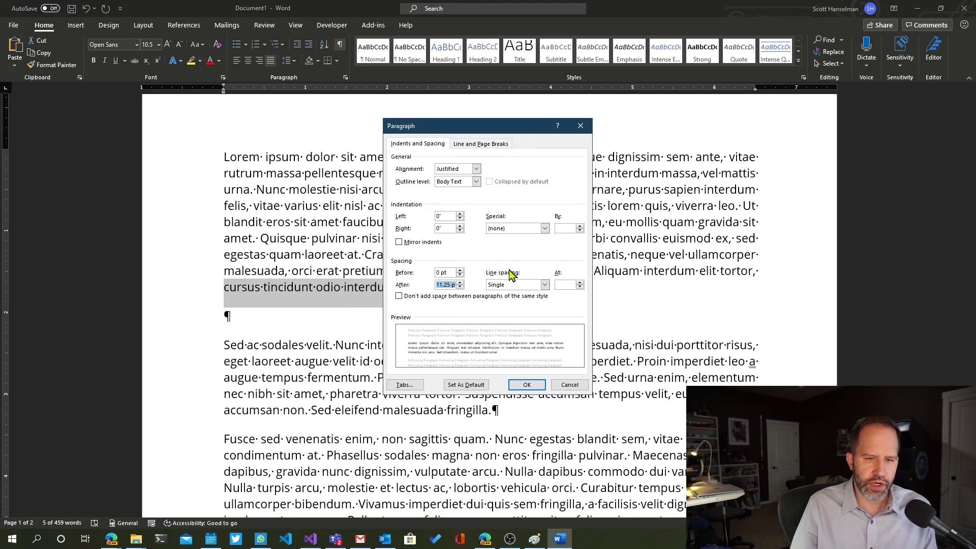
pyautogui.press('Return')
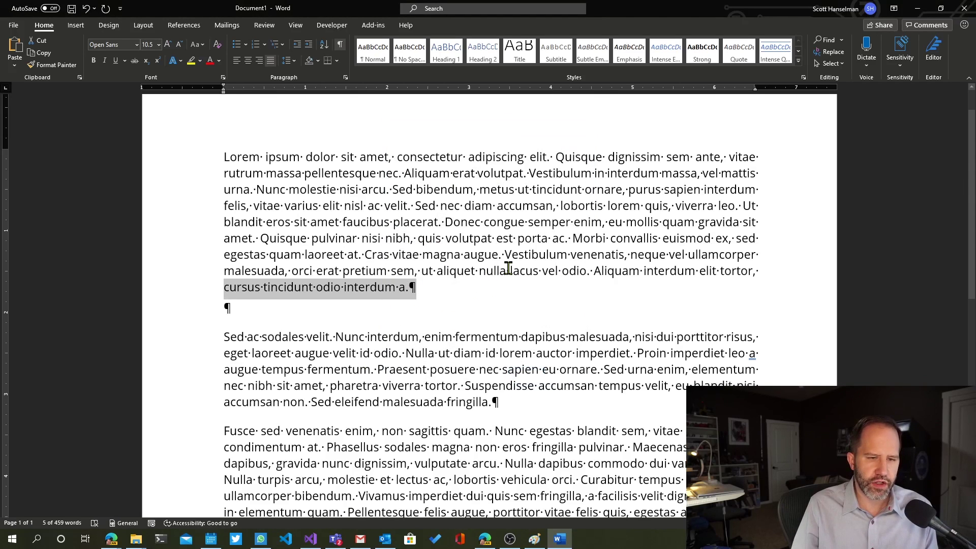
pyautogui.hotkey('ctrl', 'z')
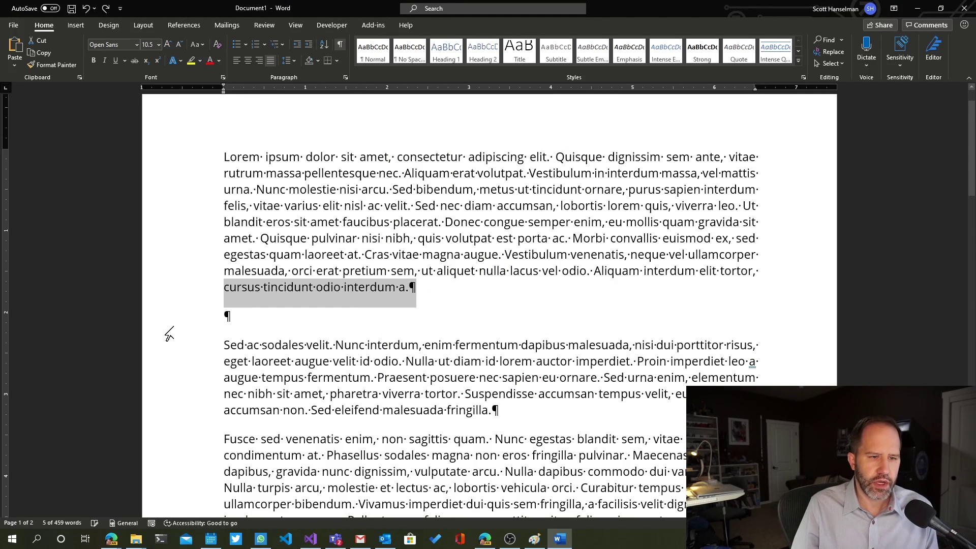
# Try 25 pt After spacing on the empty paragraph, undo it, and delete the empty paragraph.
pyautogui.rightClick(187, 320)
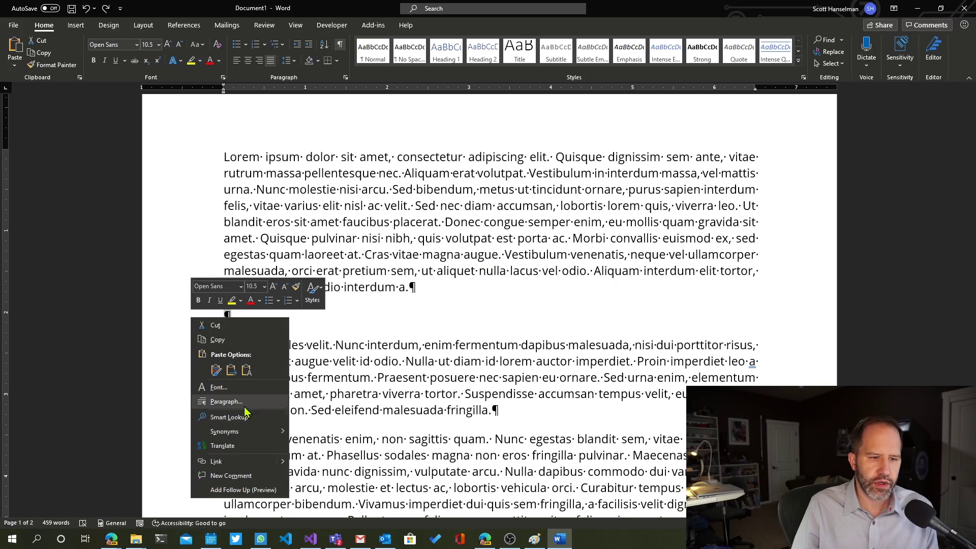
pyautogui.click(245, 402)
pyautogui.click(452, 283)
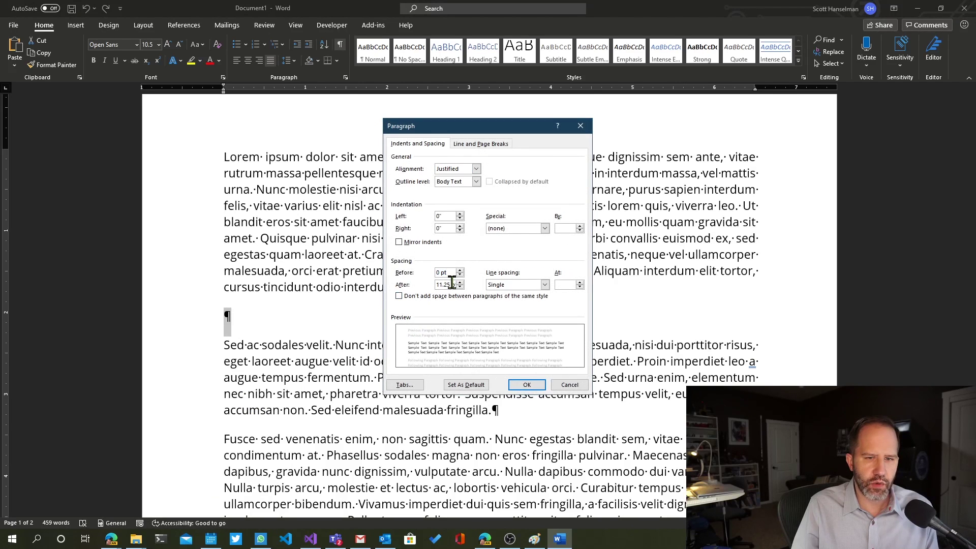
pyautogui.press('Return')
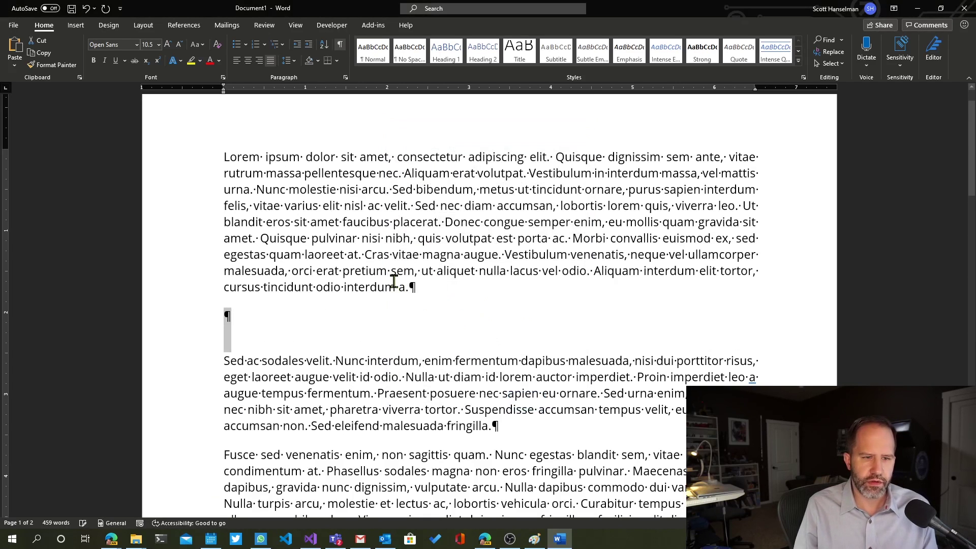
pyautogui.hotkey('ctrl', 'z')
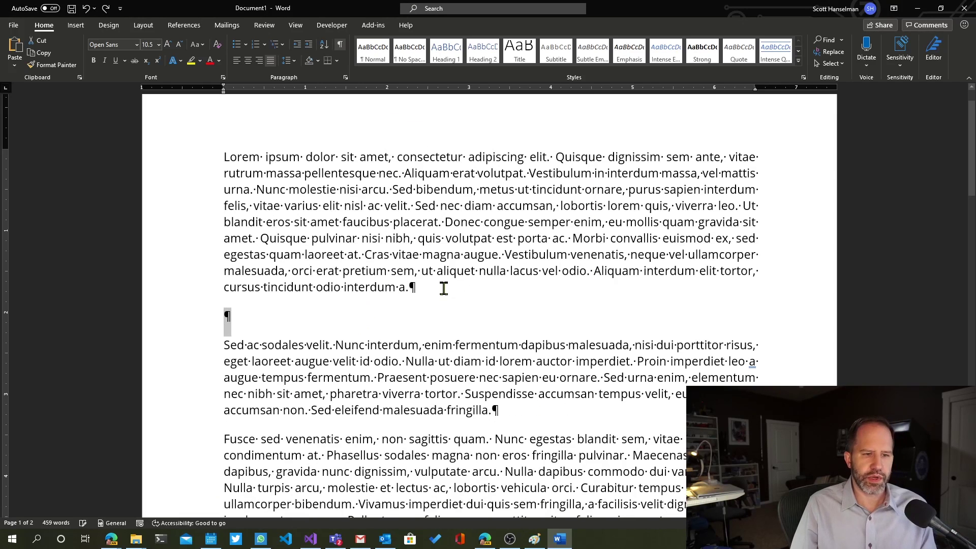
pyautogui.press('Delete')
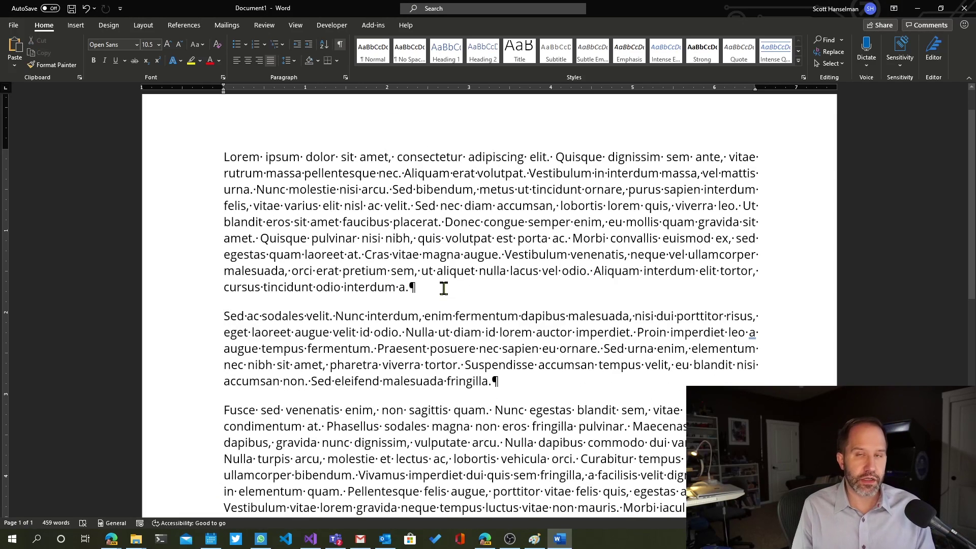